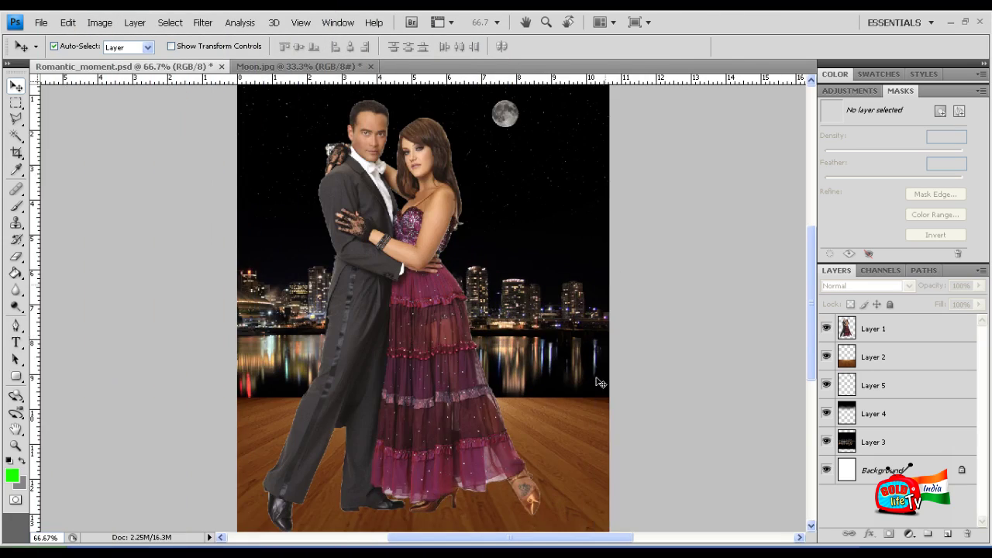
Examine the couple, the night sky and the city background of the composite from top to bottom at several magnifications
scroll(790, 243, up, 3)
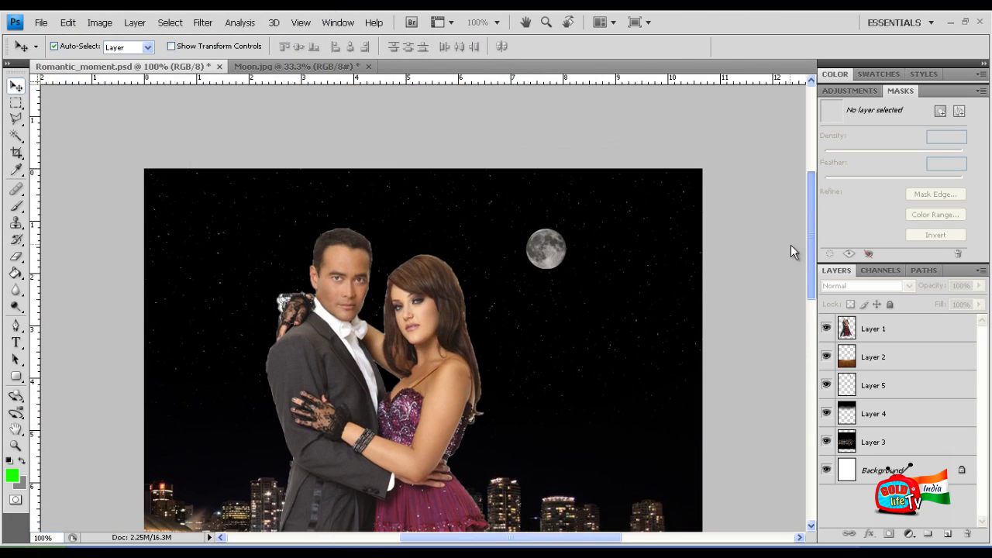
scroll(786, 364, down, 6)
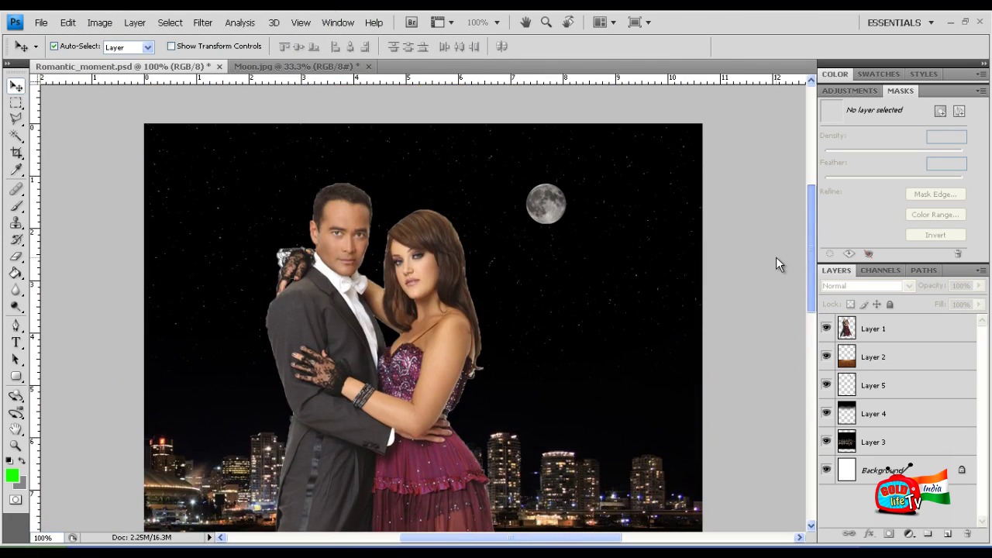
key(ctrl+plus)
key(ctrl+plus)
key(ctrl+minus)
key(ctrl+minus)
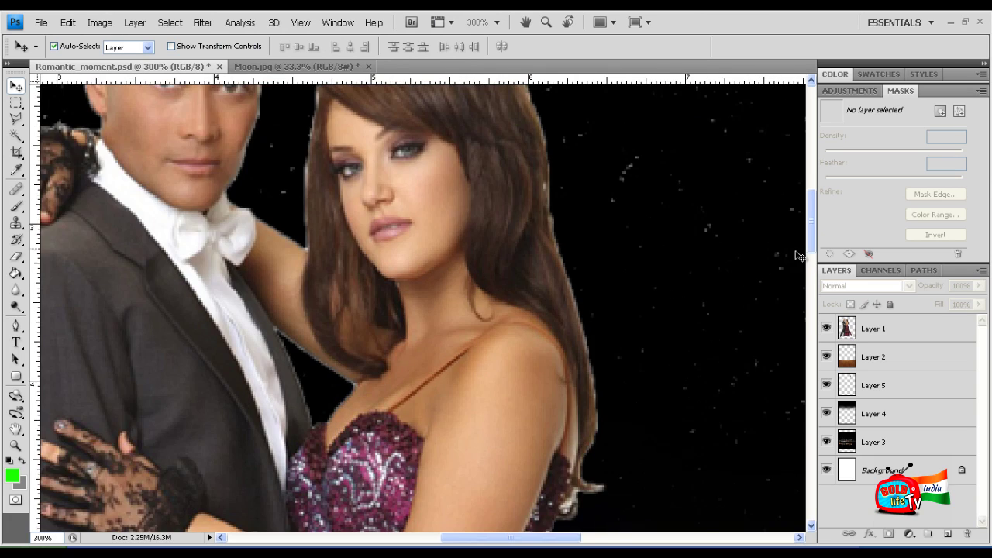
scroll(812, 268, down, 2)
scroll(812, 269, down, 5)
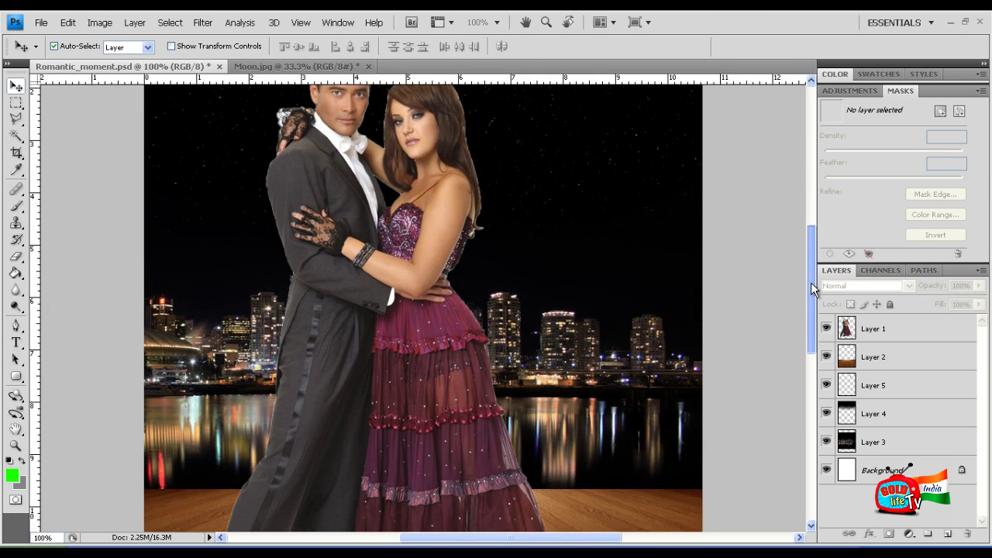
drag(810, 327, 810, 298)
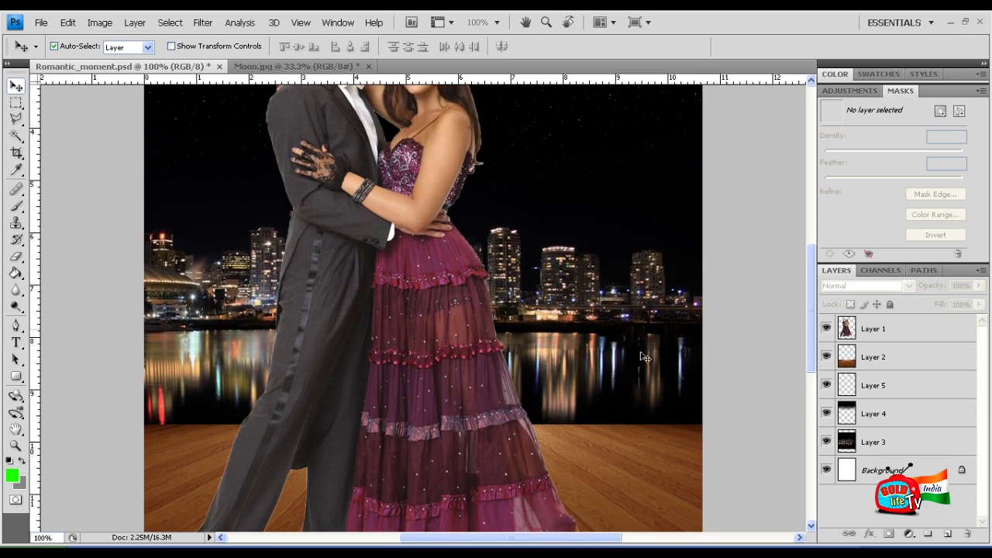
key(ctrl+minus)
key(ctrl+plus)
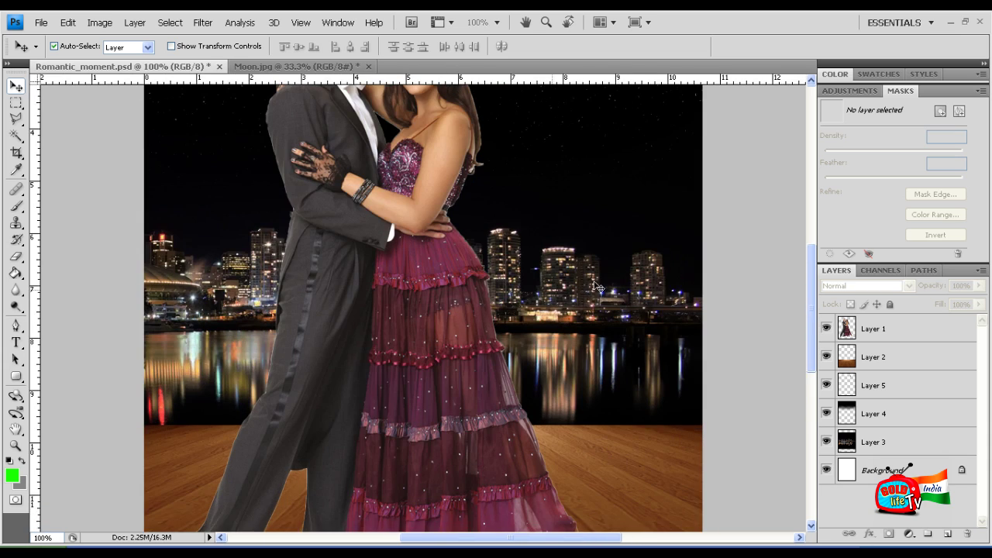
key(ctrl+minus)
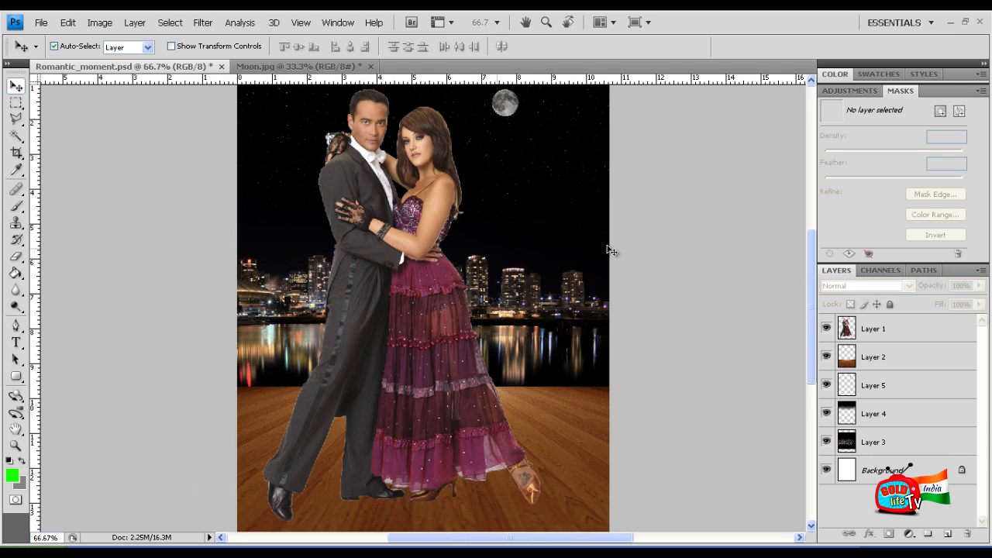
key(ctrl+minus)
key(ctrl+plus)
key(ctrl+plus)
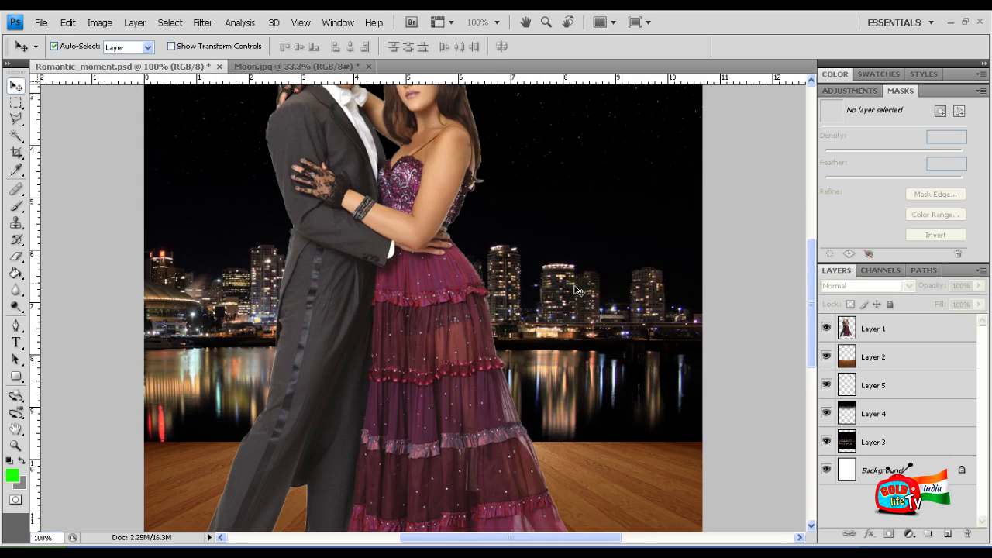
Hide the layer with the dancing couple so only the floor, city and sky layers are shown
key(ctrl+plus)
click(395, 224)
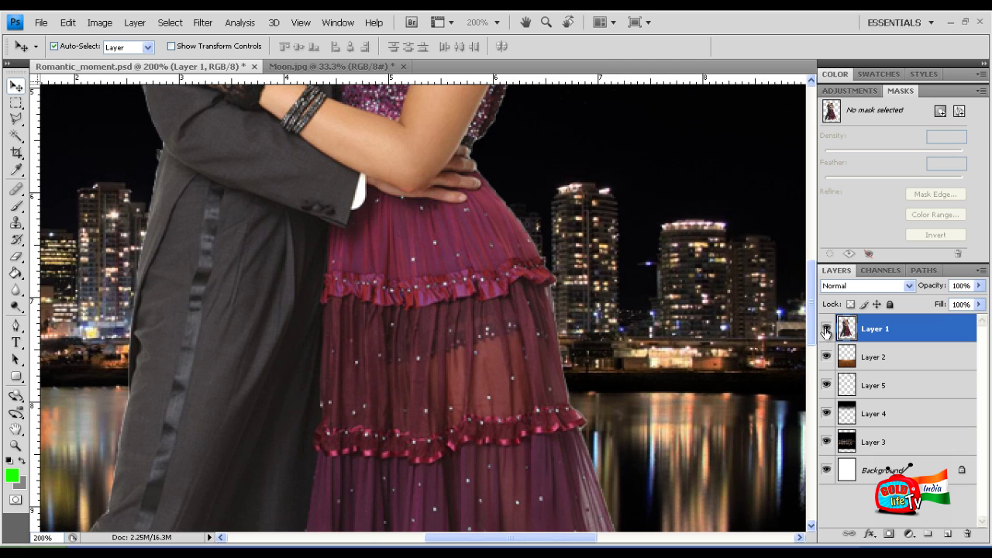
click(826, 328)
key(ctrl+minus)
key(ctrl+minus)
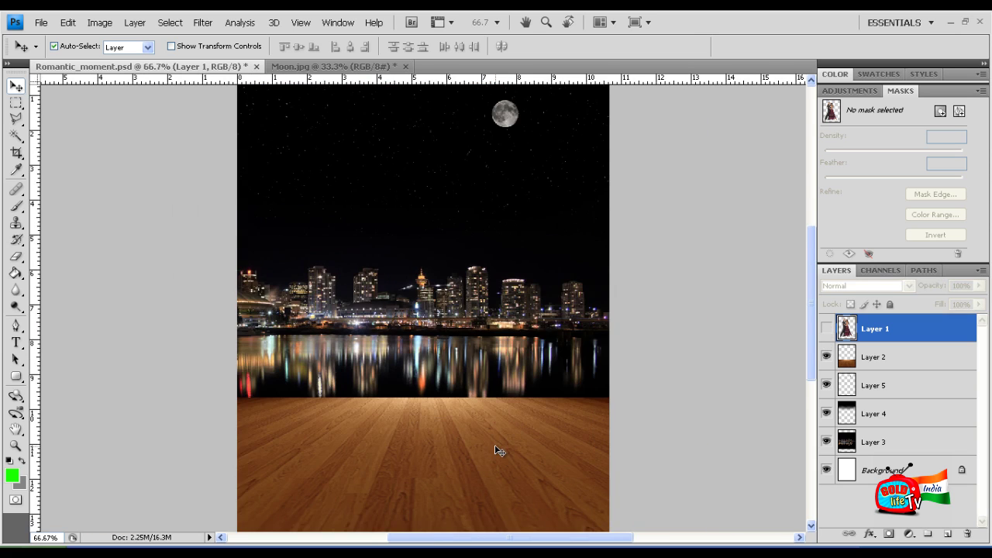
key(ctrl+minus)
key(ctrl+plus)
Darken the wooden floor layer with Curves, lowering the white point's output to 179 and slightly raising the black point, and compare before and after
click(574, 450)
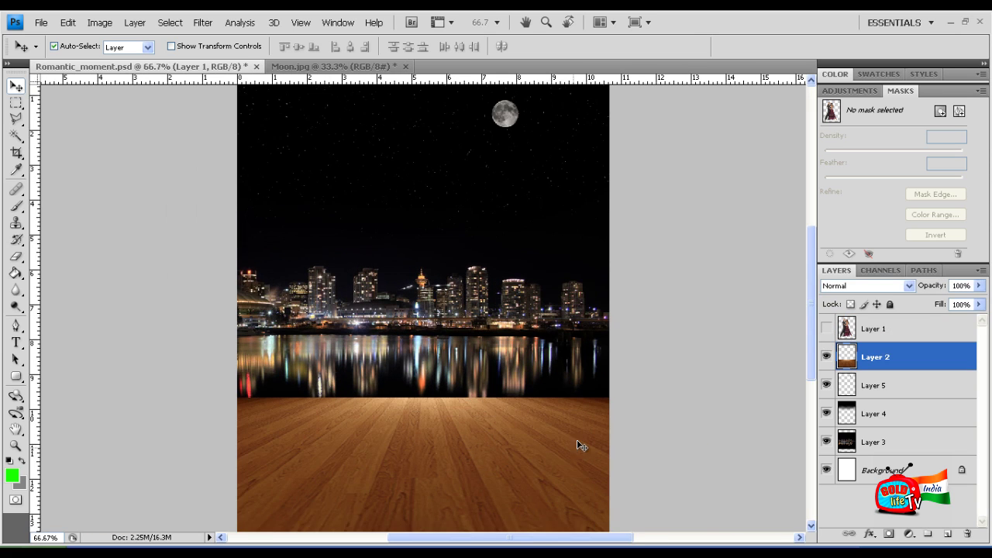
click(99, 22)
mouse_move(144, 59)
click(377, 82)
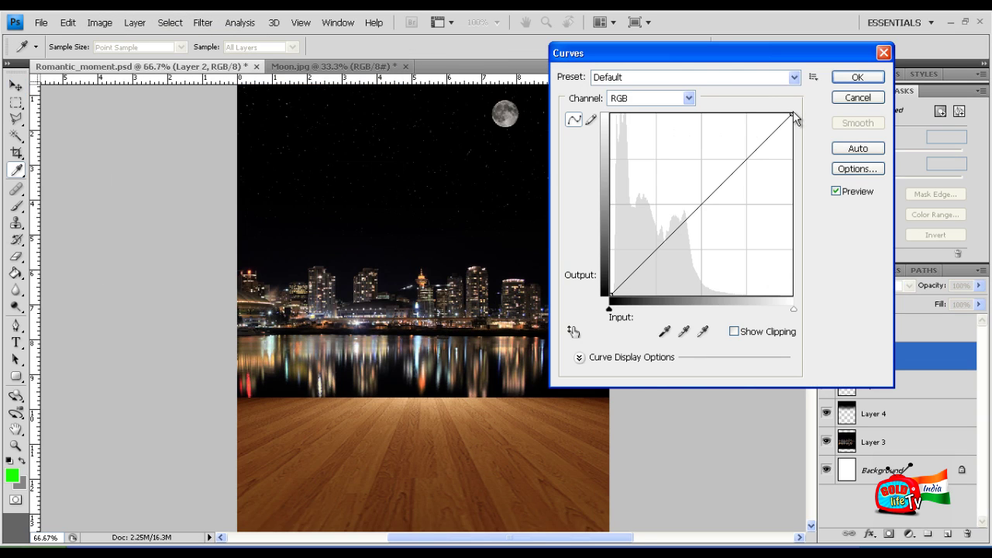
drag(791, 113, 791, 159)
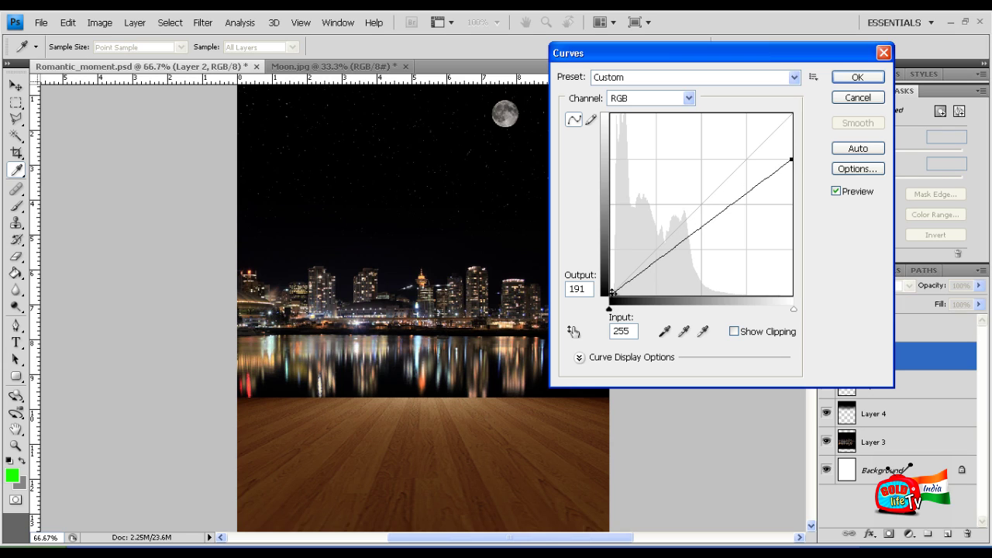
drag(611, 293, 612, 285)
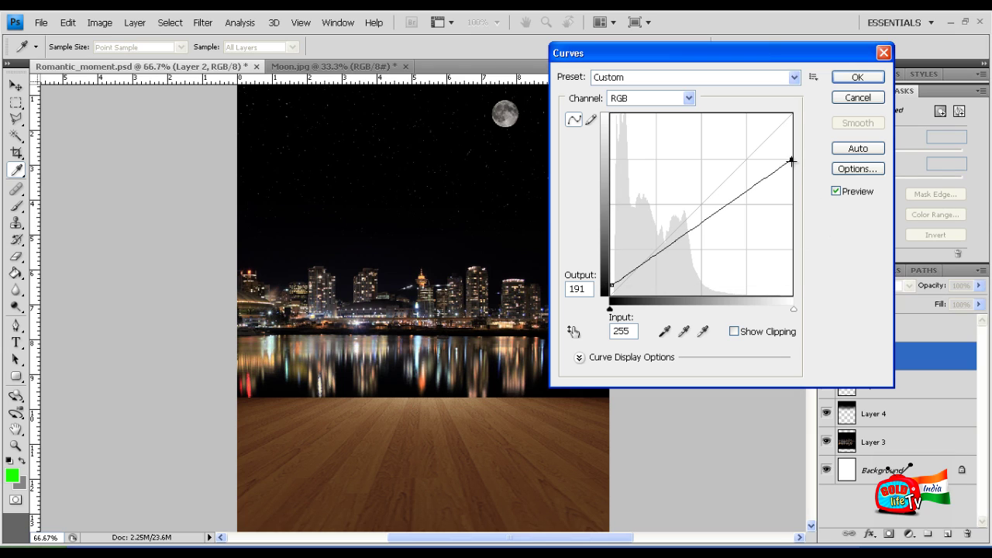
drag(791, 161, 792, 168)
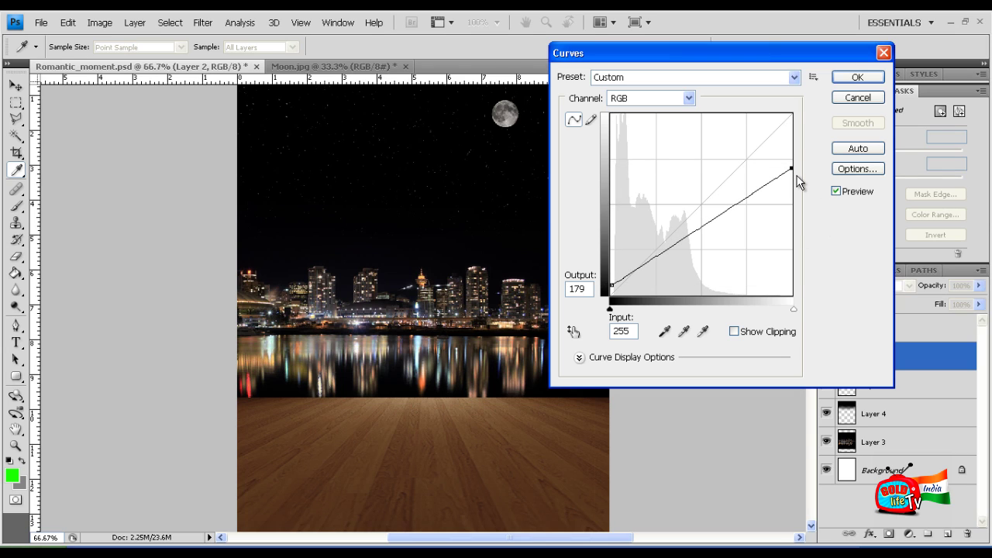
click(855, 76)
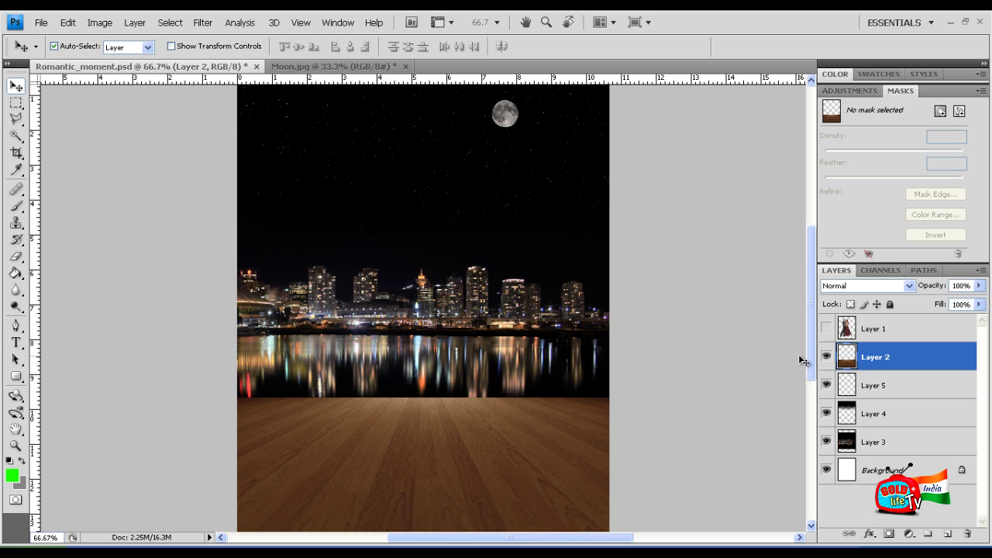
key(ctrl+z)
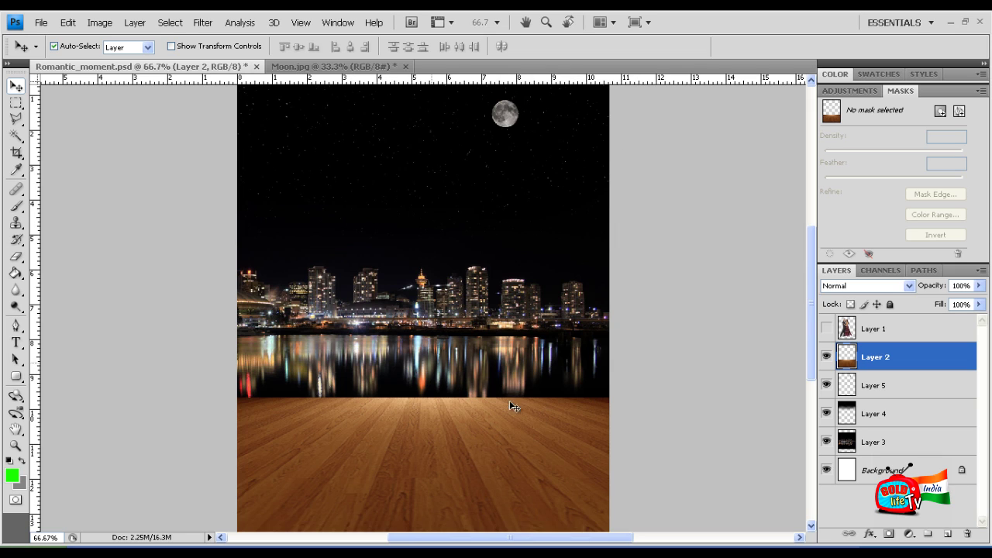
key(ctrl+z)
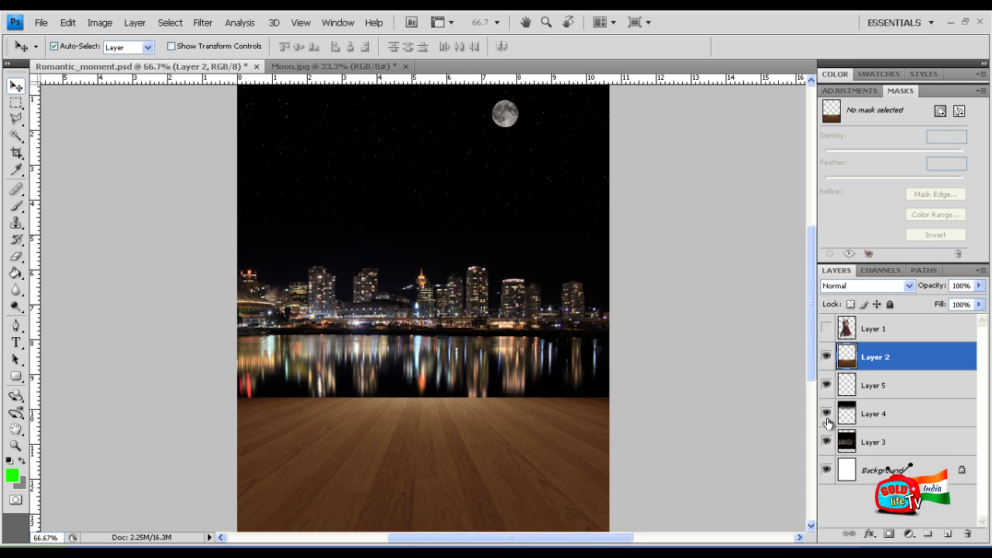
Examine how the wooden floor matches the city skyline and its water reflections at several magnifications
key(ctrl+plus)
drag(809, 308, 802, 271)
key(ctrl+minus)
key(ctrl+minus)
key(ctrl+minus)
key(ctrl+plus)
key(ctrl+plus)
key(ctrl+plus)
key(ctrl+minus)
key(ctrl+minus)
key(ctrl+plus)
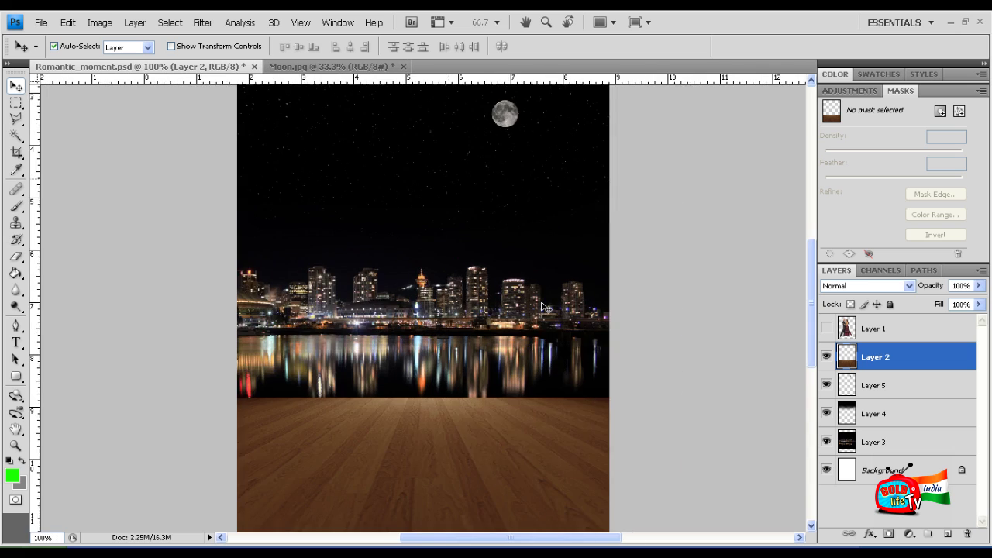
key(ctrl+plus)
key(ctrl+plus)
key(ctrl+minus)
key(ctrl+minus)
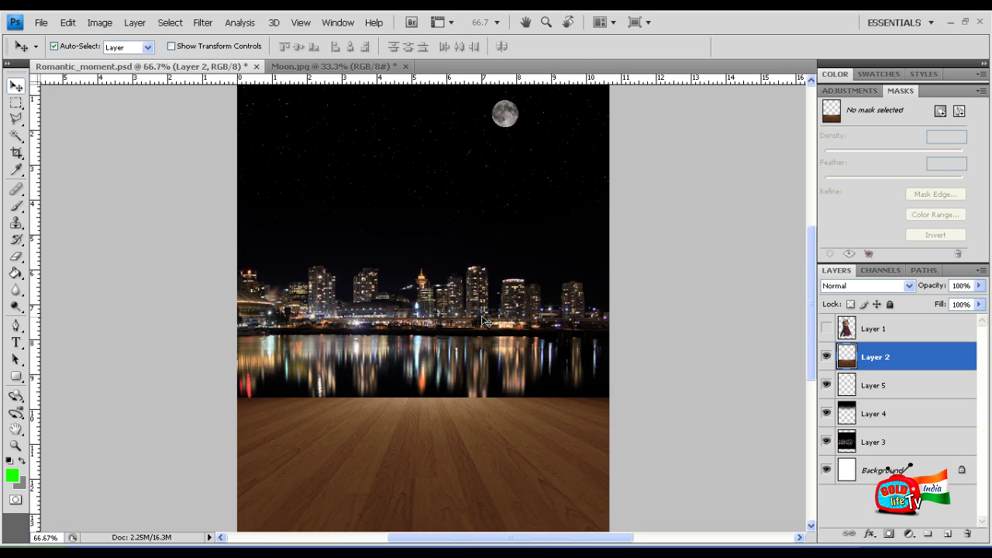
key(ctrl+plus)
key(ctrl+plus)
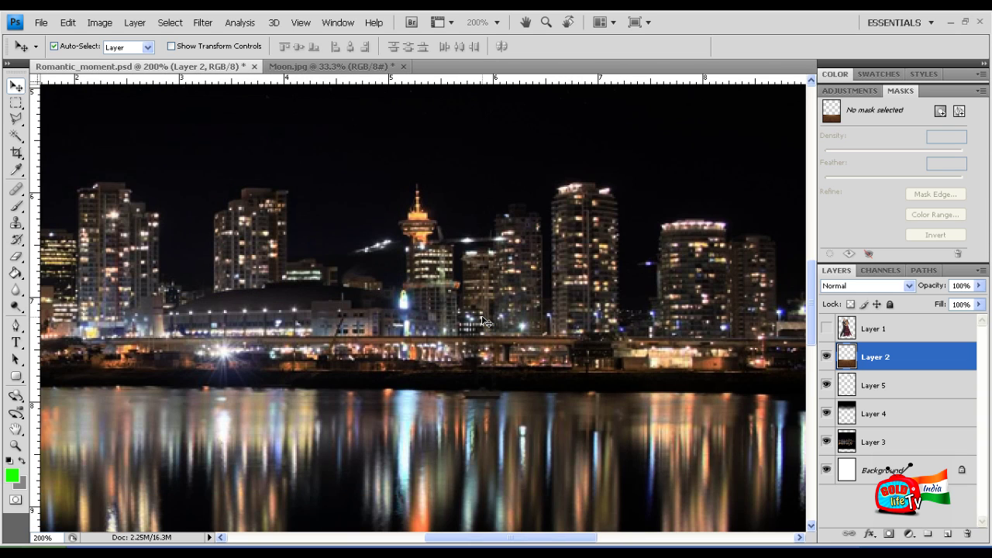
key(ctrl+minus)
key(ctrl+minus)
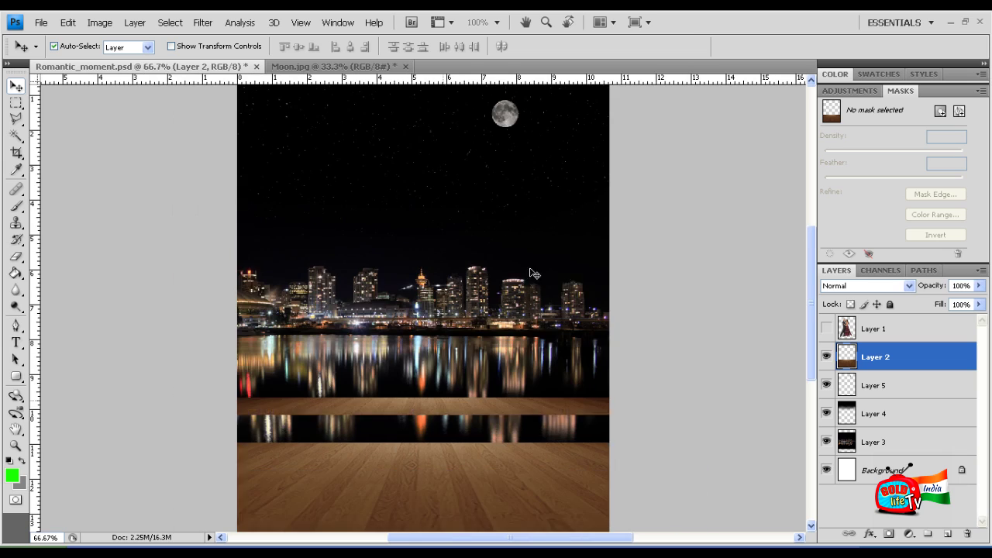
Apply a Gaussian Blur with a 0.6-pixel radius to the night city layer (Layer 3)
click(524, 324)
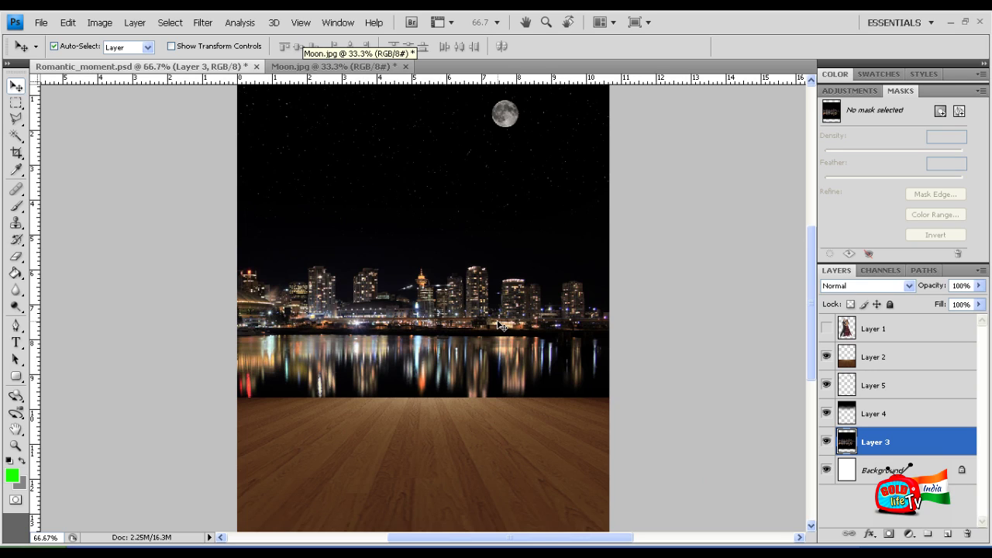
click(200, 25)
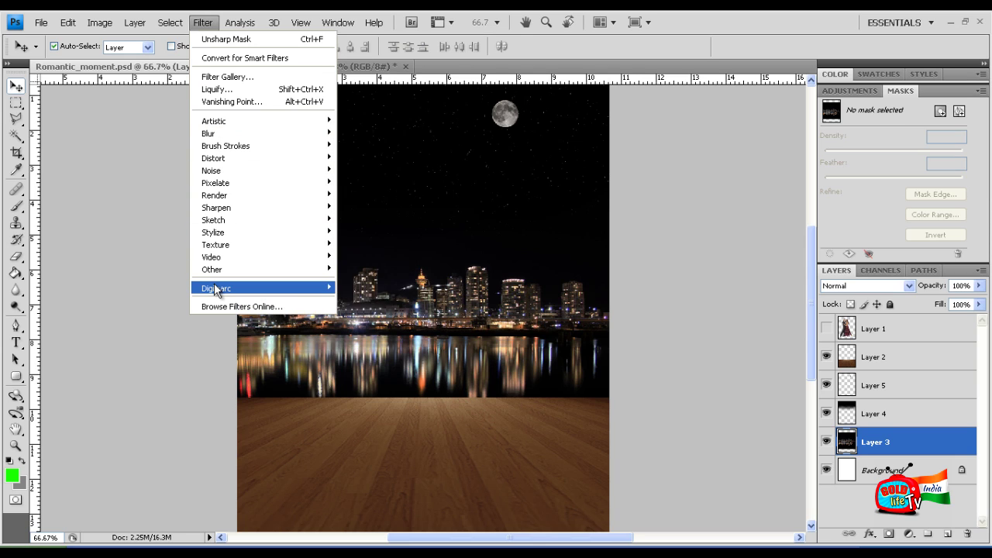
mouse_move(215, 288)
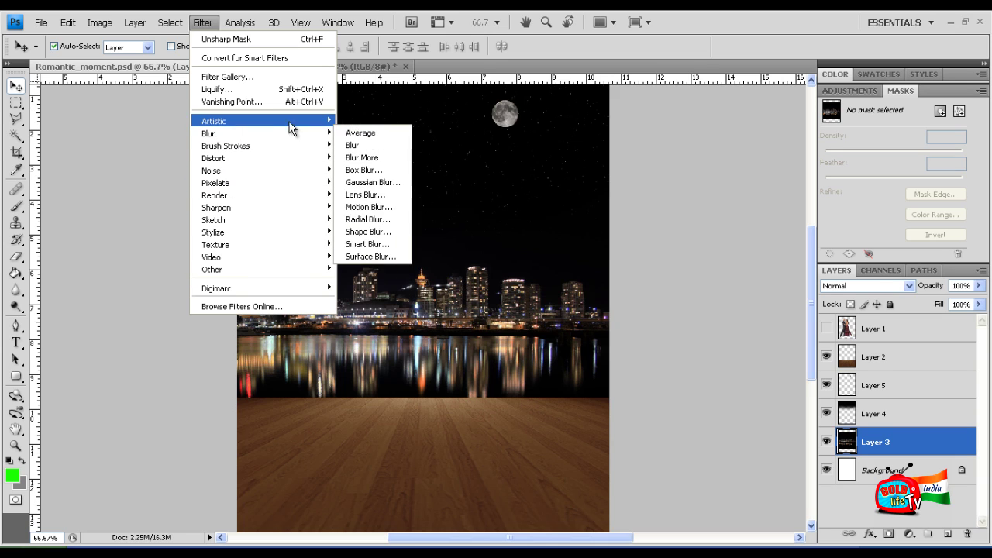
mouse_move(253, 136)
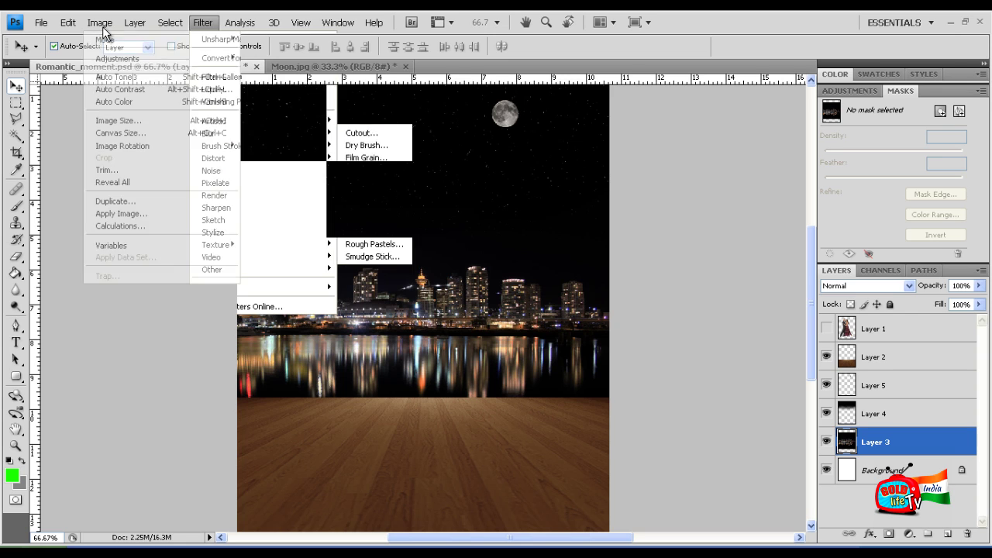
mouse_move(99, 23)
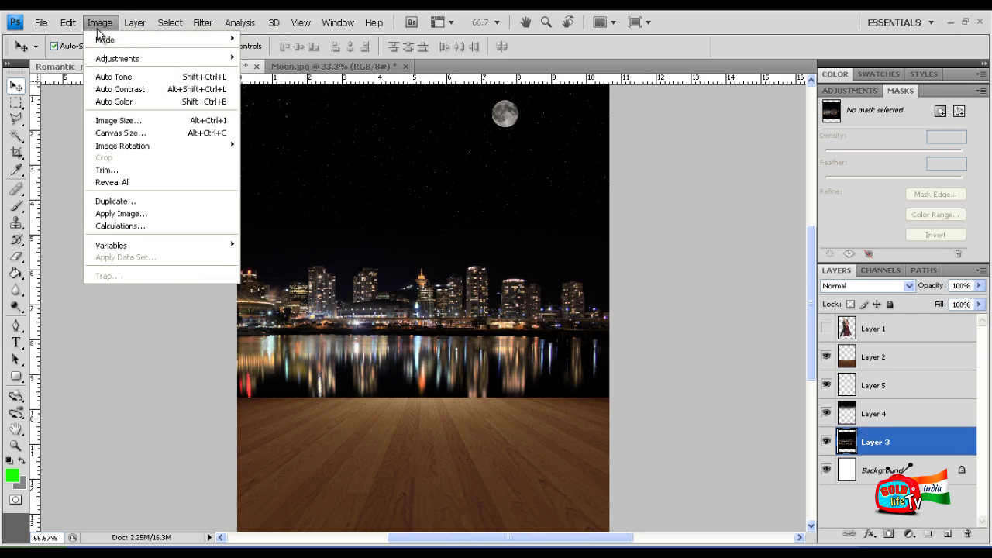
mouse_move(103, 60)
mouse_move(203, 24)
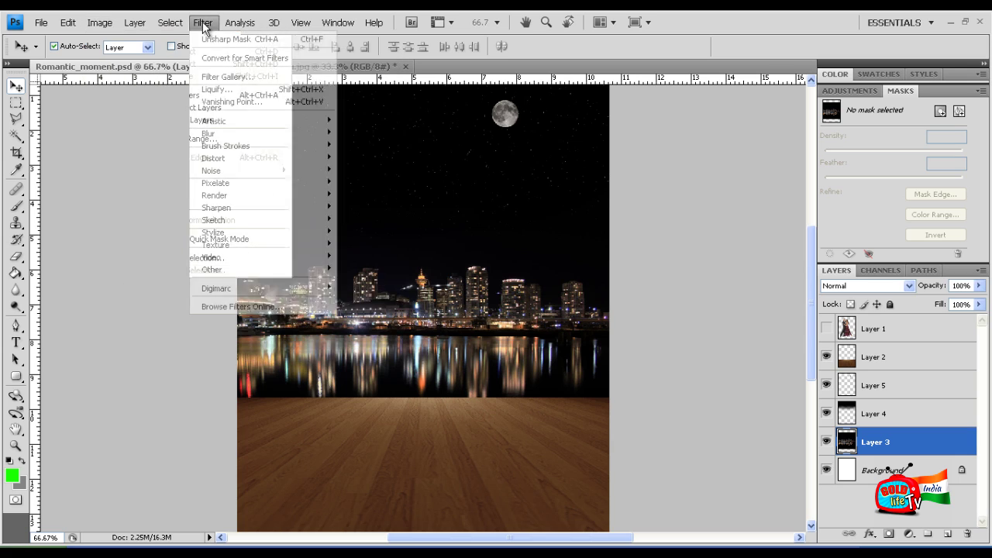
mouse_move(285, 202)
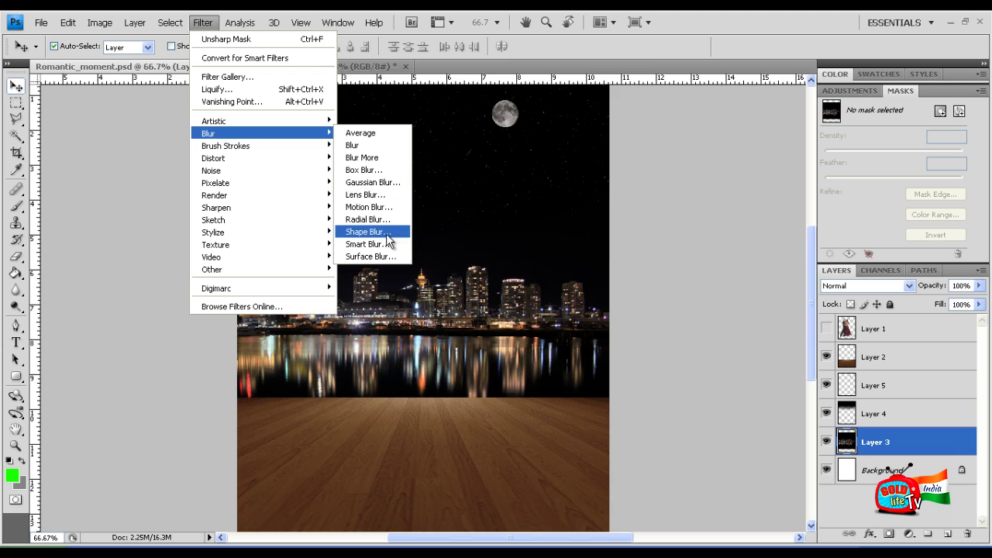
click(372, 183)
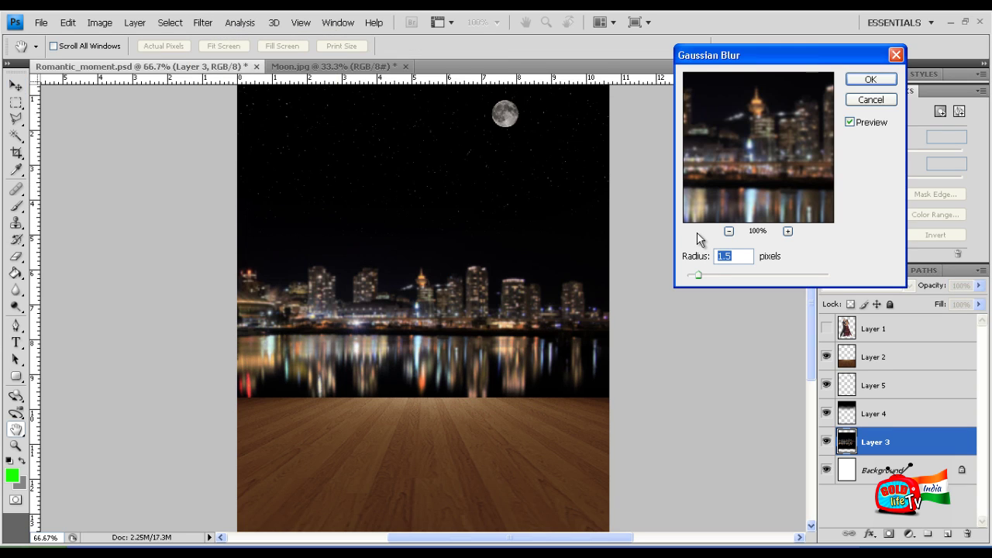
key(ctrl+plus)
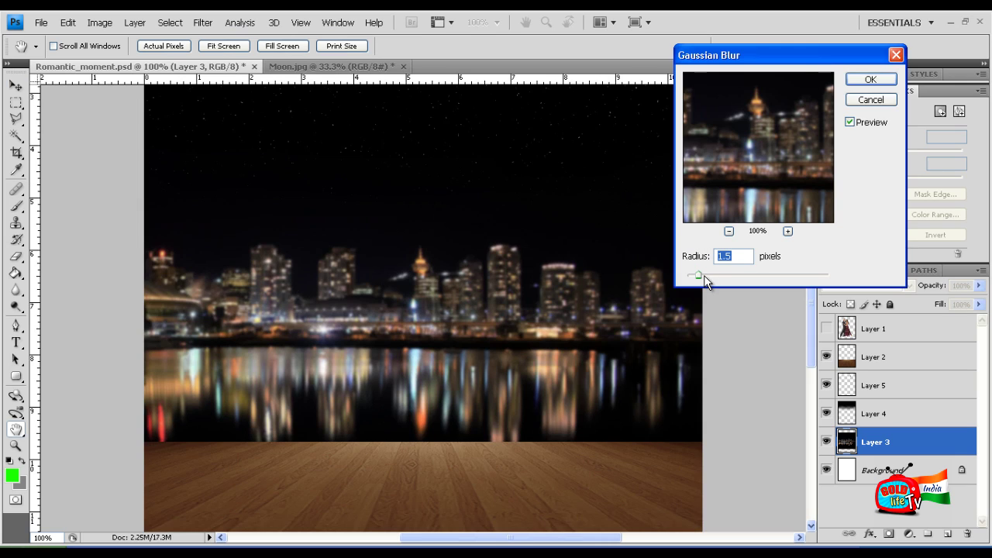
mouse_move(704, 277)
mouse_down()
mouse_move(822, 275)
mouse_move(693, 277)
mouse_up()
drag(773, 94, 744, 132)
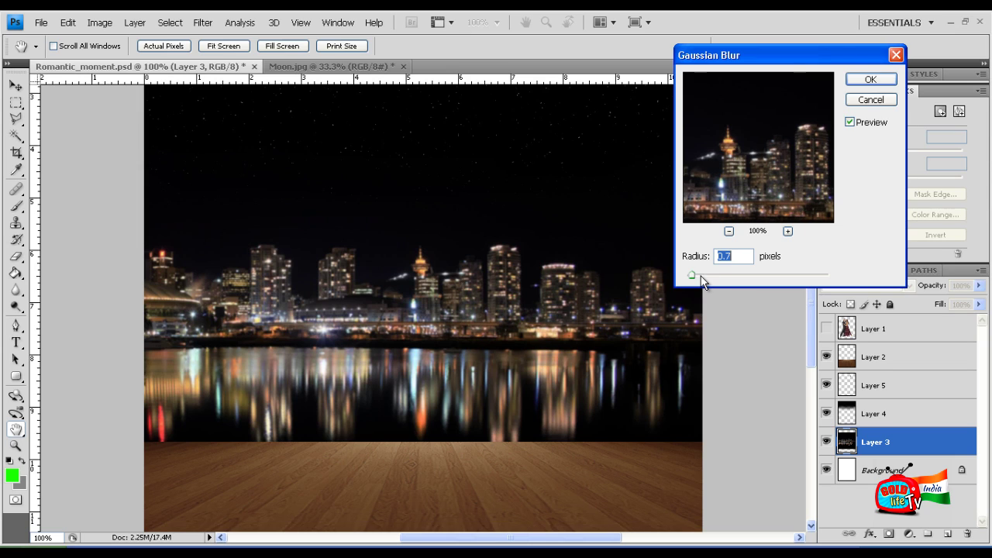
drag(695, 276, 688, 277)
drag(728, 187, 730, 186)
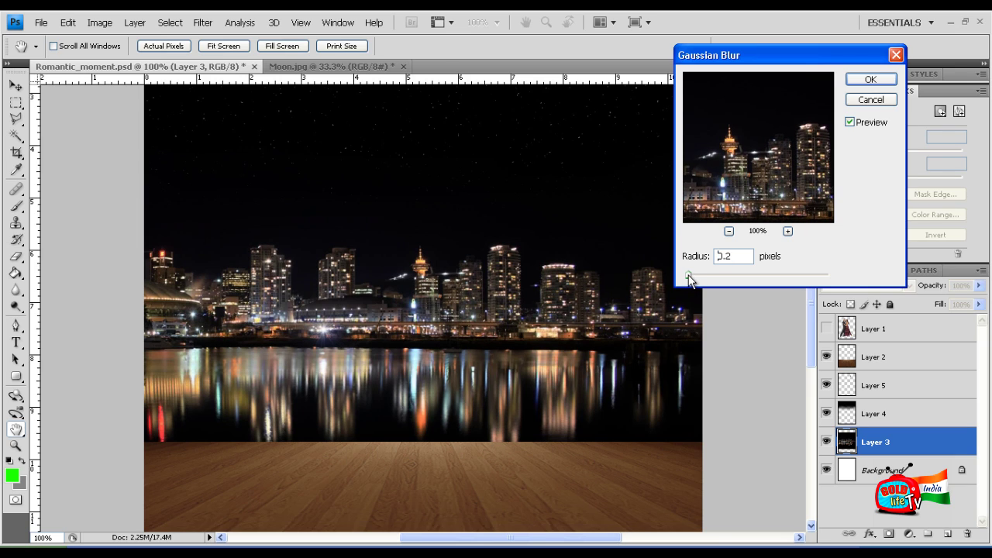
drag(691, 275, 691, 275)
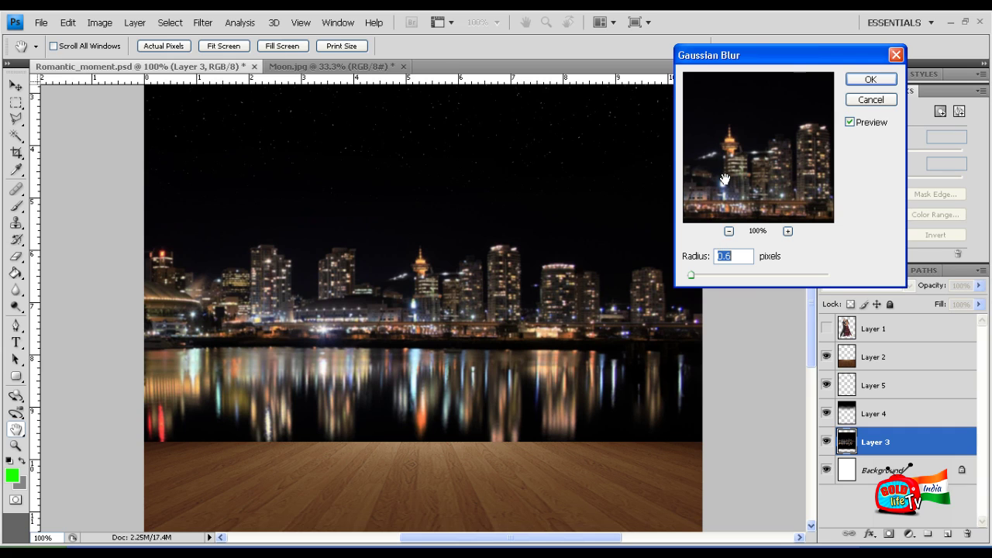
drag(724, 178, 723, 179)
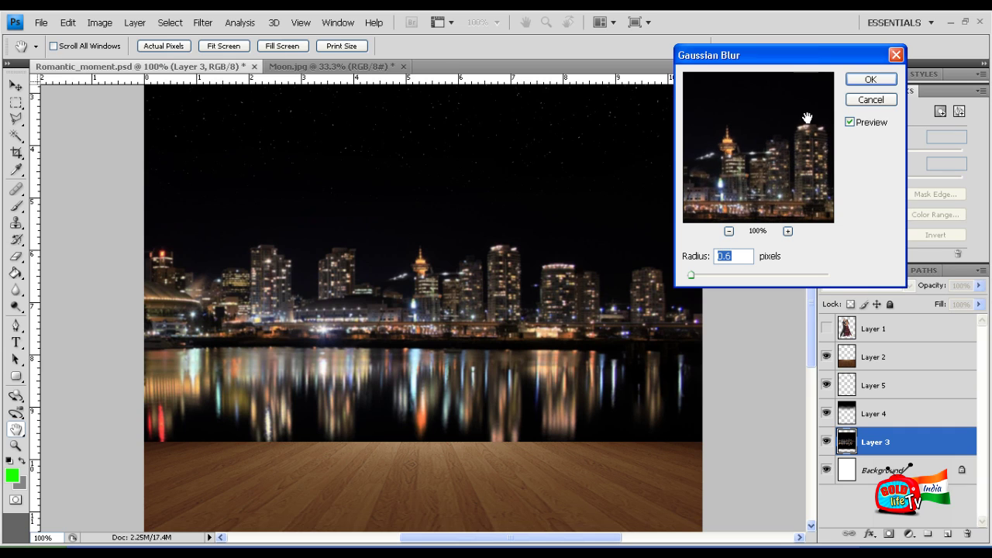
click(869, 80)
Blur the dark sky gradient layer (Layer 4) with a 0.6-pixel Gaussian Blur
drag(809, 247, 806, 216)
click(620, 208)
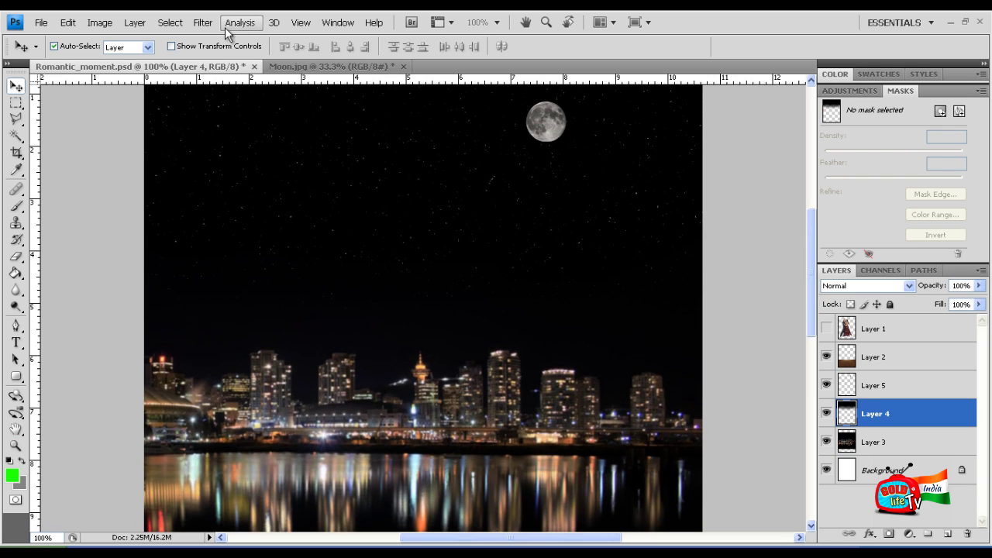
click(202, 22)
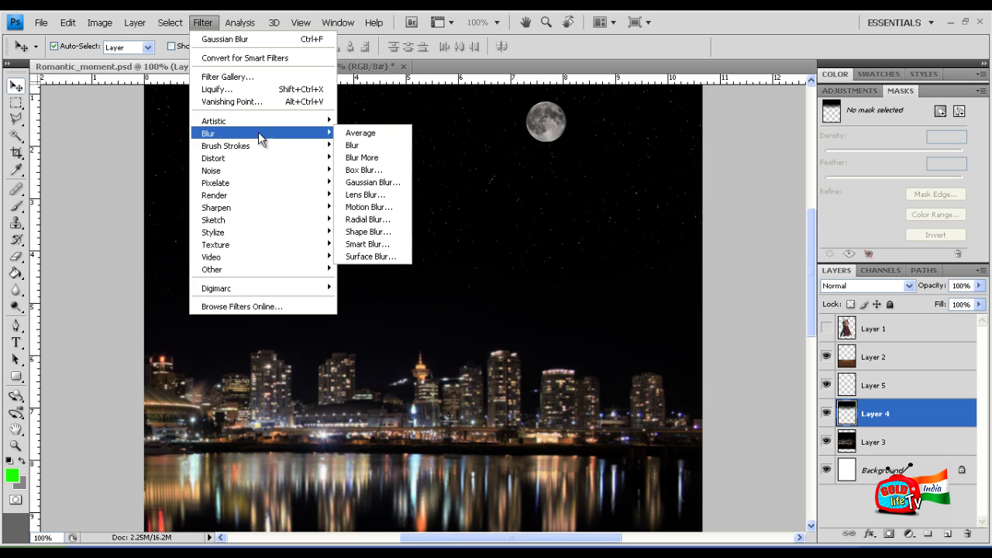
click(364, 183)
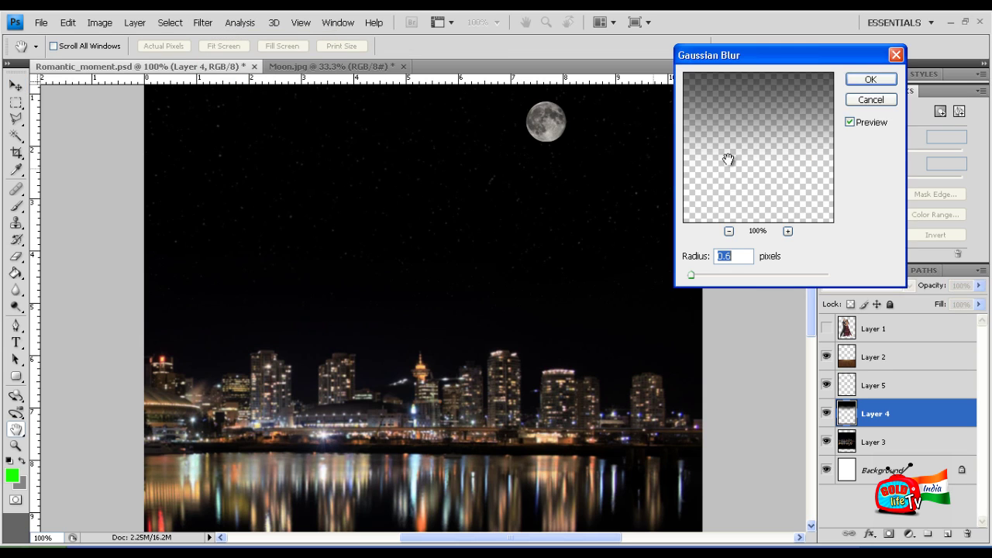
click(860, 78)
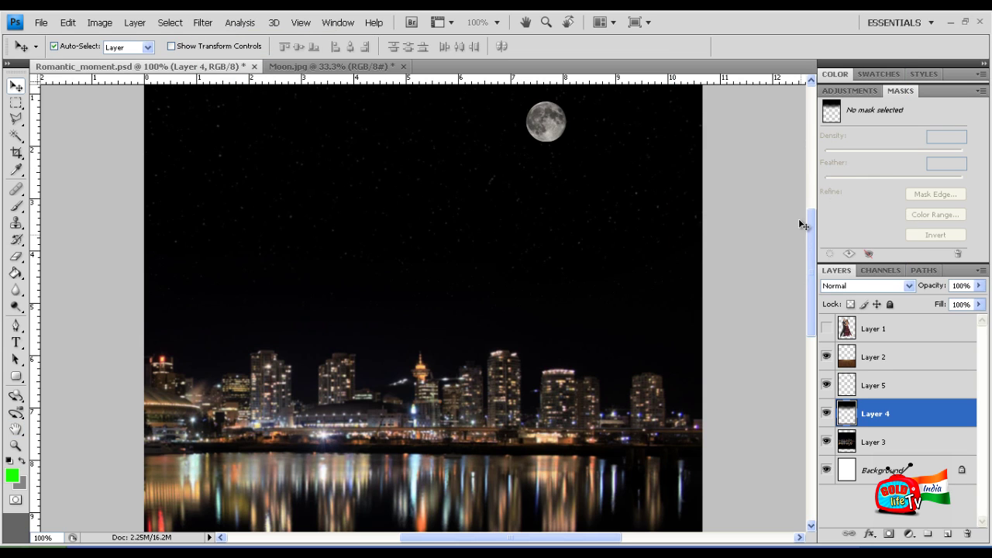
Reapply the last Gaussian Blur to the star layer (Layer 5) and check the composite at several magnifications
click(798, 217)
mouse_move(812, 223)
mouse_down()
mouse_move(810, 202)
mouse_move(810, 250)
mouse_move(801, 227)
mouse_up()
click(563, 184)
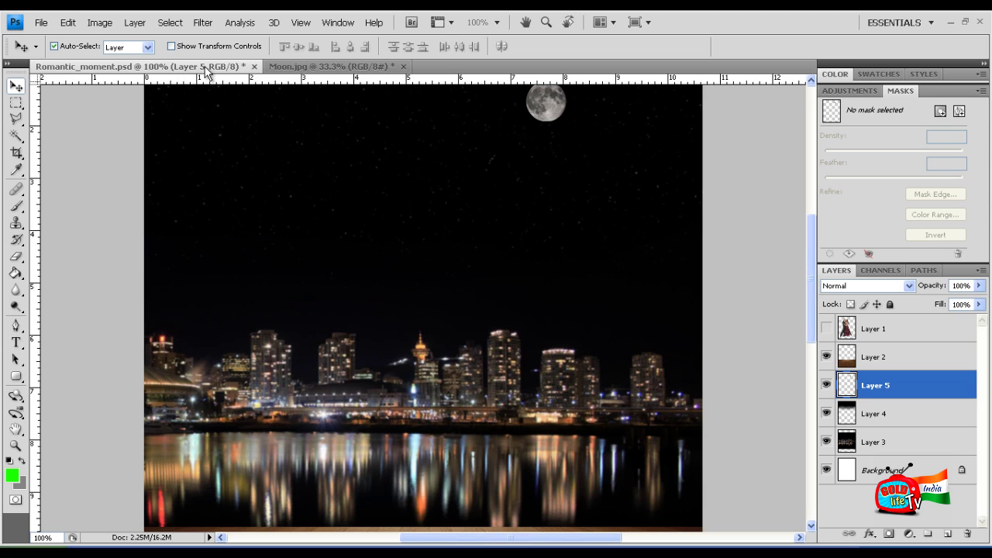
click(200, 23)
mouse_move(263, 133)
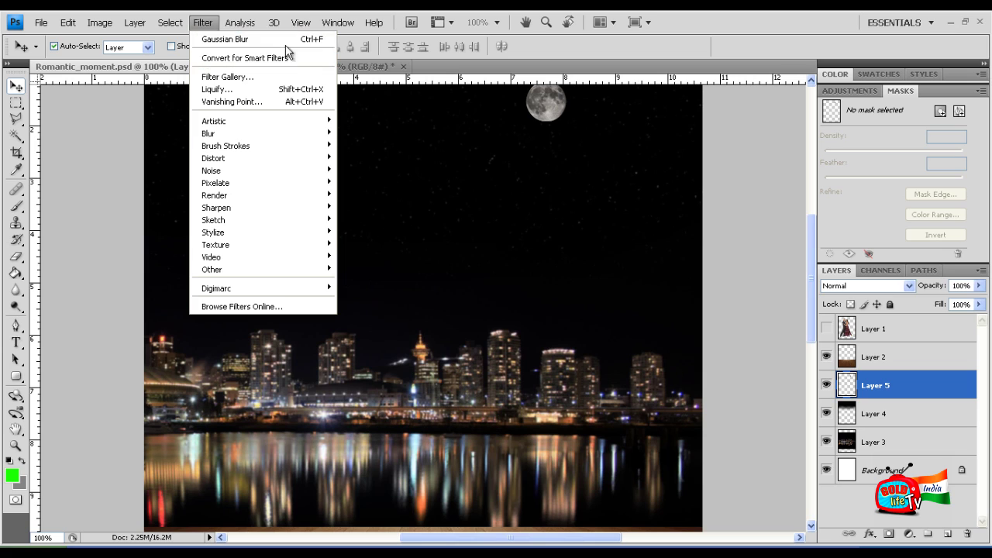
click(207, 41)
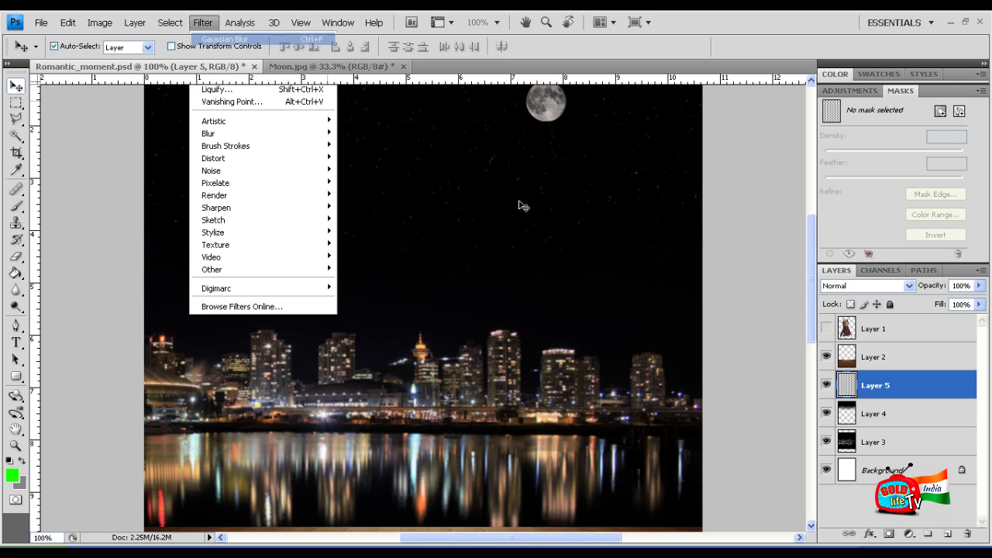
key(ctrl+minus)
key(ctrl+minus)
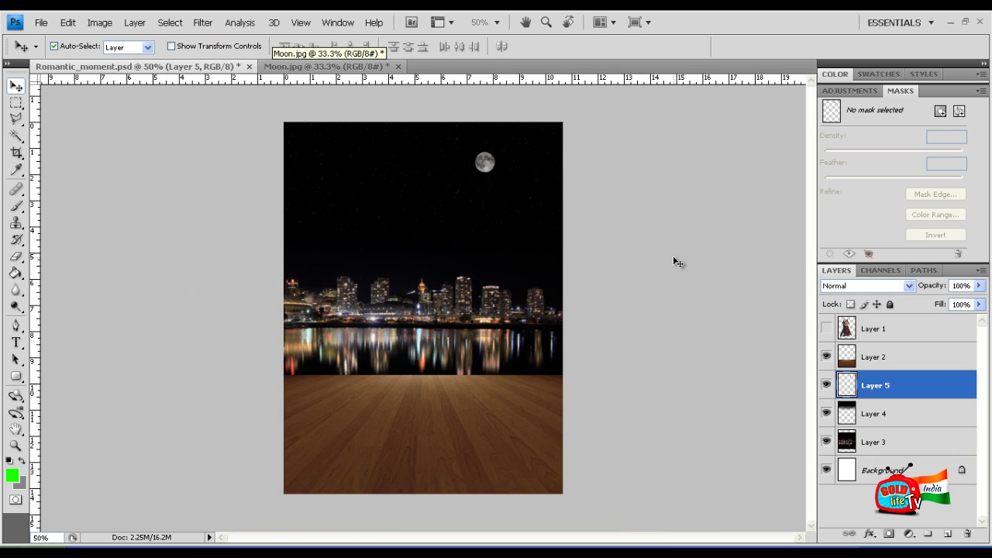
key(ctrl+plus)
key(ctrl+plus)
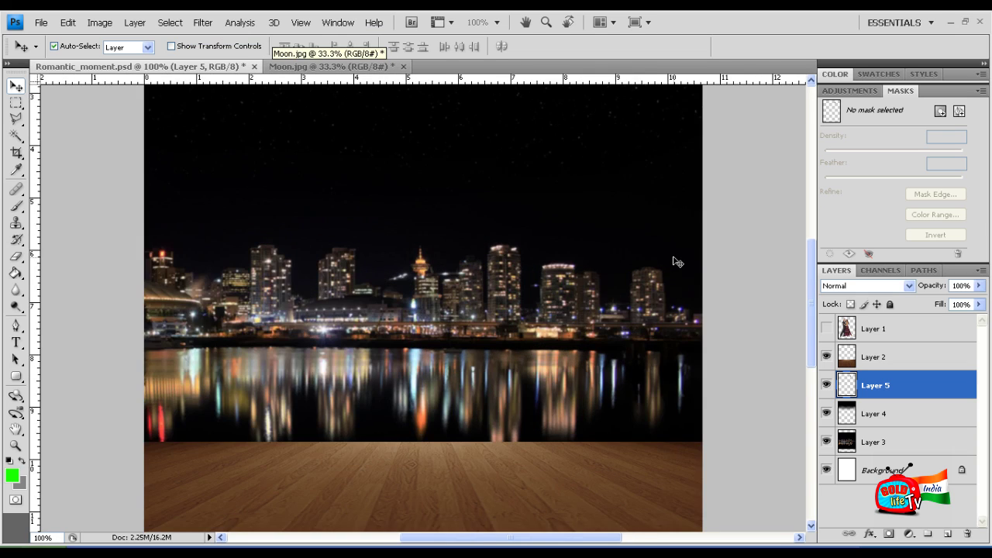
key(ctrl+minus)
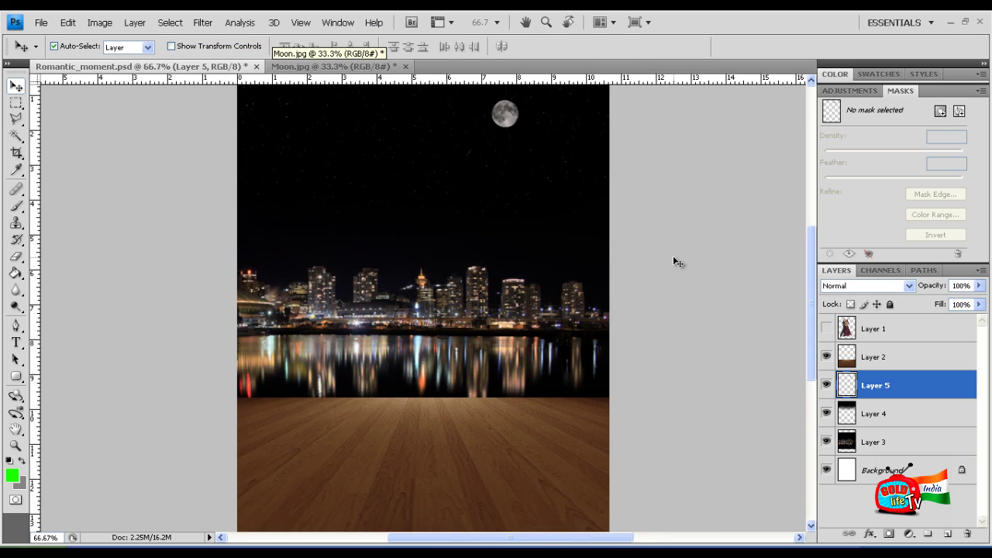
click(918, 417)
click(100, 22)
mouse_move(116, 59)
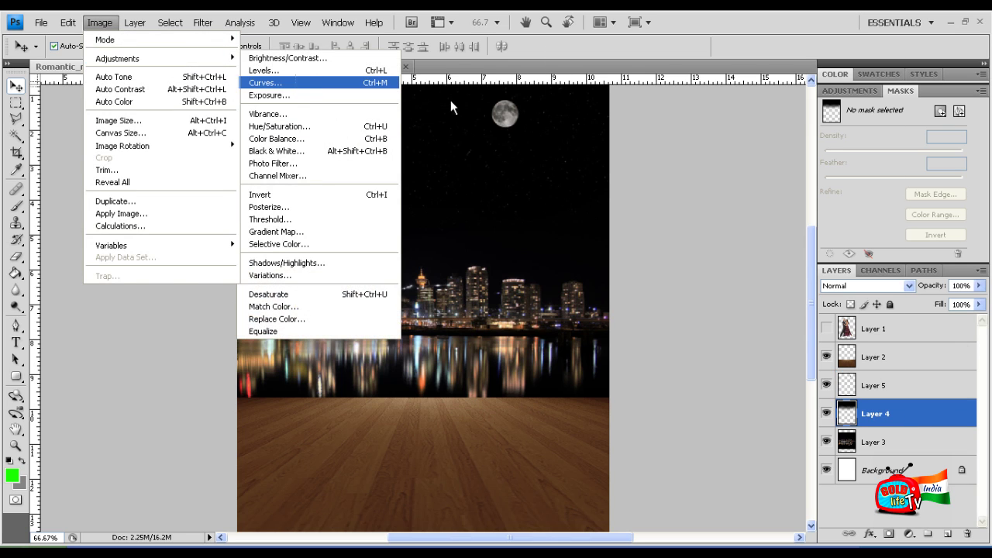
click(358, 83)
drag(725, 177, 701, 156)
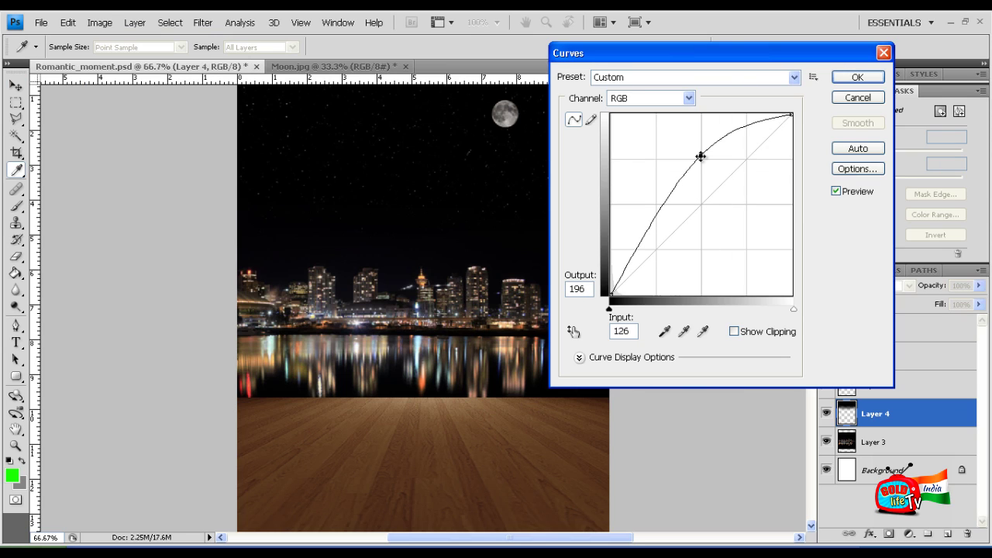
drag(699, 154, 689, 147)
click(857, 103)
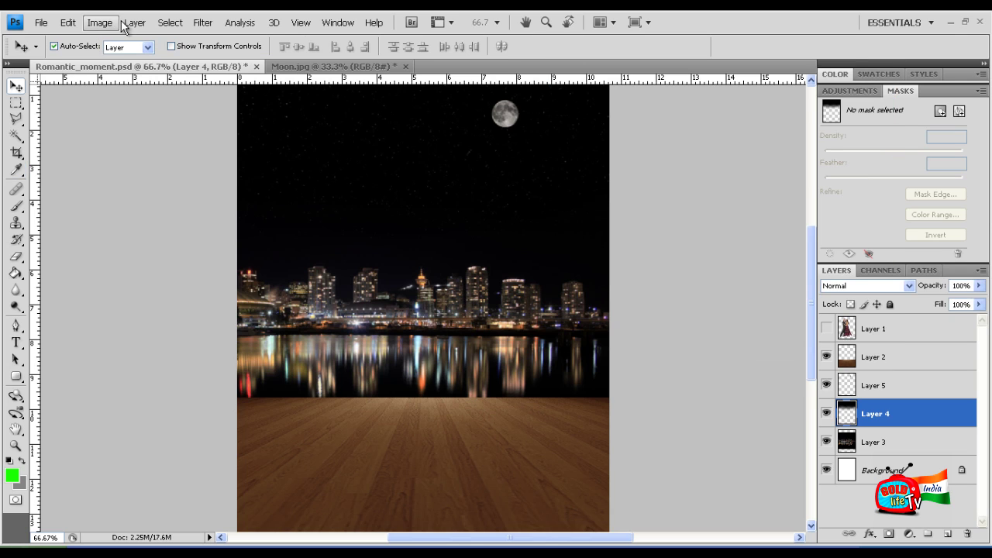
click(103, 23)
mouse_move(128, 59)
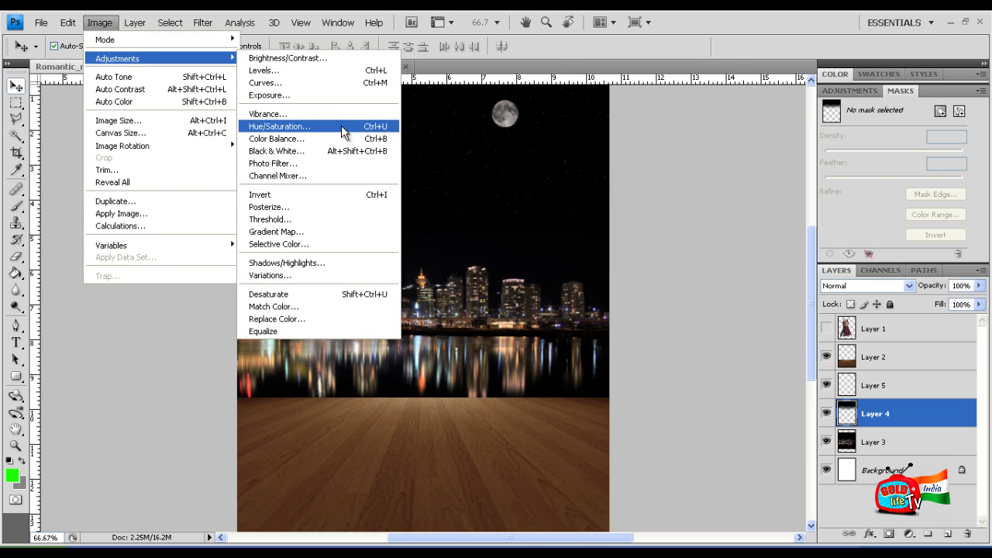
click(327, 58)
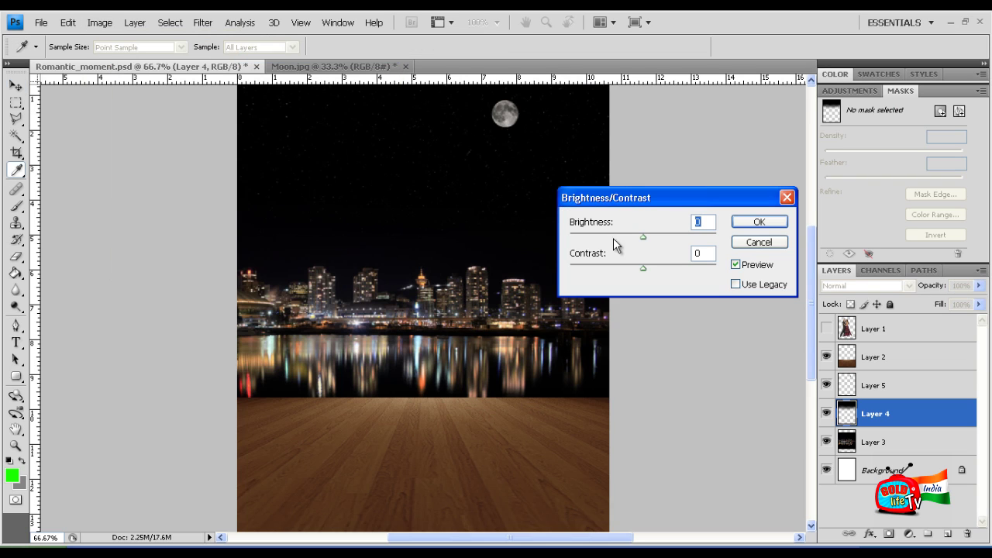
drag(645, 238, 699, 224)
click(650, 267)
click(755, 241)
key(v)
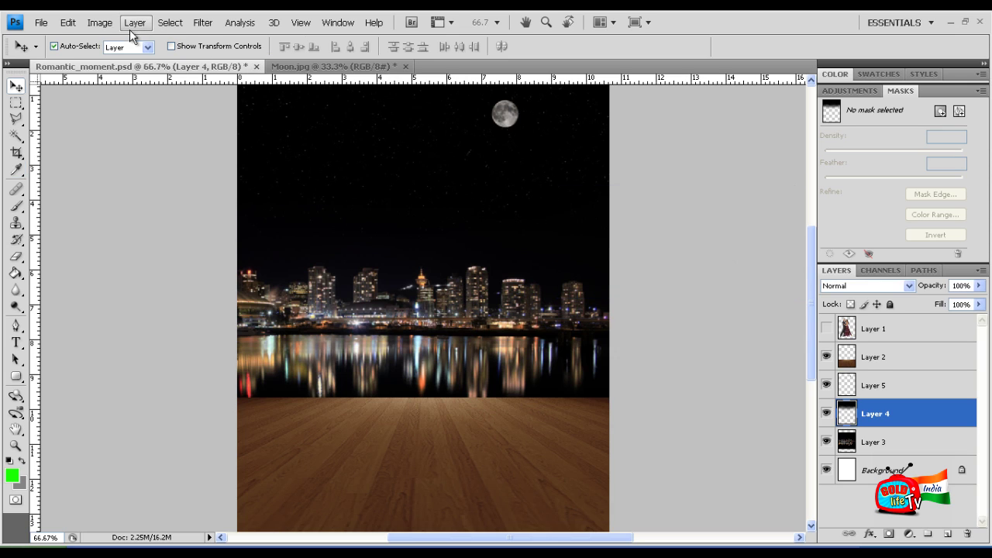
click(99, 22)
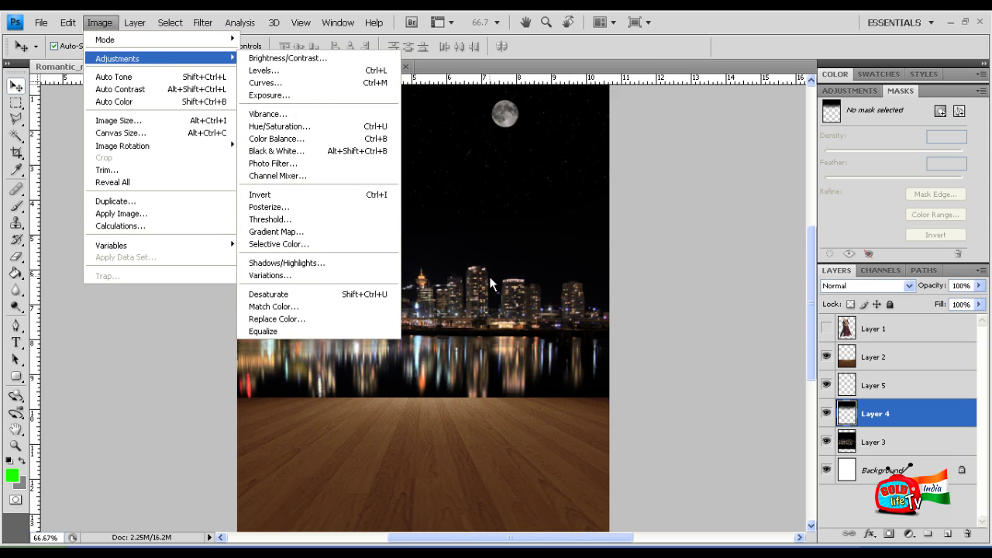
click(486, 282)
Select the night city layer and examine the sharpness of the skyline and its lights at several magnifications
click(481, 294)
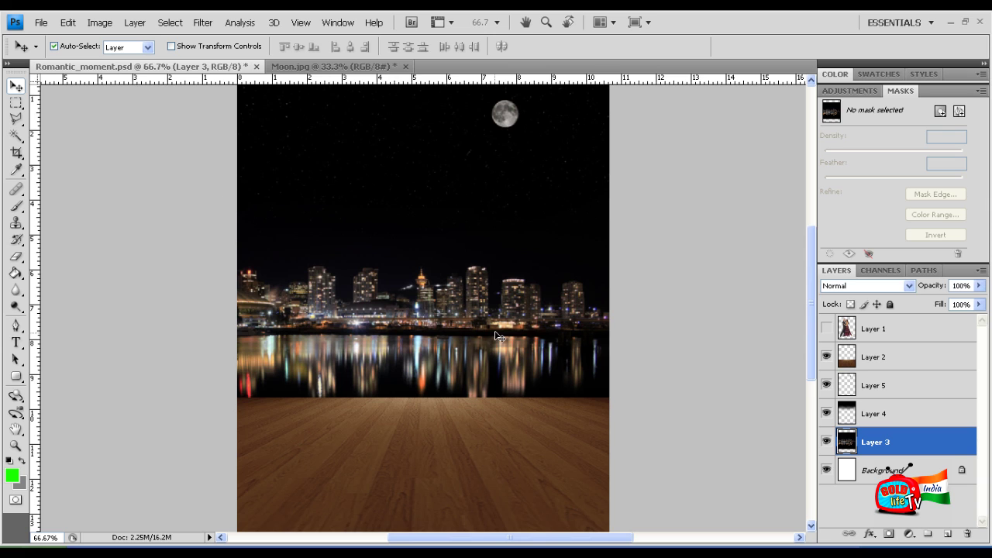
key(ctrl+plus)
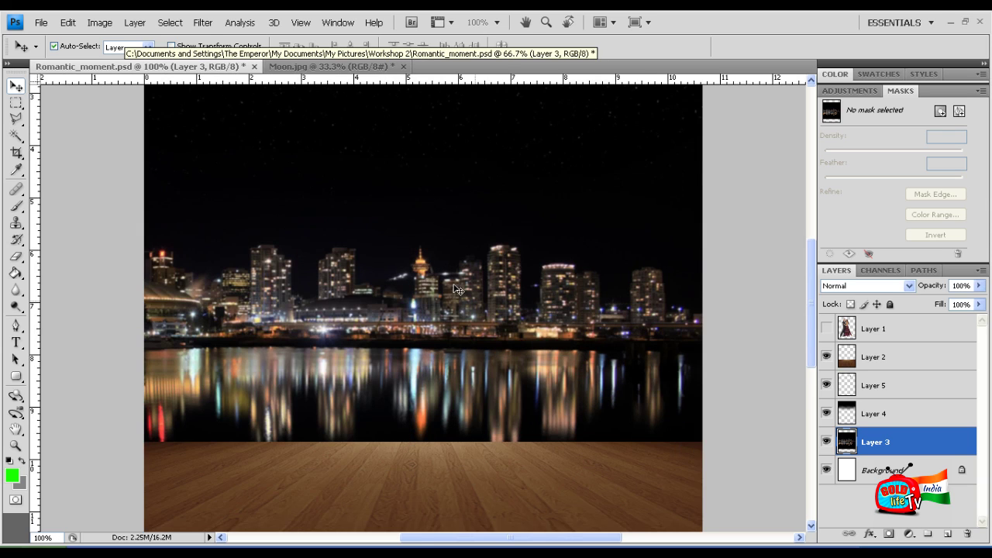
key(ctrl+plus)
scroll(388, 258, up, 3)
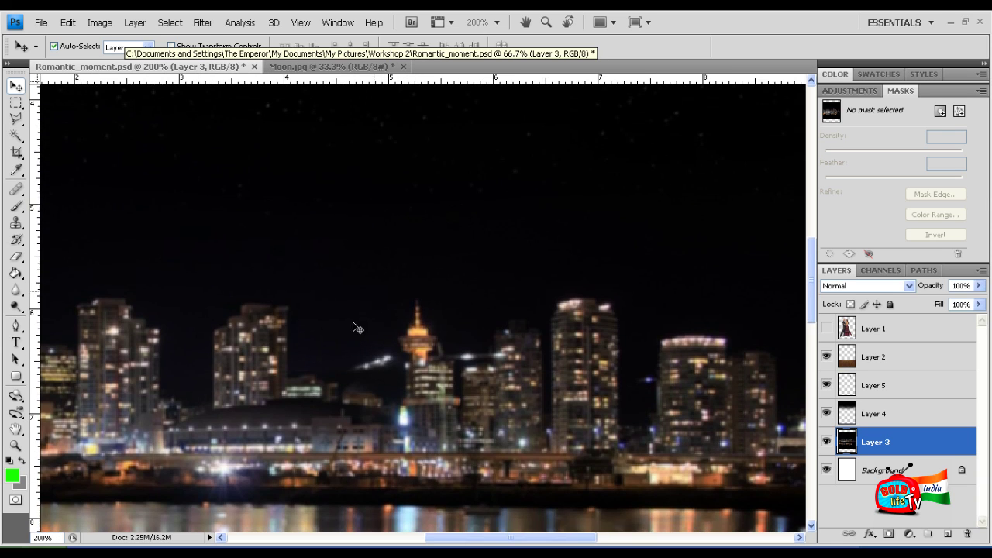
key(ctrl+minus)
key(ctrl+minus)
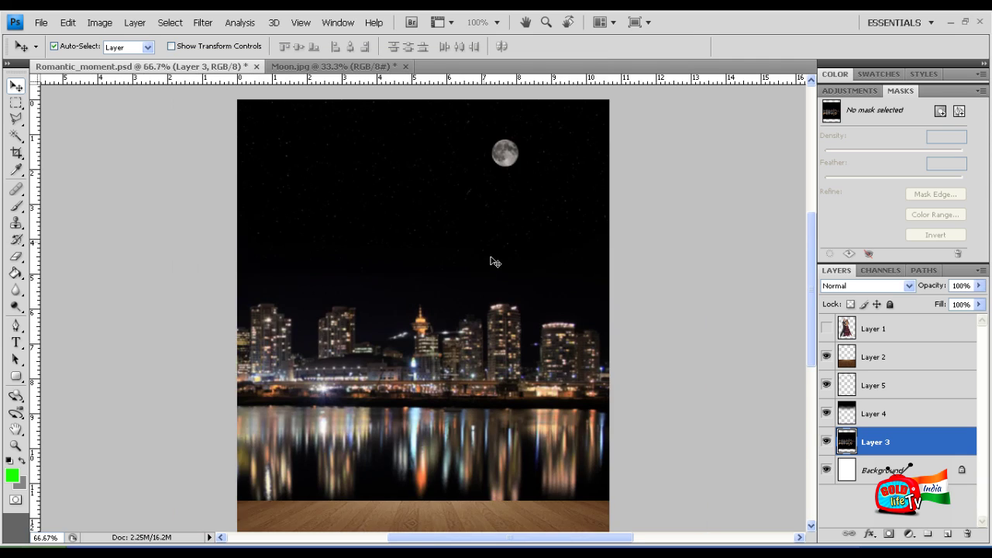
key(ctrl+plus)
key(ctrl+plus)
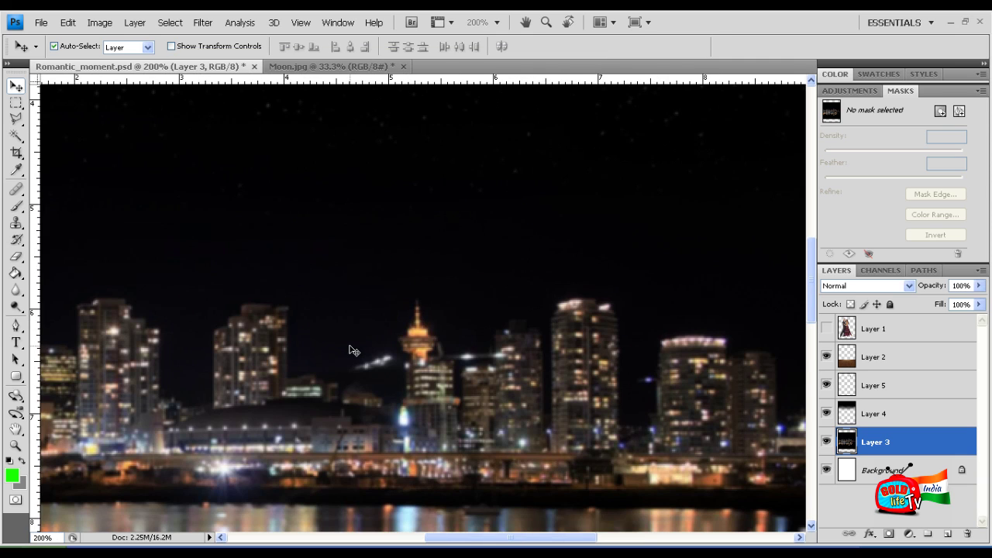
Shift the midtones of the night city layer (Layer 3) toward blue with Color Balance levels of 0, 0, +13
key(ctrl+minus)
key(ctrl+minus)
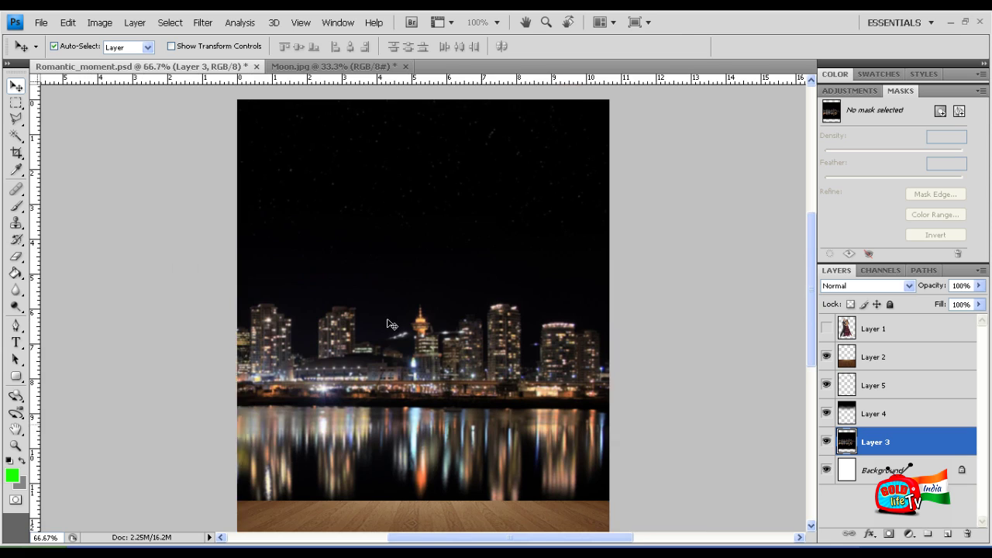
key(ctrl+plus)
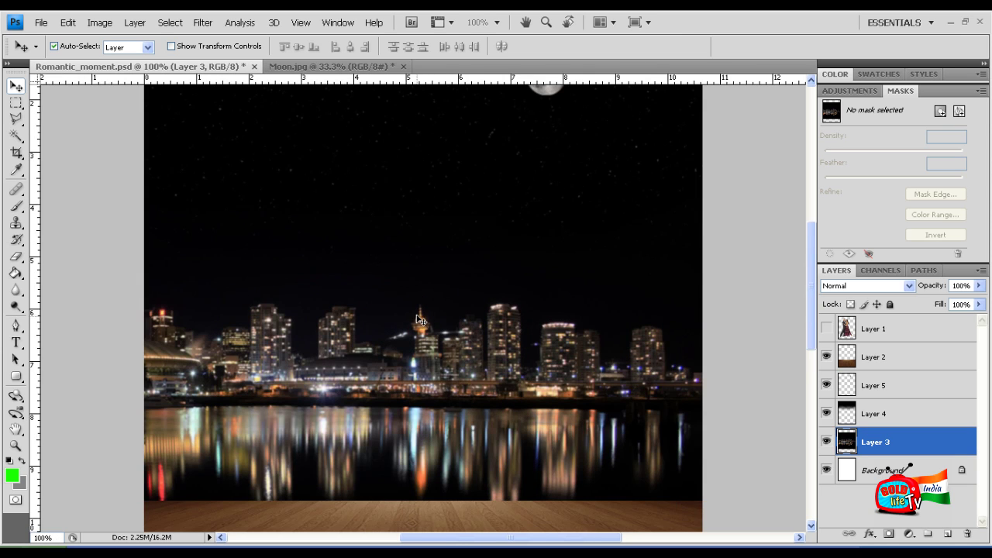
click(99, 28)
mouse_move(103, 60)
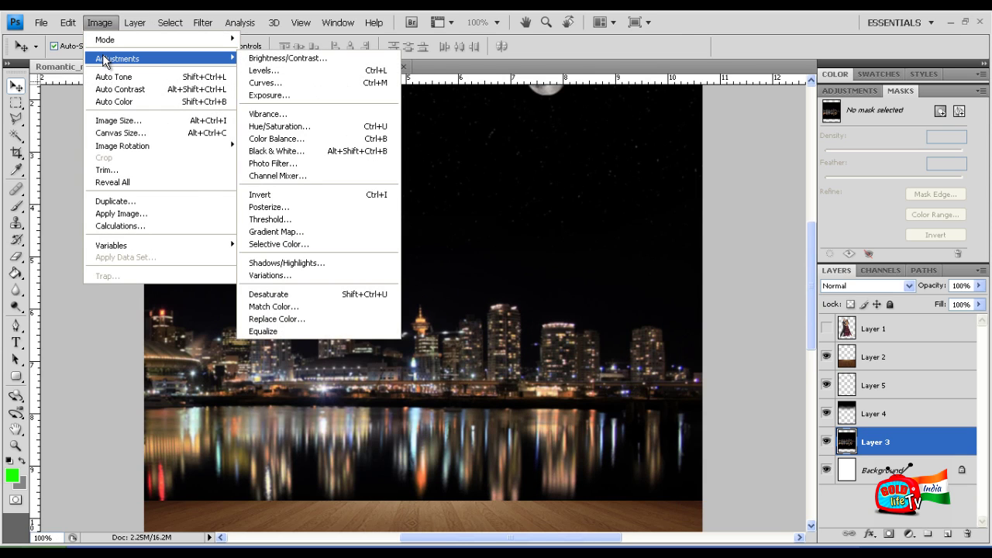
click(313, 143)
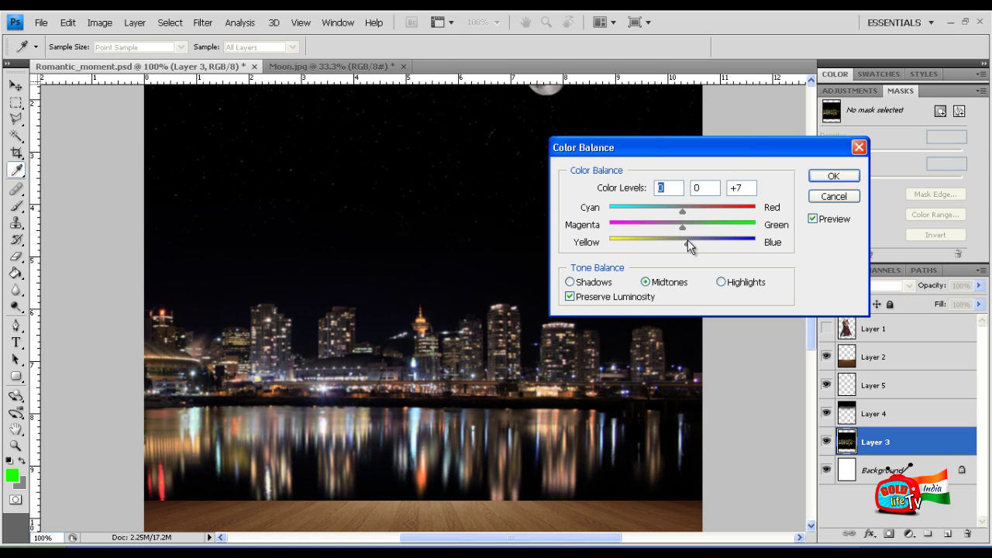
drag(674, 242, 682, 242)
key(ctrl+minus)
key(ctrl+minus)
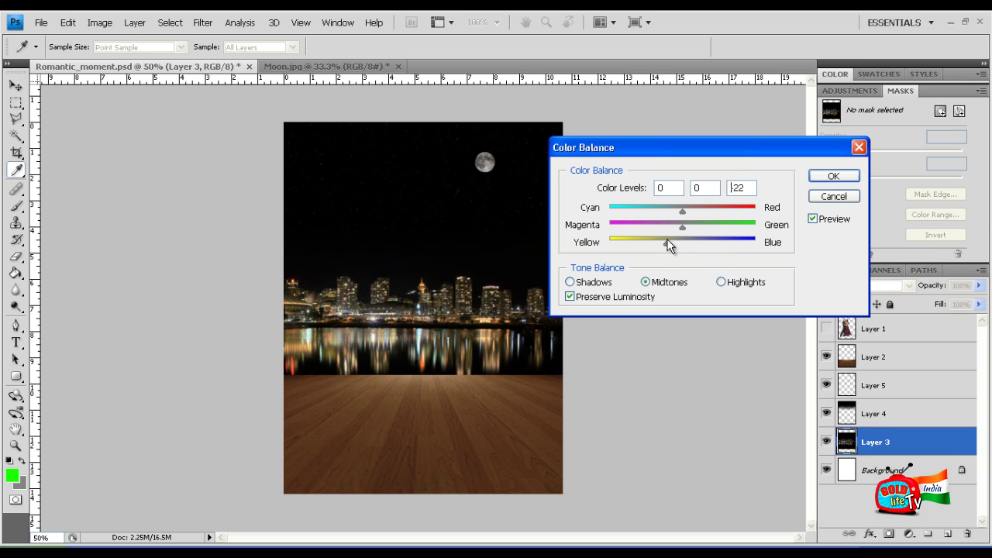
drag(679, 240, 703, 234)
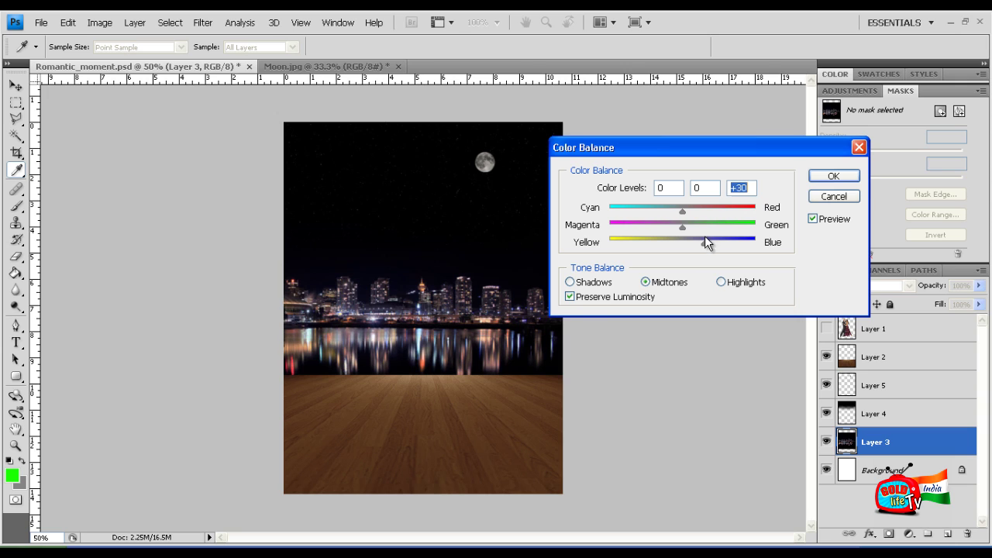
key(ctrl+minus)
key(ctrl+plus)
key(ctrl+plus)
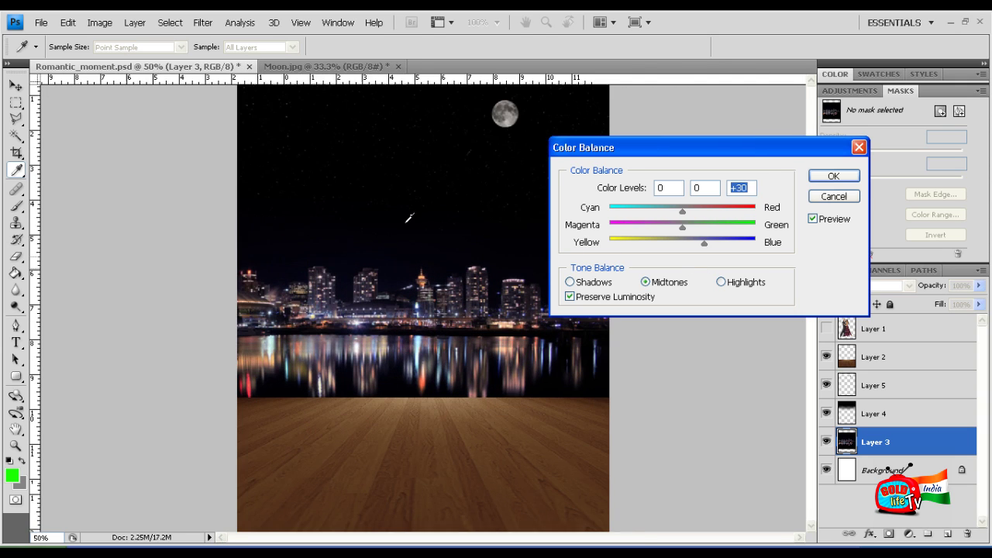
key(ctrl+minus)
drag(704, 243, 693, 244)
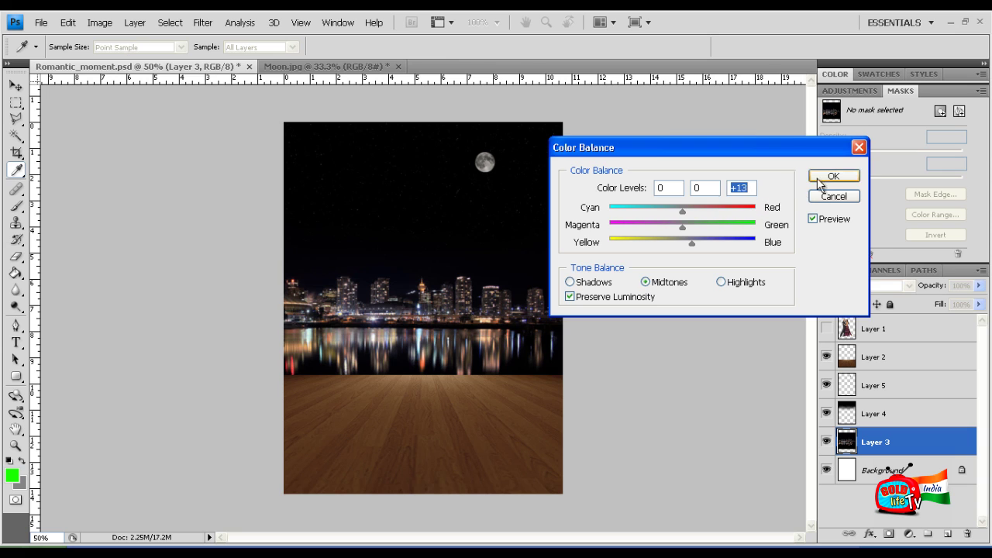
click(833, 176)
Examine how the recoloured night city blends with the starry sky, moon and wooden floor at several magnifications
key(v)
key(ctrl+minus)
key(ctrl+plus)
key(ctrl+plus)
key(ctrl+plus)
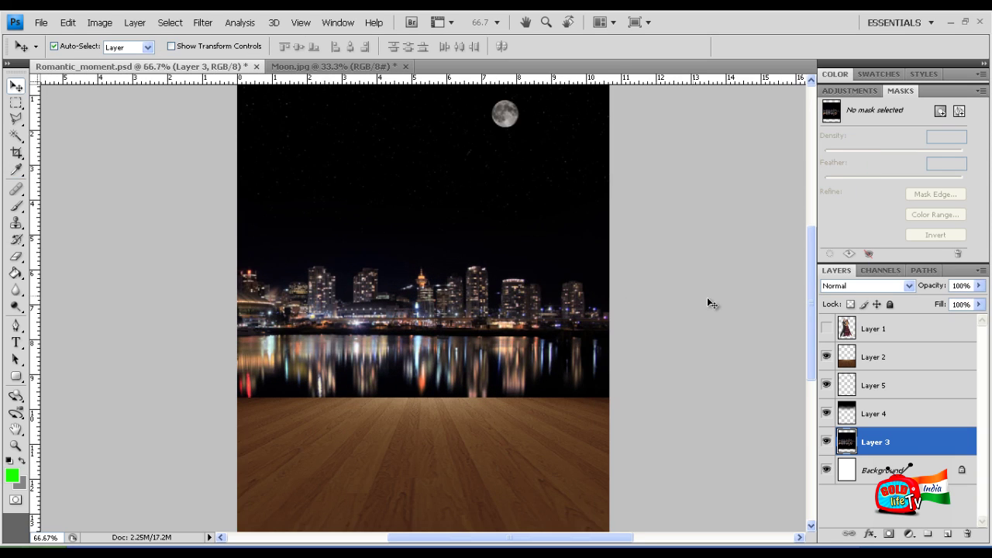
scroll(804, 328, up, 5)
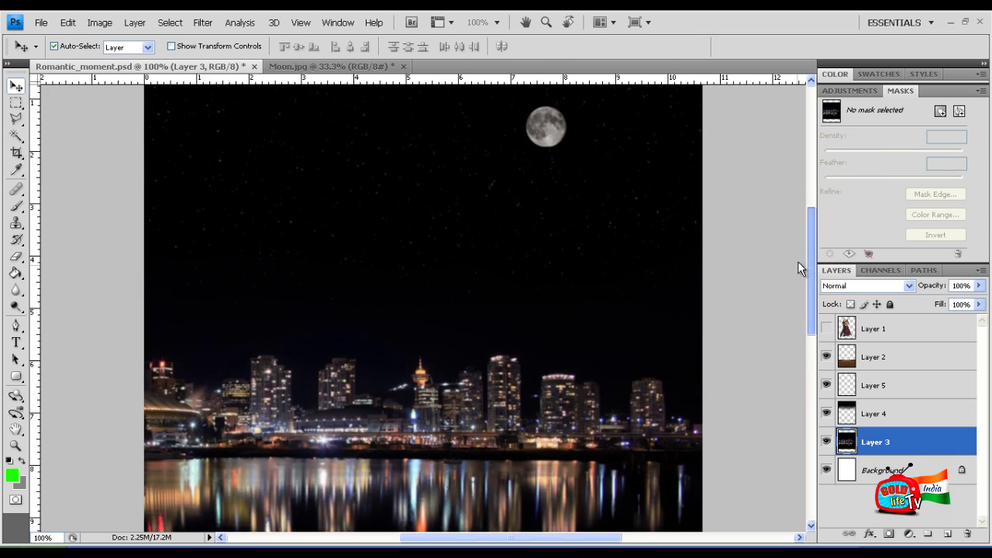
key(ctrl+minus)
key(ctrl+minus)
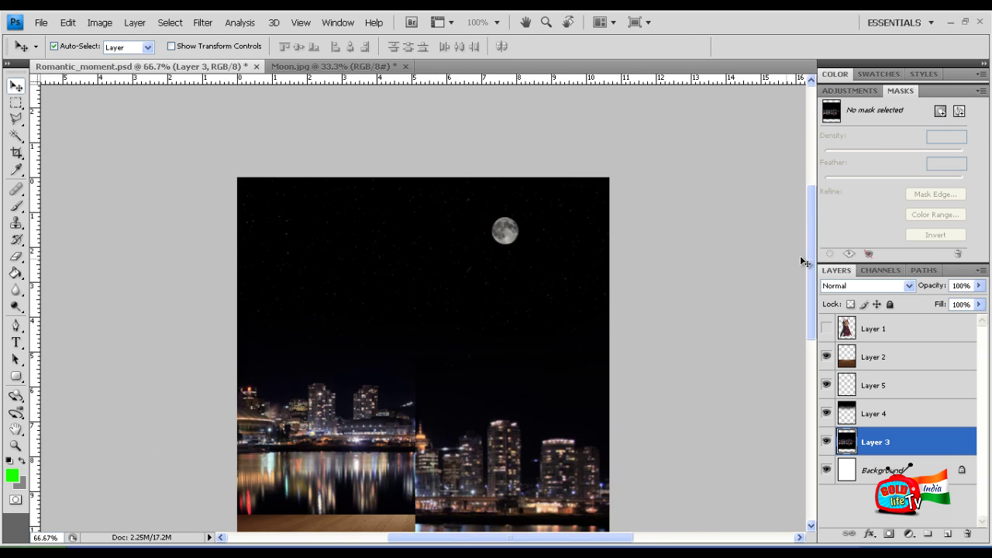
scroll(806, 279, down, 3)
scroll(806, 291, up, 2)
key(ctrl+minus)
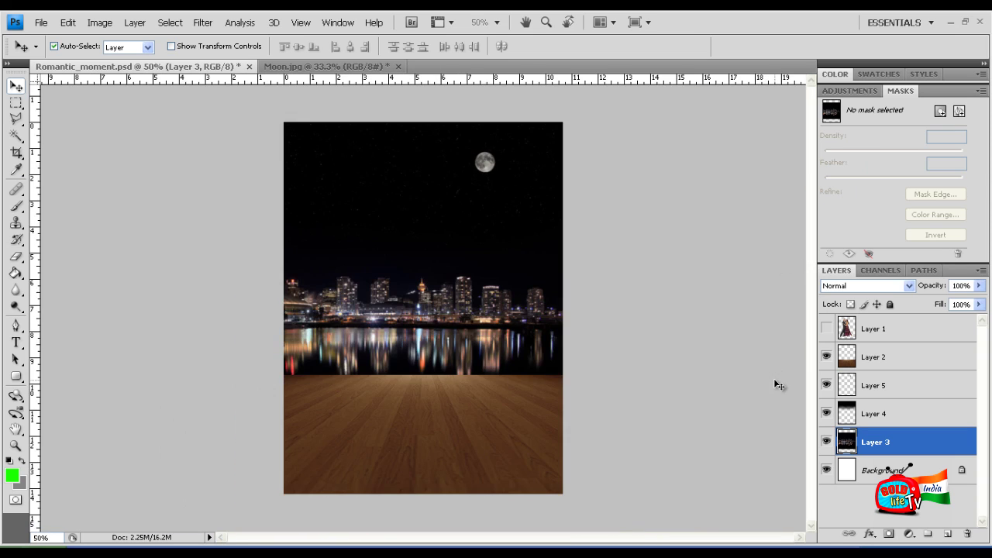
key(ctrl+plus)
scroll(814, 248, up, 2)
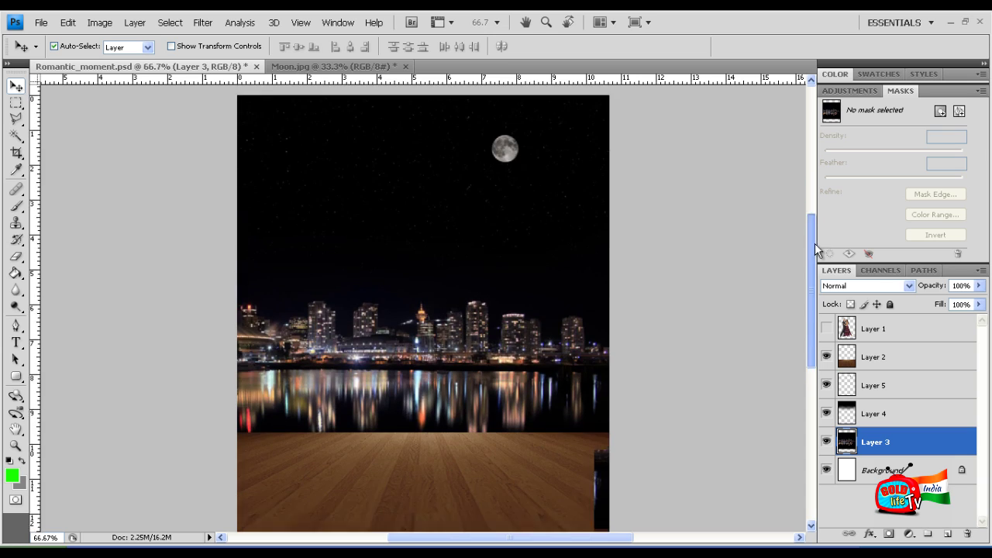
Show the couple layer (Layer 1) and inspect its cut-out edges from the heads down to the shoes
click(827, 330)
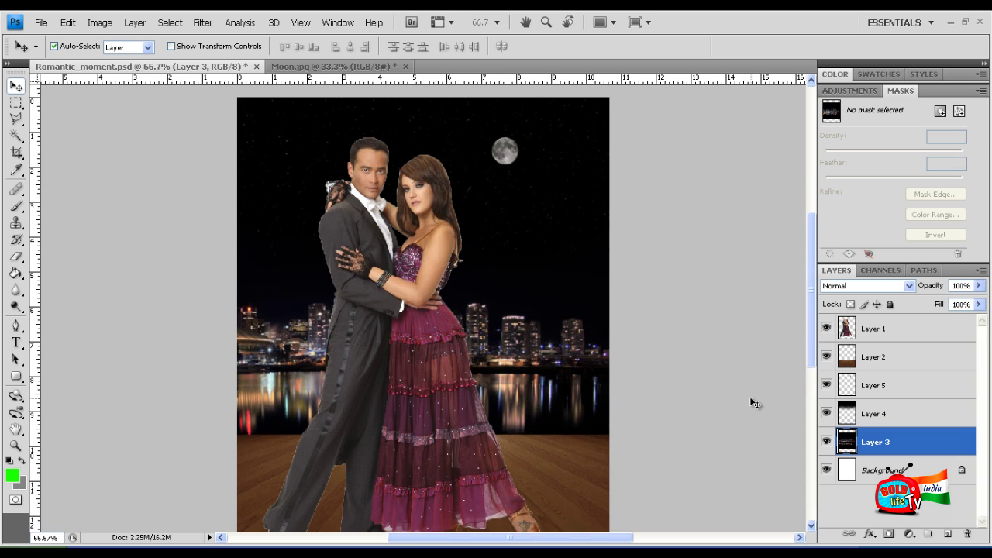
key(ctrl+plus)
key(ctrl+plus)
drag(587, 538, 515, 546)
scroll(682, 349, up, 8)
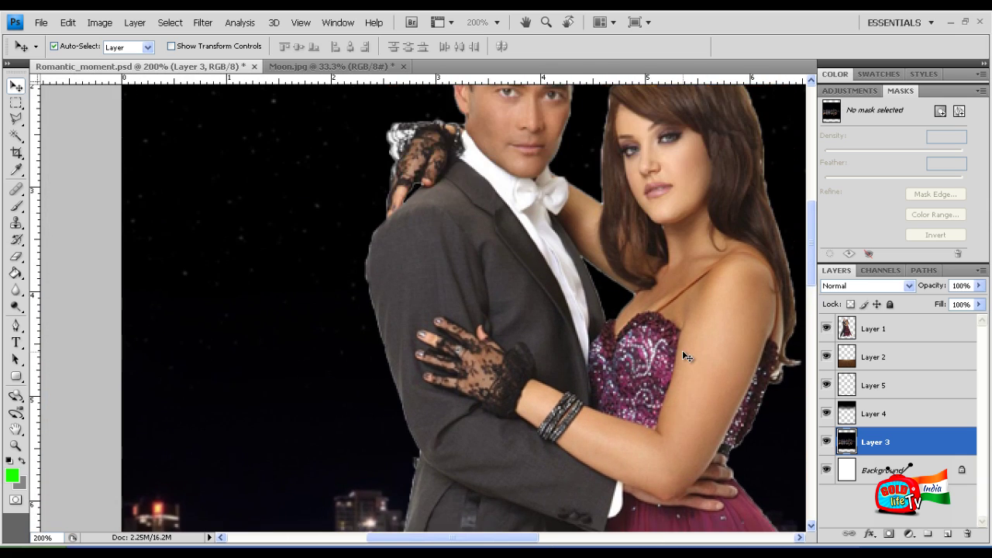
scroll(686, 356, up, 3)
key(ctrl+plus)
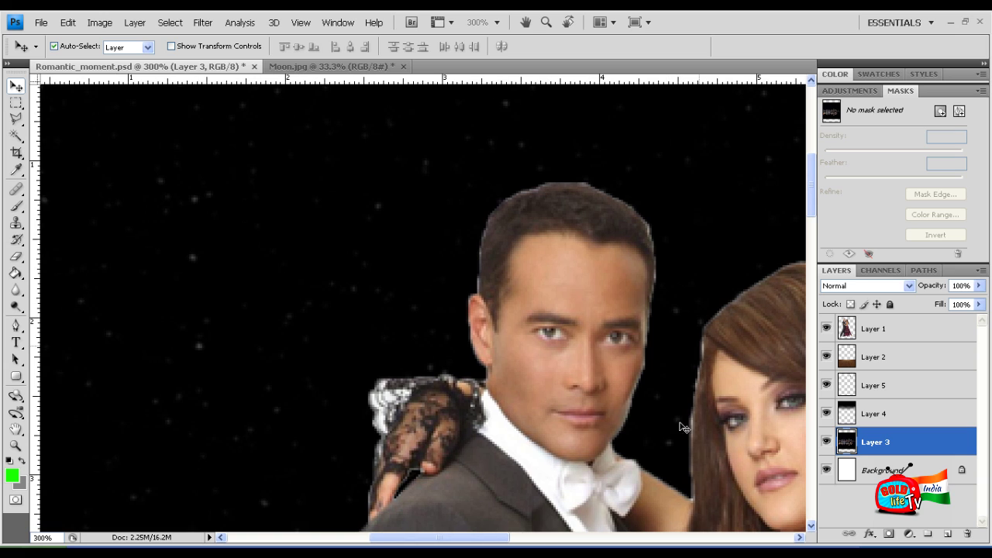
scroll(423, 307, down, 1)
drag(491, 543, 554, 543)
drag(815, 208, 820, 240)
key(ctrl+alt+0)
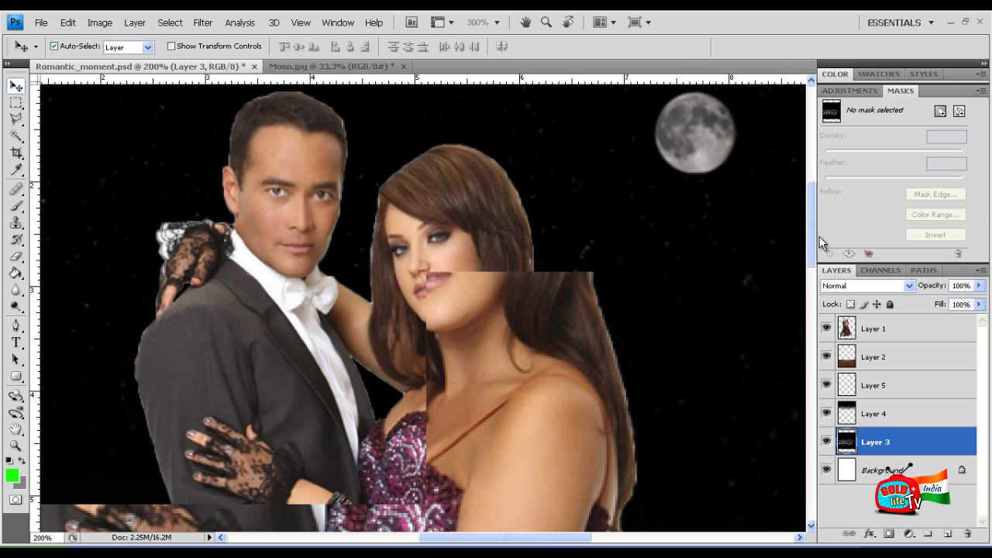
drag(810, 216, 806, 335)
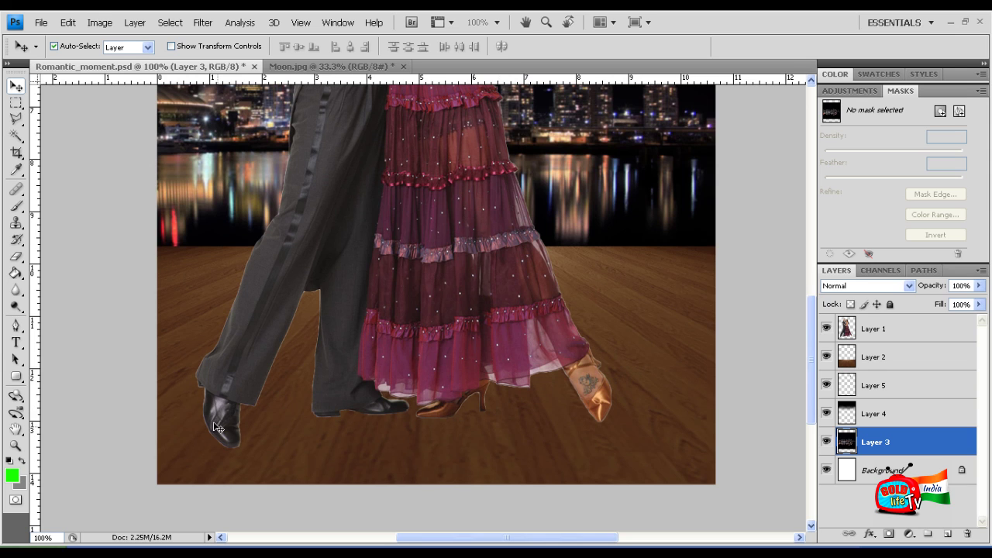
drag(809, 333, 796, 219)
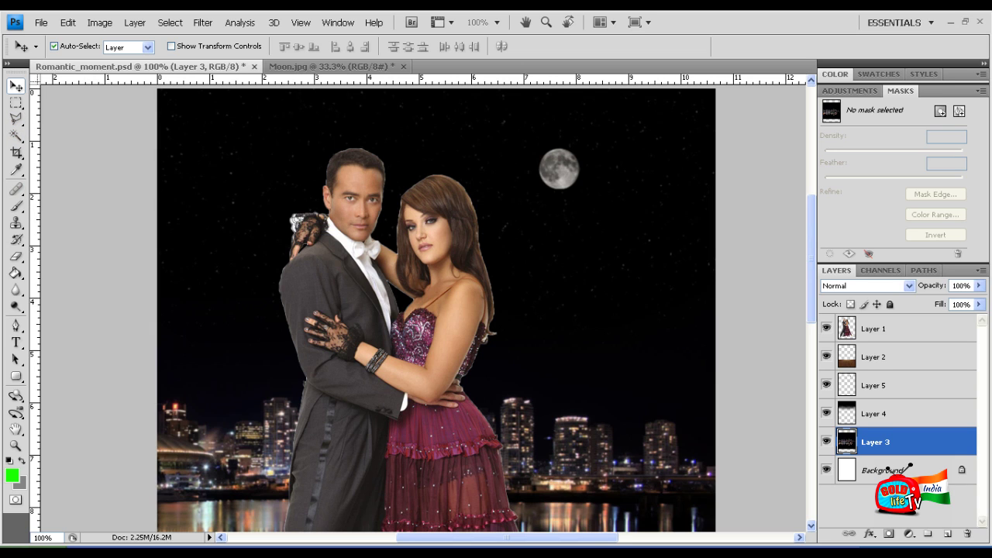
drag(524, 542, 494, 542)
mouse_move(811, 245)
mouse_down()
mouse_move(807, 233)
mouse_move(810, 244)
mouse_up()
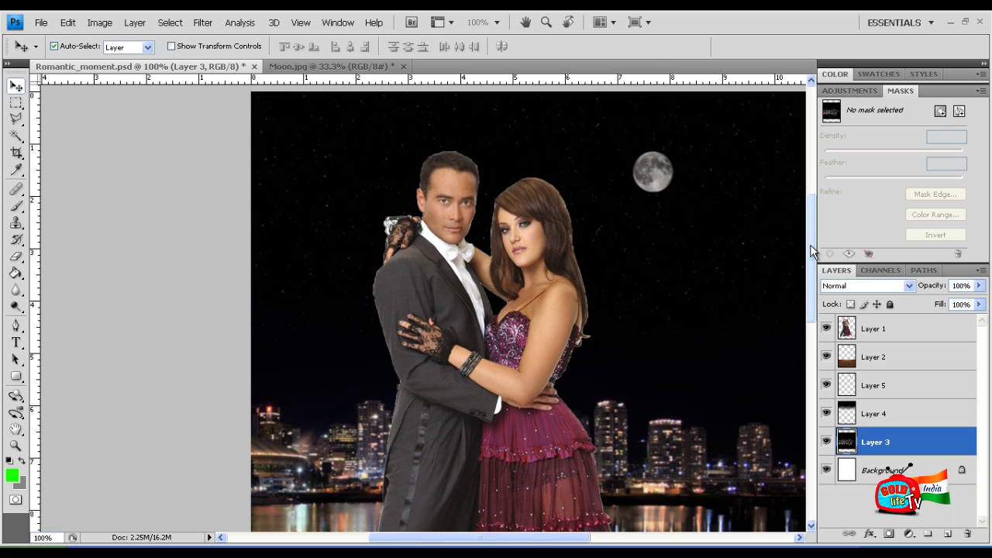
Set up the Eraser with a 4-pixel brush for close work around the woman's hair
key(ctrl+plus)
key(ctrl+plus)
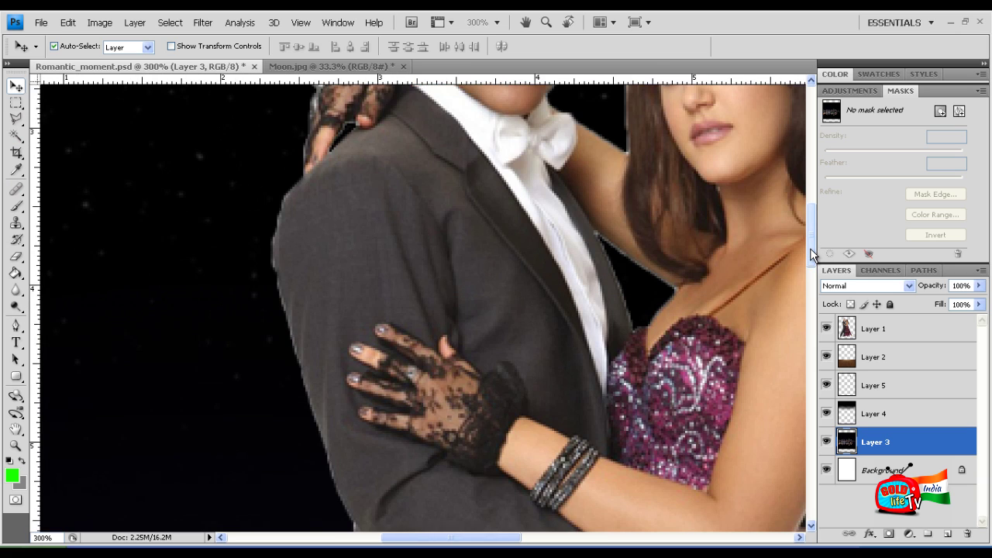
drag(809, 247, 807, 204)
drag(505, 543, 547, 542)
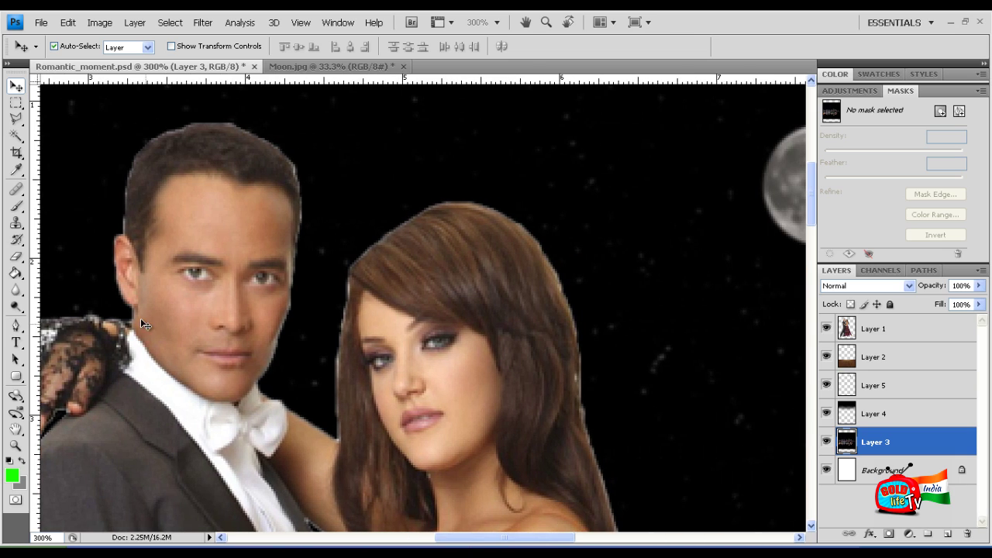
click(16, 257)
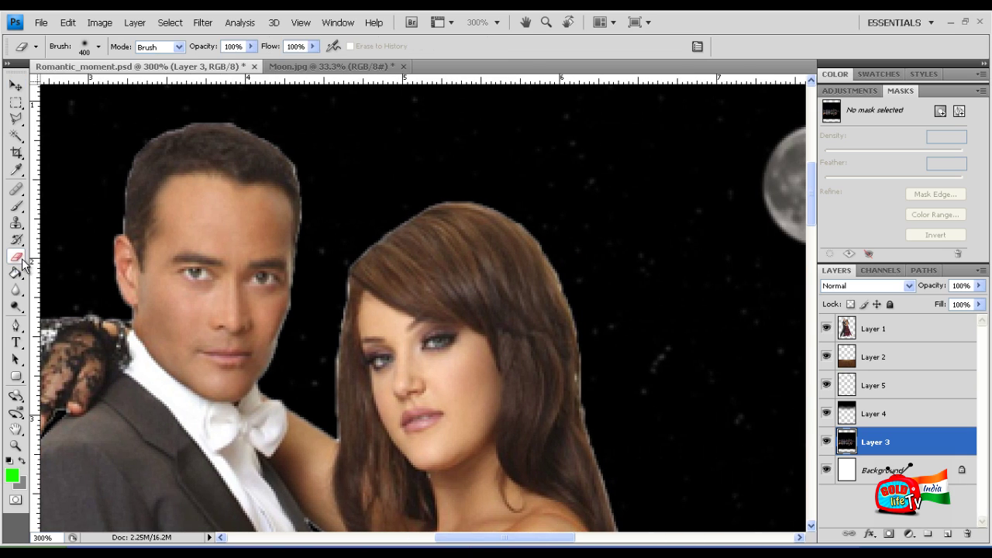
right_click(583, 272)
click(610, 301)
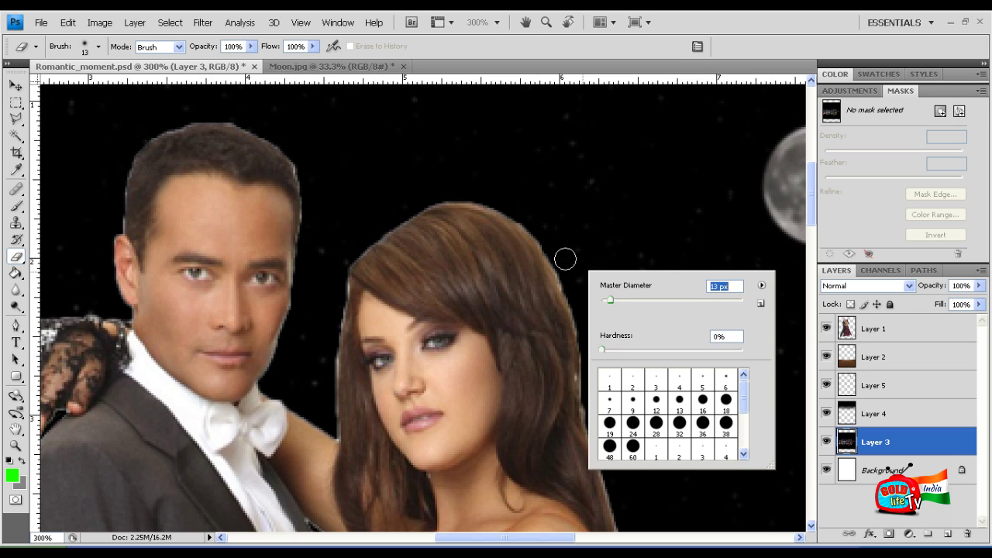
drag(612, 307, 603, 305)
key(ctrl+plus)
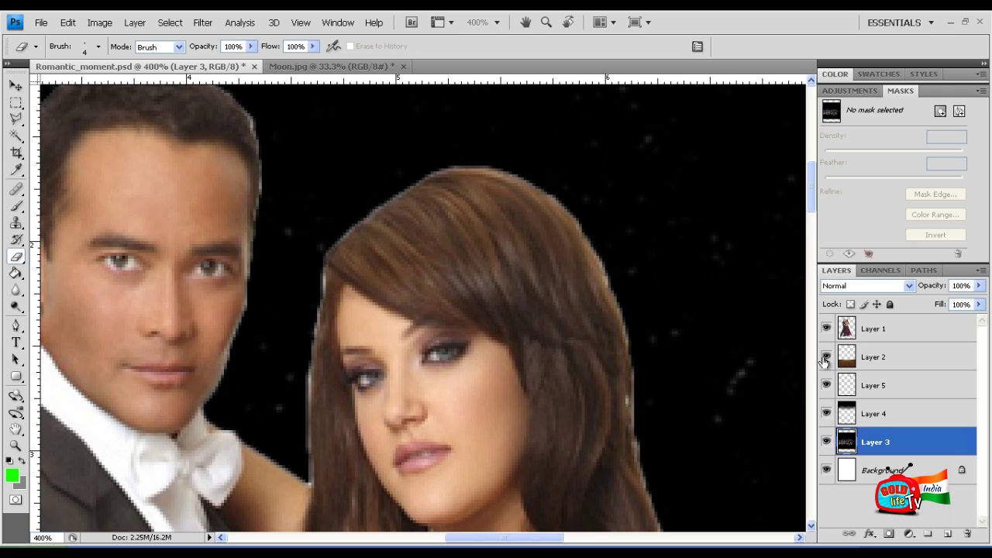
Erase the light fringe along the outer edge of the woman's hair on the couple layer (Layer 1)
click(893, 333)
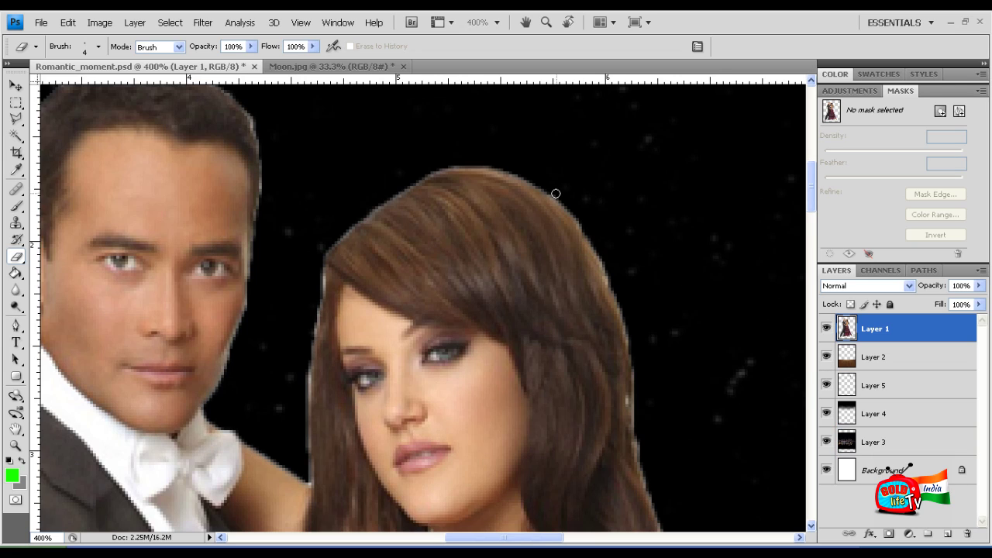
mouse_move(585, 227)
mouse_down()
mouse_move(602, 250)
mouse_move(578, 222)
mouse_move(619, 299)
mouse_up()
drag(598, 260, 613, 289)
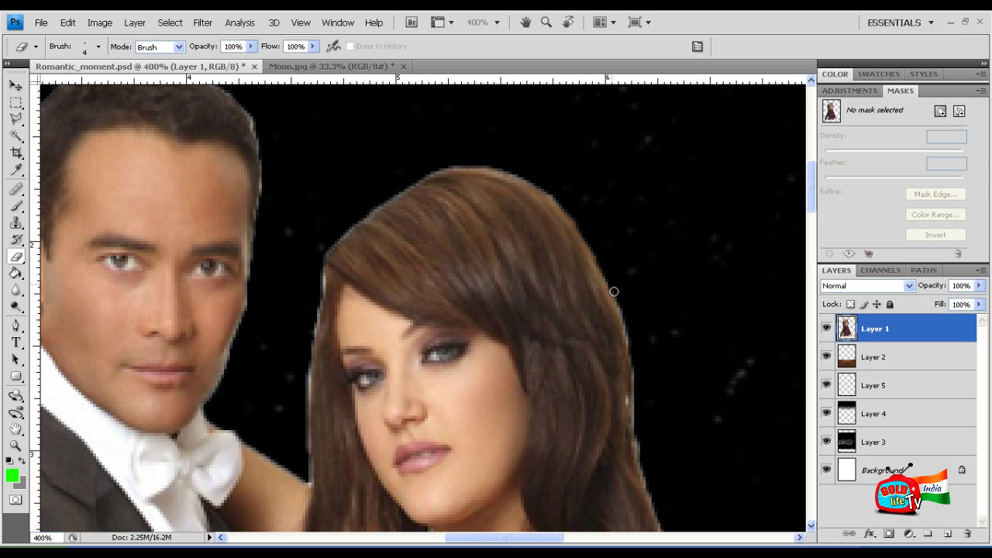
drag(596, 252, 628, 327)
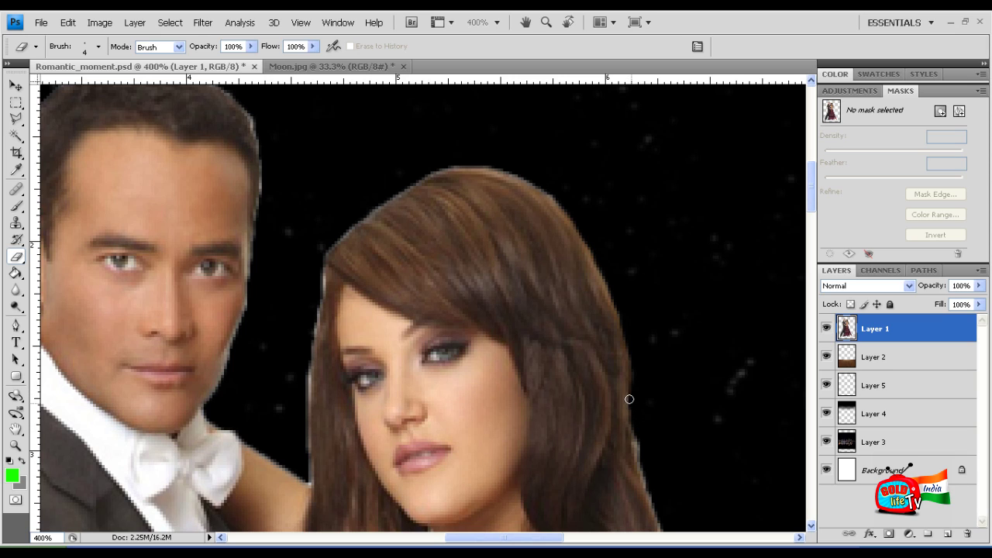
drag(633, 377, 635, 368)
Compare the woman's cleaned hair edge up close and at lower magnification against the night sky
key(ctrl+minus)
key(ctrl+minus)
key(ctrl+minus)
key(ctrl+minus)
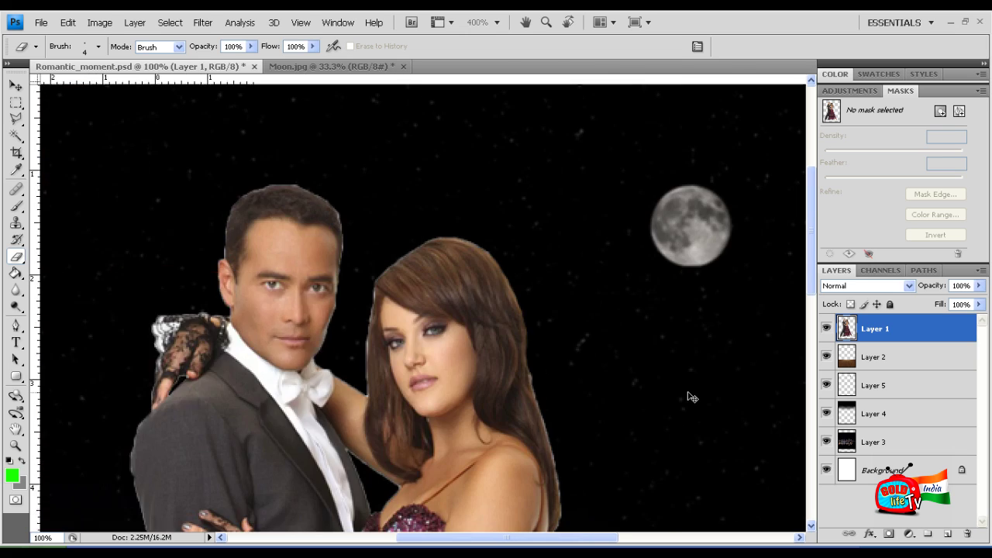
key(ctrl+plus)
key(ctrl+plus)
key(ctrl+plus)
key(ctrl+plus)
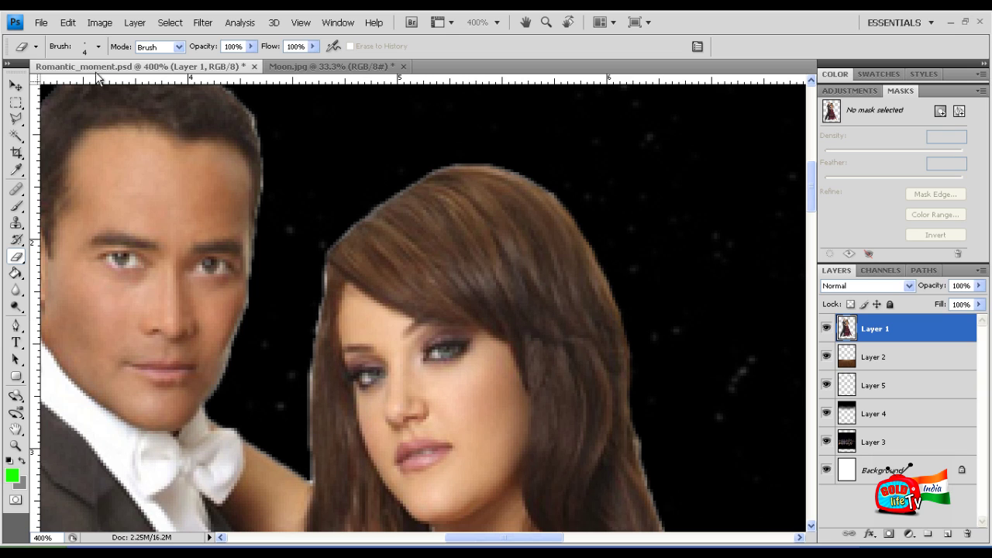
click(98, 48)
click(633, 258)
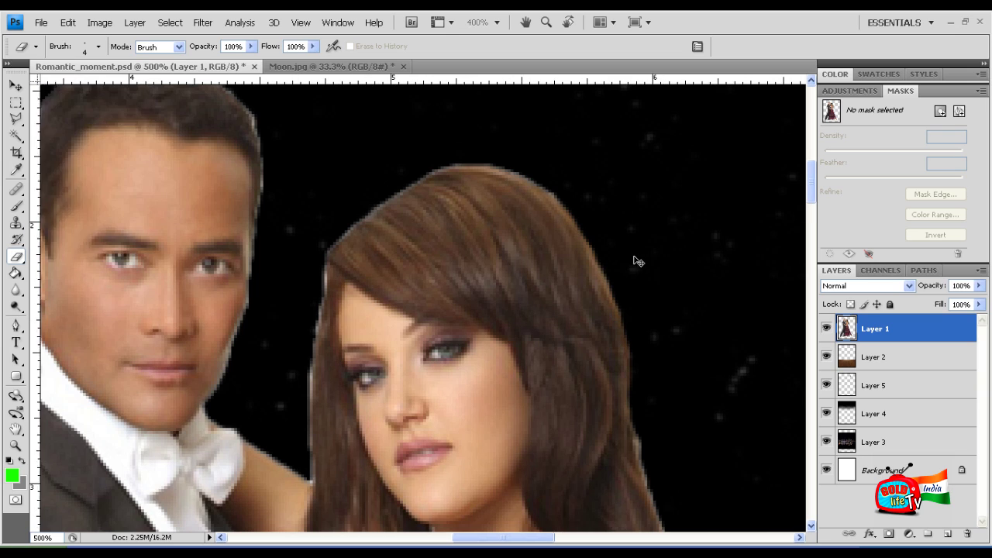
key(ctrl+plus)
key(ctrl+minus)
key(ctrl+minus)
key(ctrl+minus)
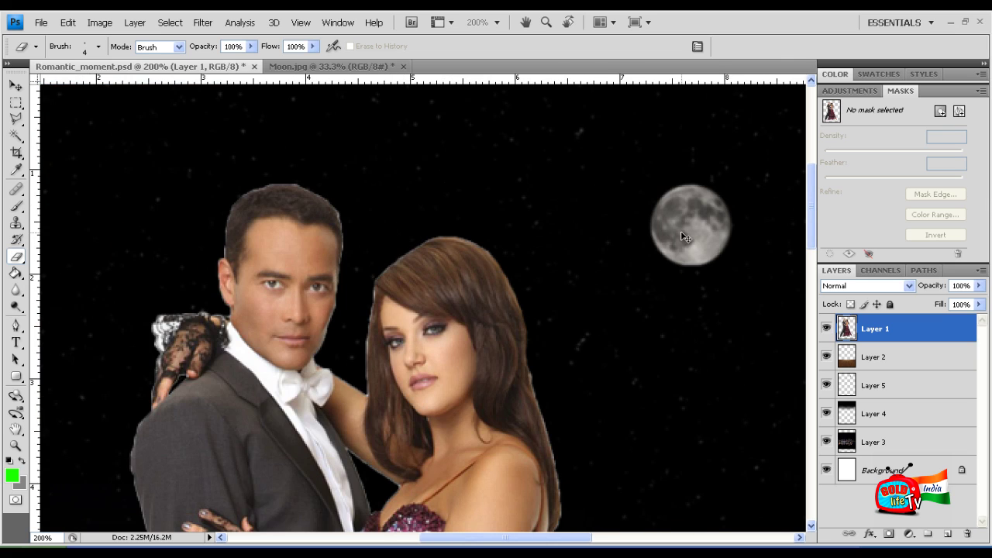
Look over the couple against the moon, skyline and water at 100% magnification
key(ctrl+minus)
key(ctrl+plus)
key(ctrl+minus)
drag(554, 543, 536, 542)
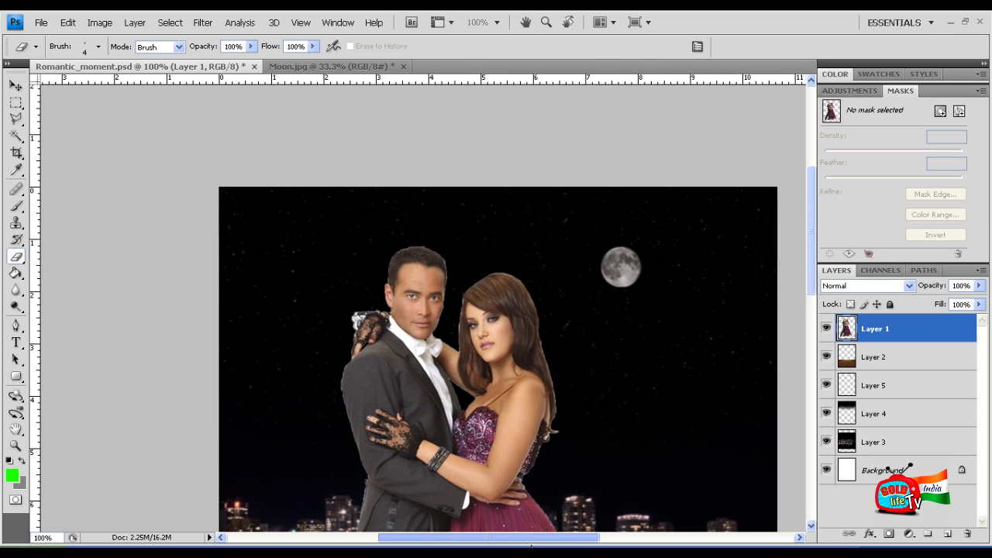
scroll(793, 275, down, 10)
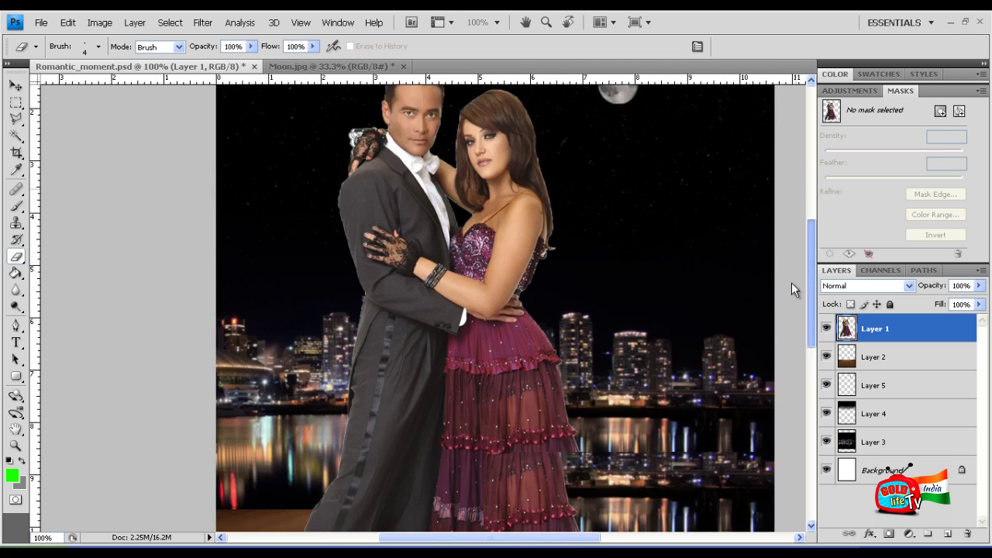
scroll(796, 294, up, 1)
scroll(788, 214, up, 12)
scroll(791, 222, down, 1)
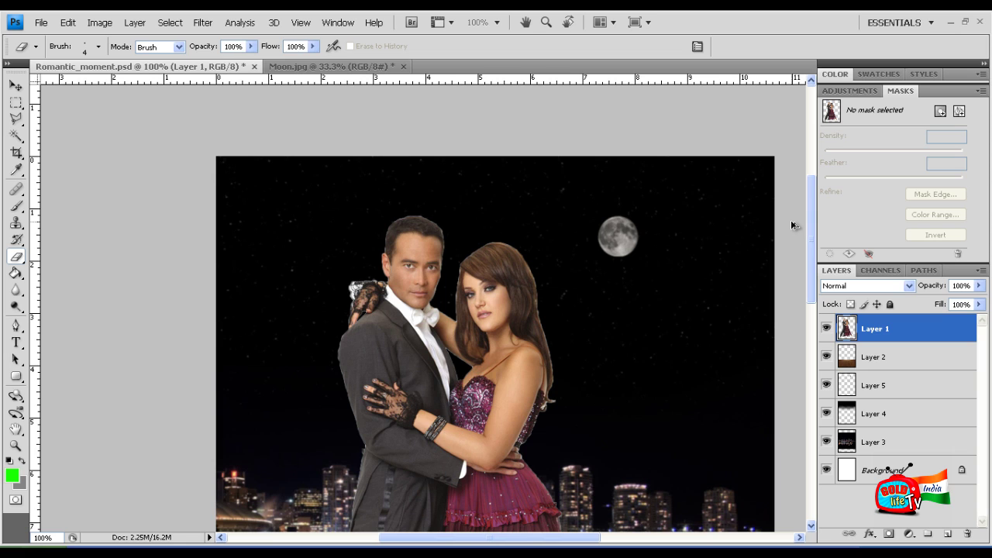
Examine the cut-out edges of the couple's heads, hair and lace glove at magnifications between 100% and 500%
drag(812, 217, 816, 230)
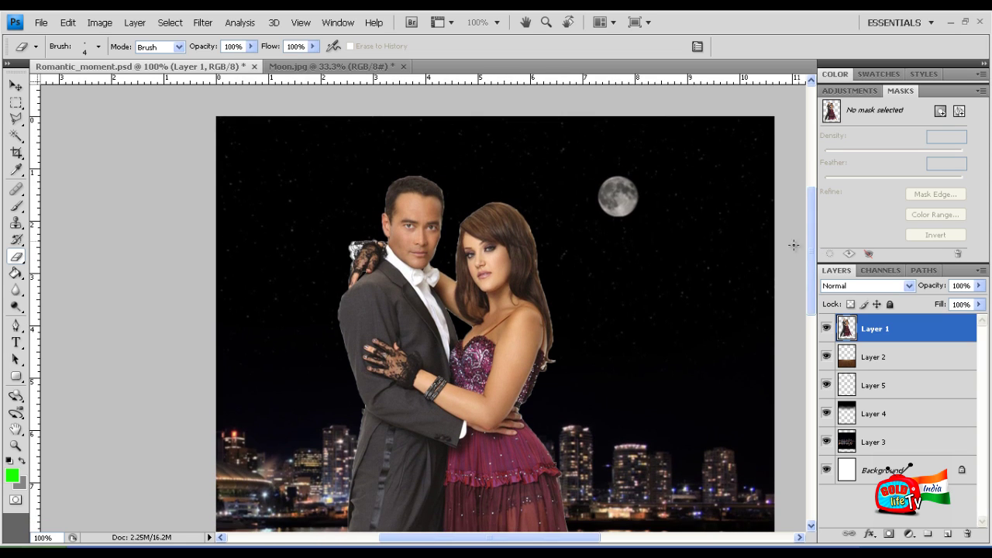
key(ctrl+plus)
key(ctrl+plus)
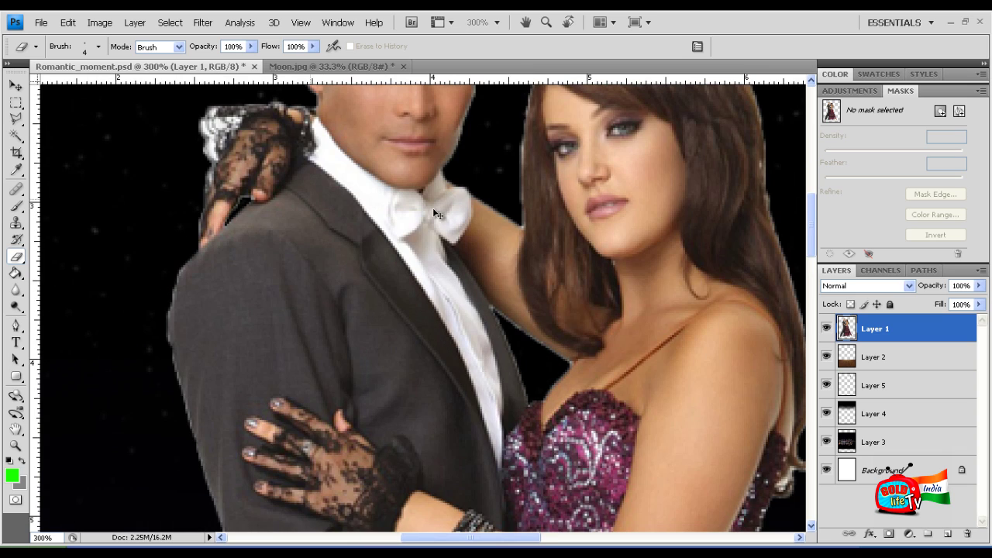
scroll(471, 190, up, 5)
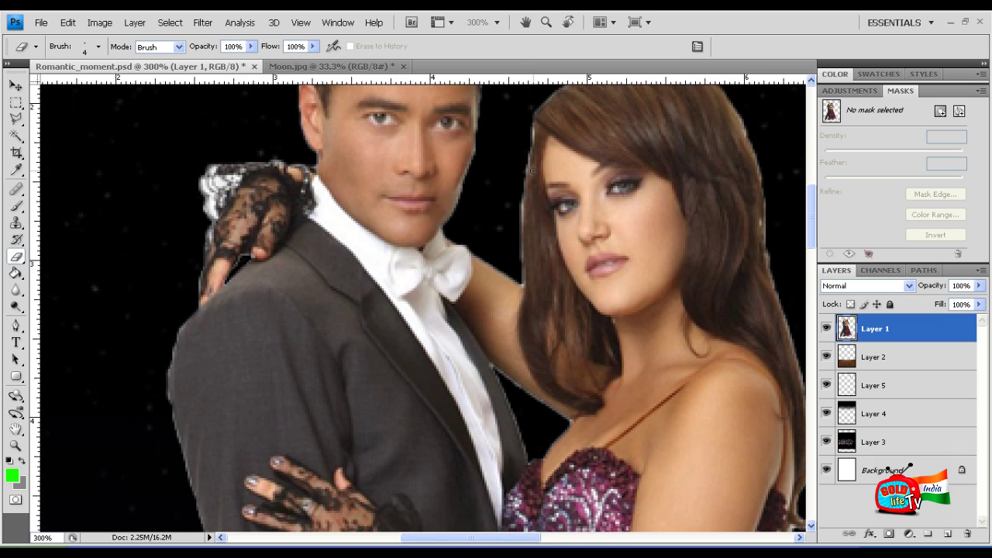
key(ctrl+plus)
key(ctrl+plus)
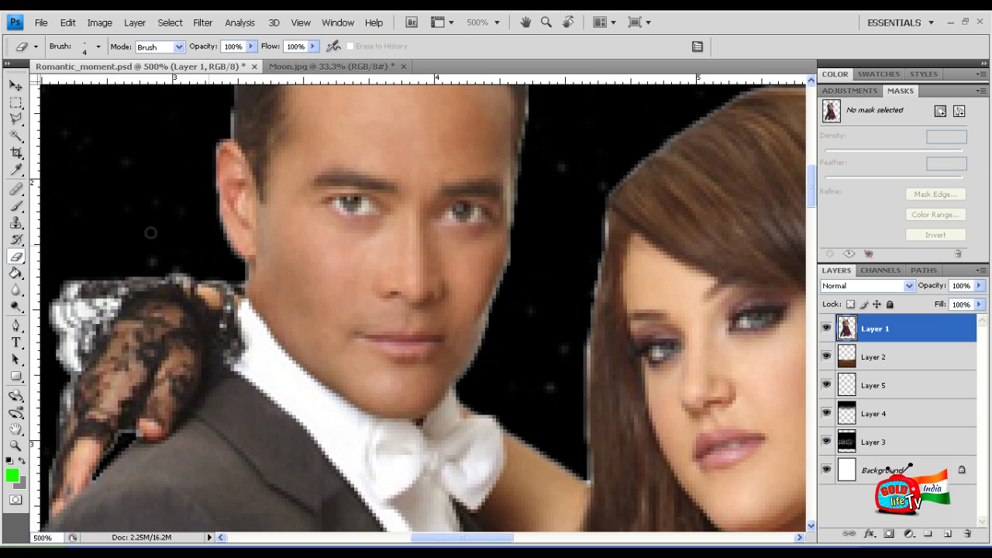
key(ctrl+minus)
key(ctrl+minus)
key(ctrl+minus)
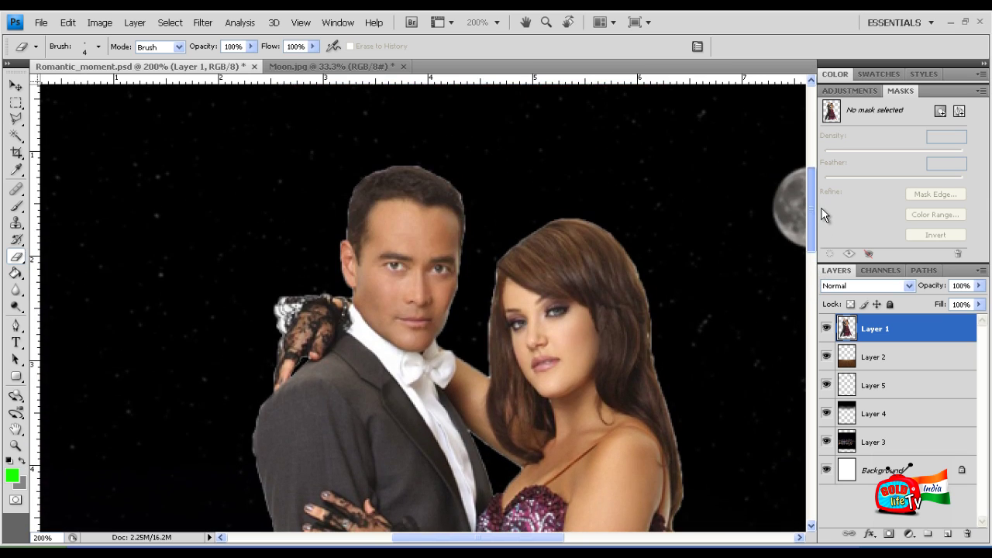
key(ctrl+plus)
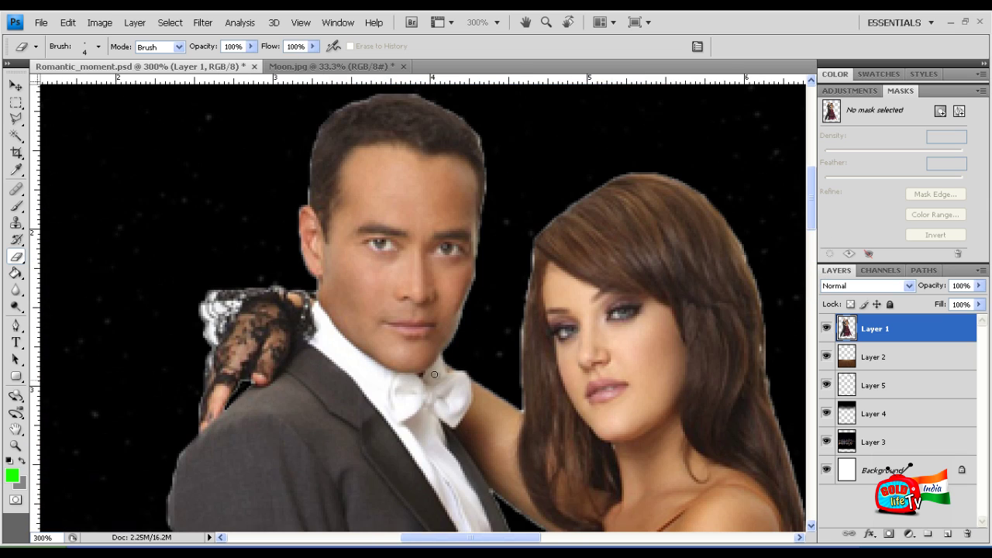
key(ctrl+plus)
key(ctrl+minus)
key(ctrl+minus)
mouse_move(810, 205)
mouse_down()
mouse_move(811, 224)
mouse_move(811, 210)
mouse_up()
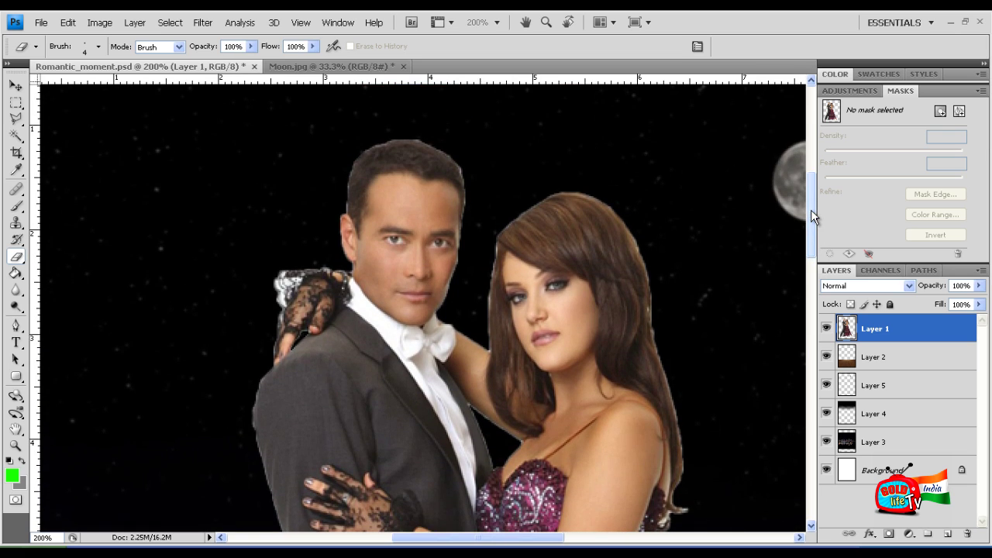
key(ctrl+minus)
key(ctrl+minus)
key(ctrl+plus)
key(ctrl+plus)
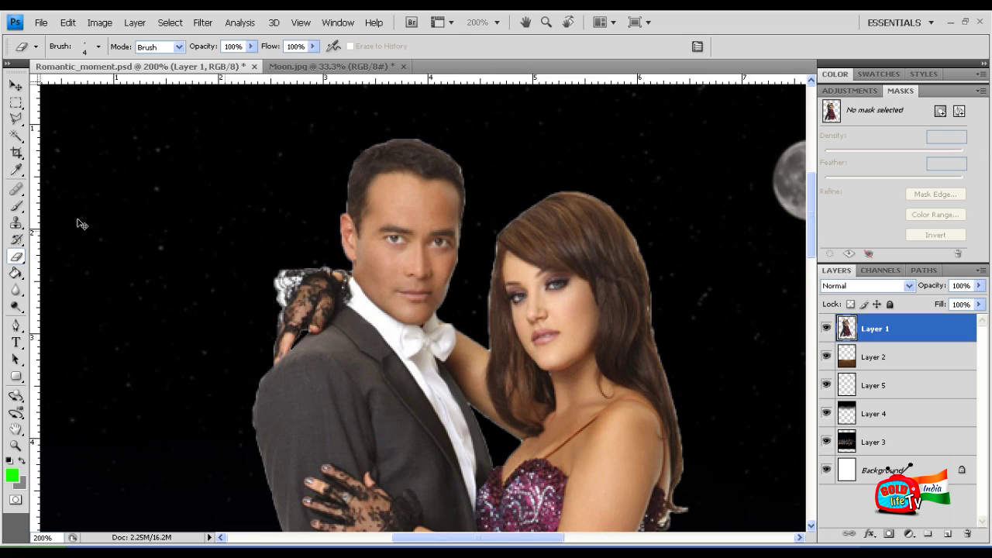
Switch to the Move tool and compare the couple's outline against the night background at magnifications between 66.7% and 200%
click(16, 85)
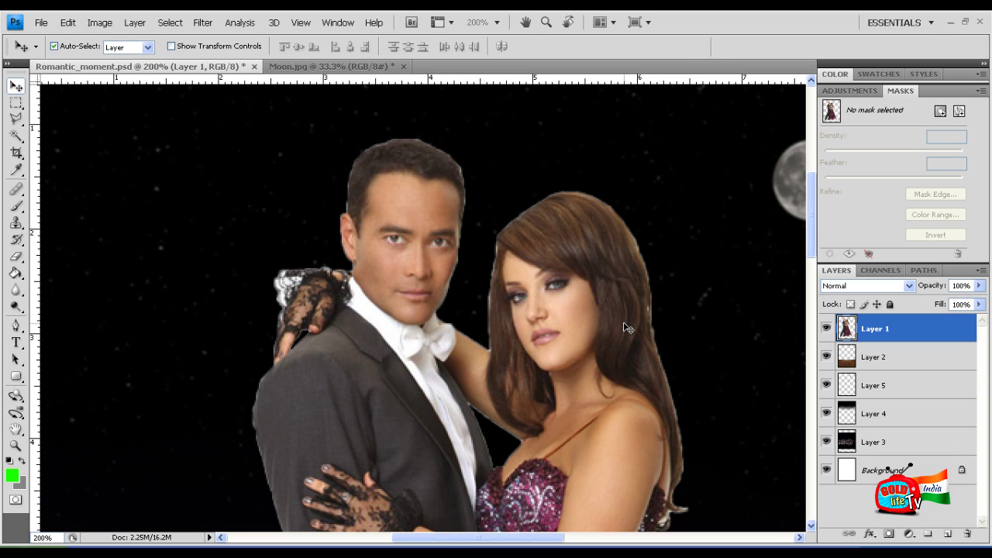
key(ctrl+minus)
key(ctrl+minus)
key(ctrl+plus)
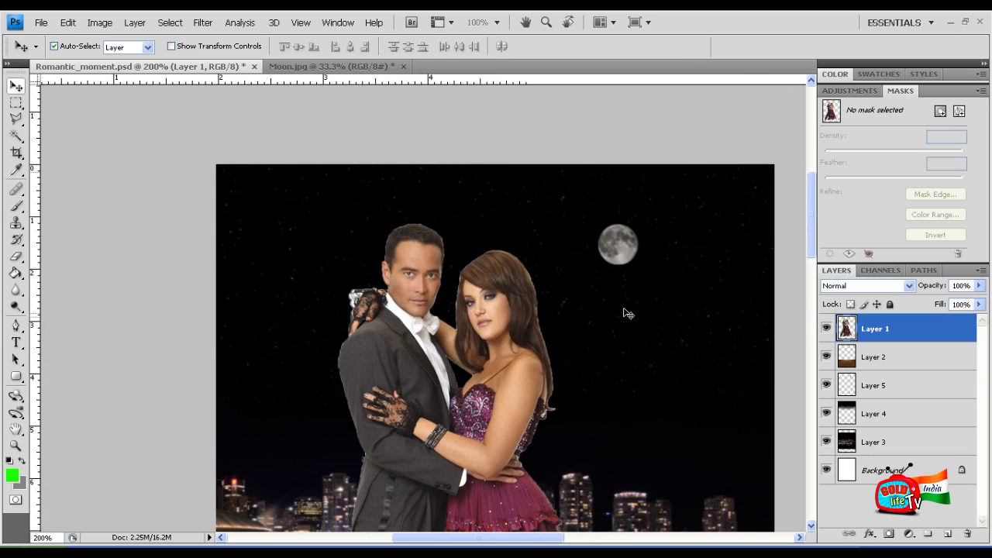
key(ctrl+plus)
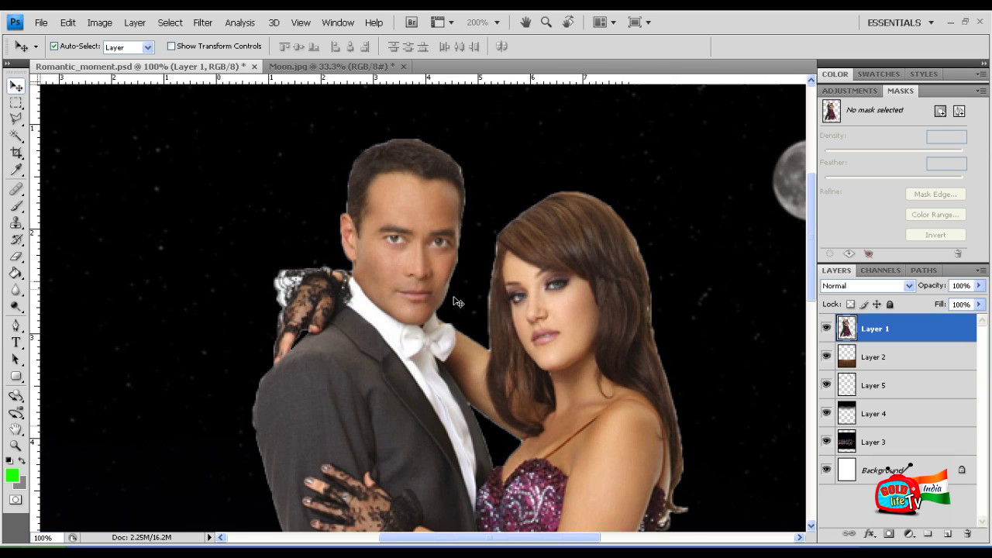
key(ctrl+minus)
key(ctrl+minus)
key(ctrl+plus)
key(ctrl+plus)
key(ctrl+minus)
key(ctrl+minus)
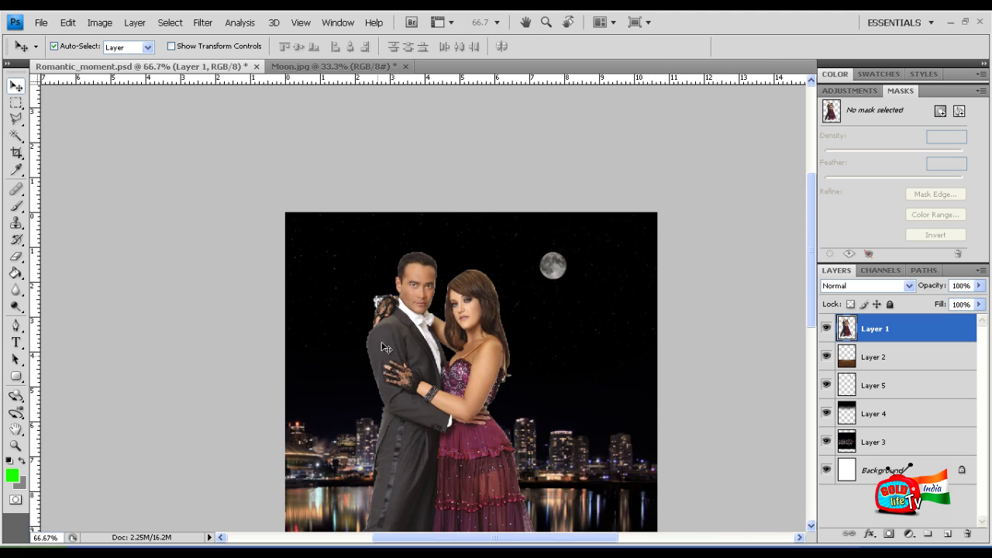
key(ctrl+plus)
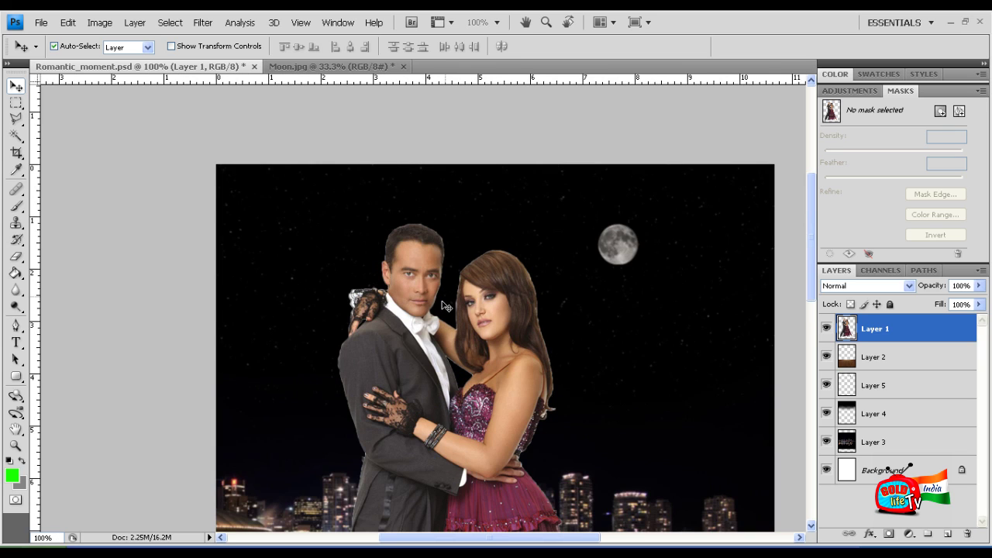
key(ctrl+plus)
key(ctrl+minus)
drag(811, 203, 762, 223)
Select the entire canvas
click(202, 22)
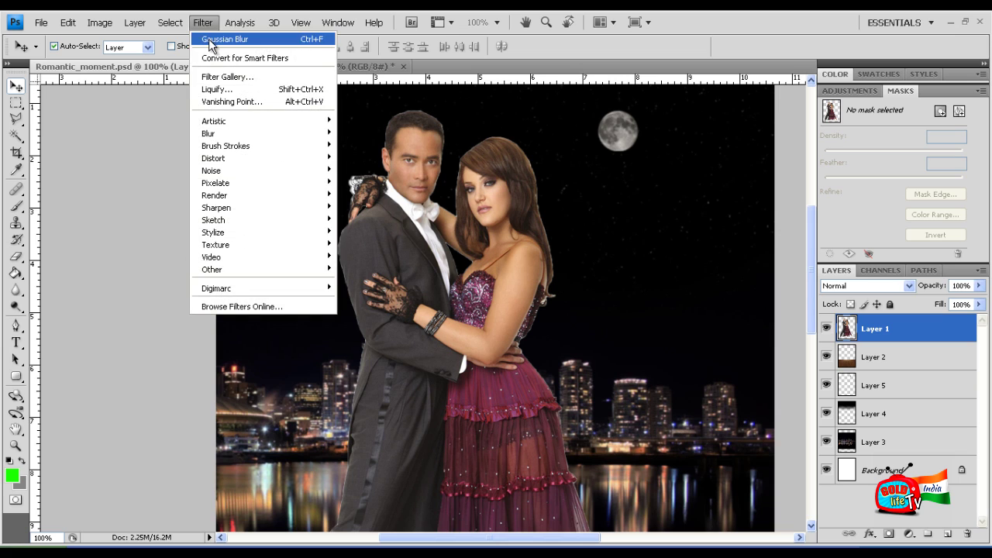
mouse_move(170, 22)
click(183, 40)
key(ctrl+minus)
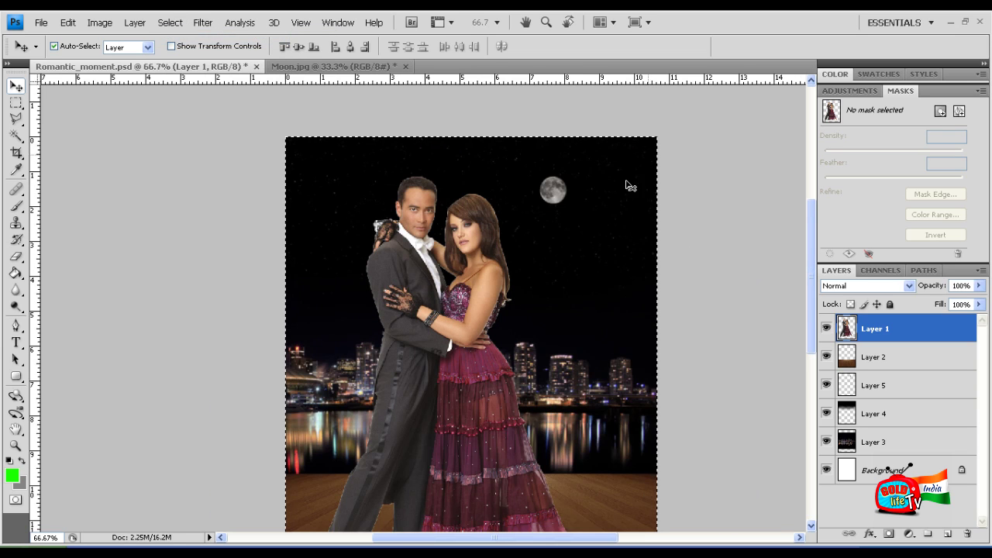
key(ctrl+plus)
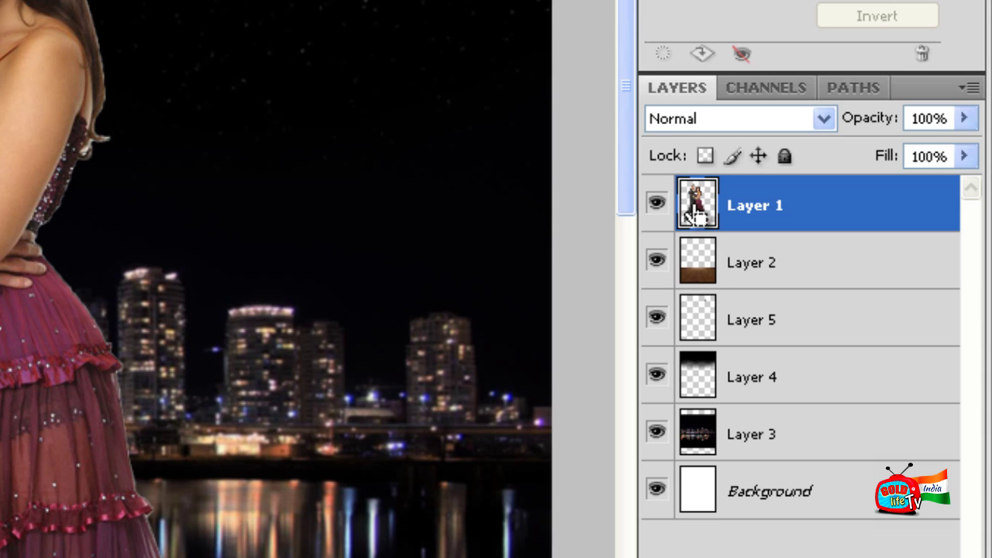
Load the outline of the couple layer (Layer 1) as a selection and activate the Polygonal Lasso tool
ctrl+click(693, 214)
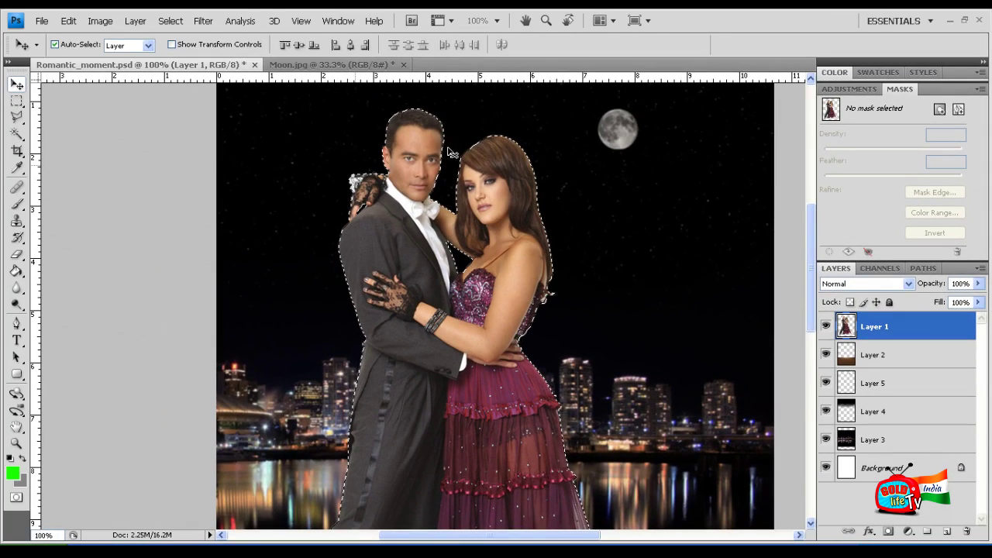
click(18, 116)
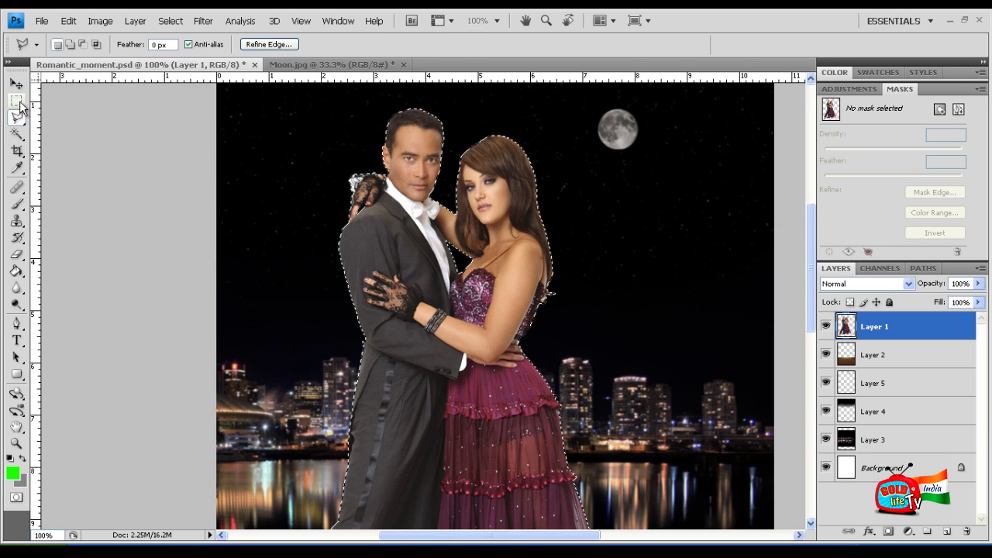
click(21, 104)
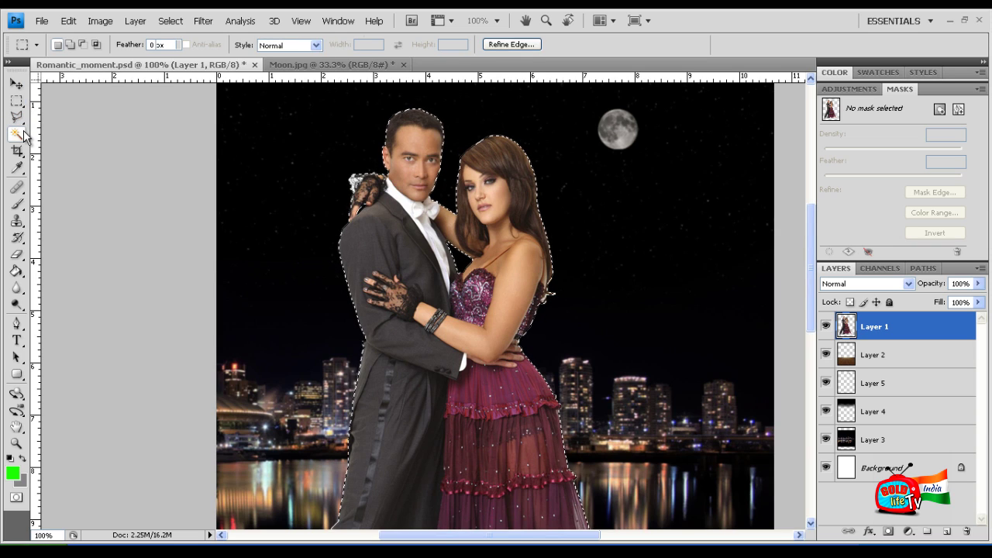
click(18, 130)
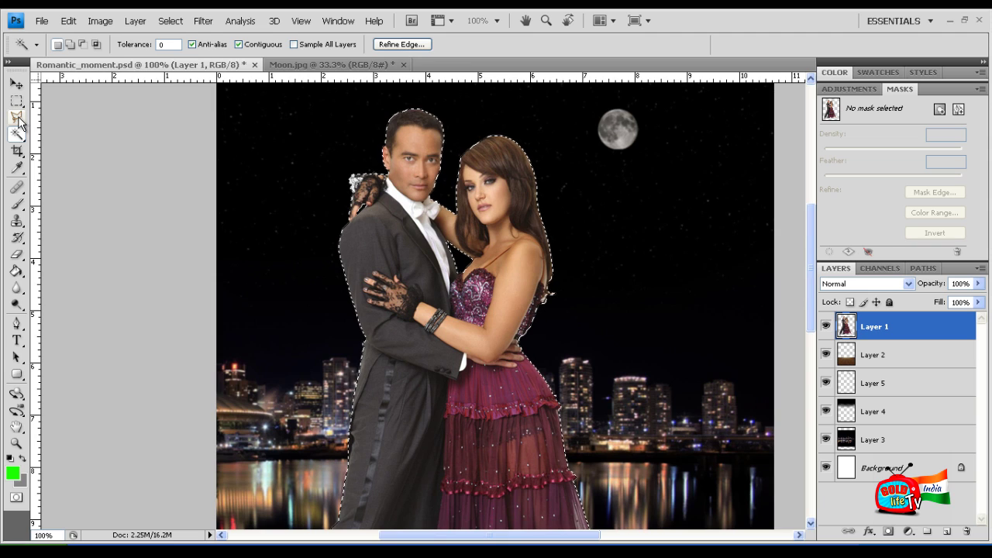
click(17, 101)
click(18, 117)
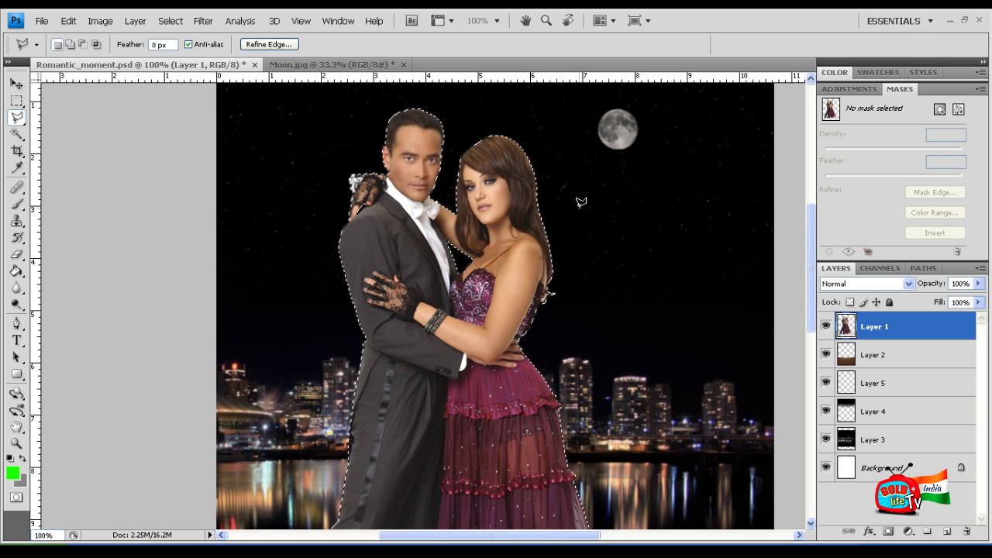
Open Refine Edge for the couple's selection and preview the cut-out on black at 200% magnification
click(281, 47)
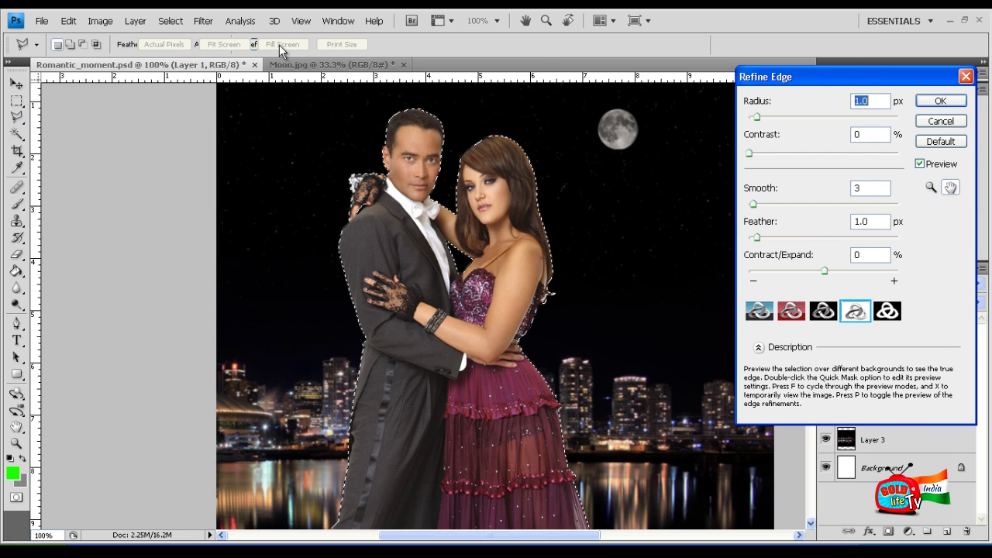
drag(790, 82, 662, 89)
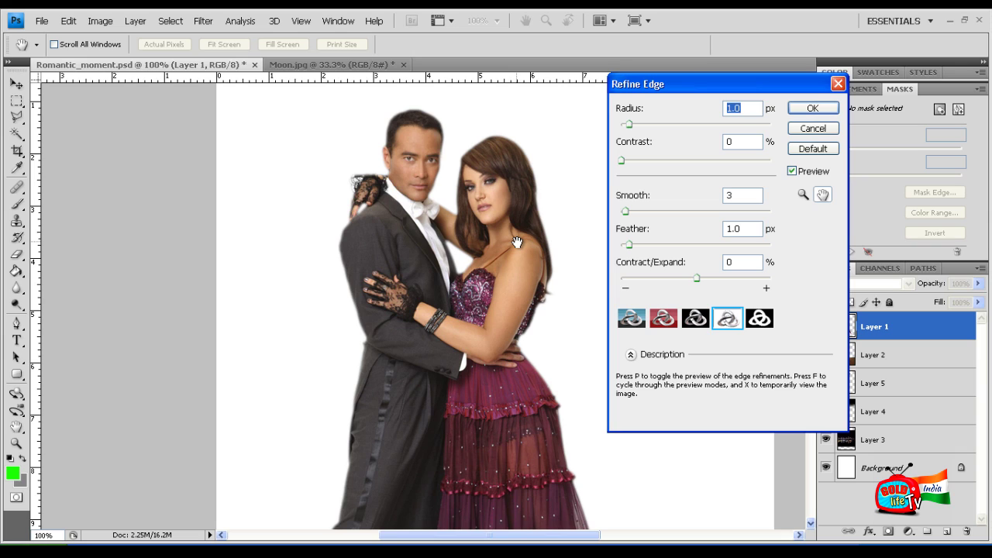
click(748, 318)
click(695, 319)
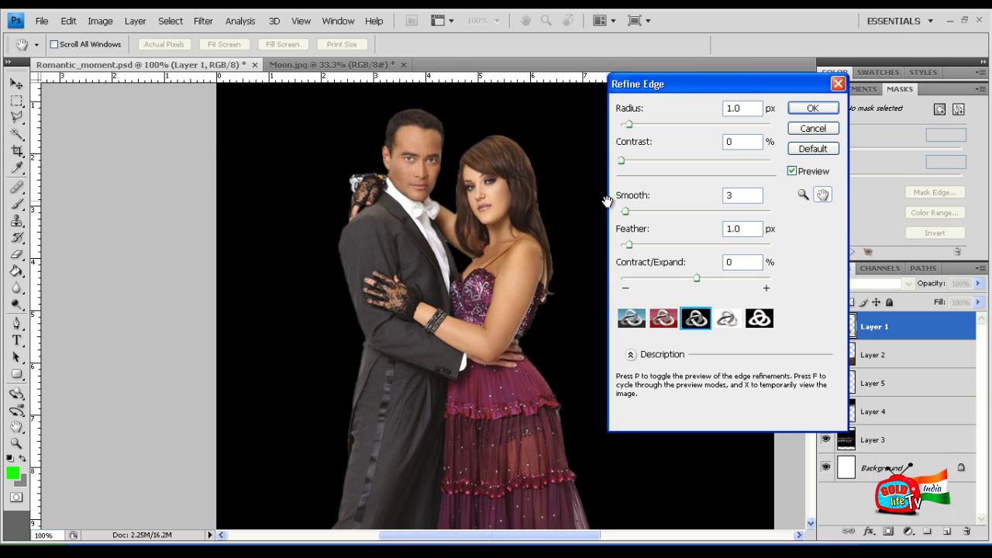
click(571, 211)
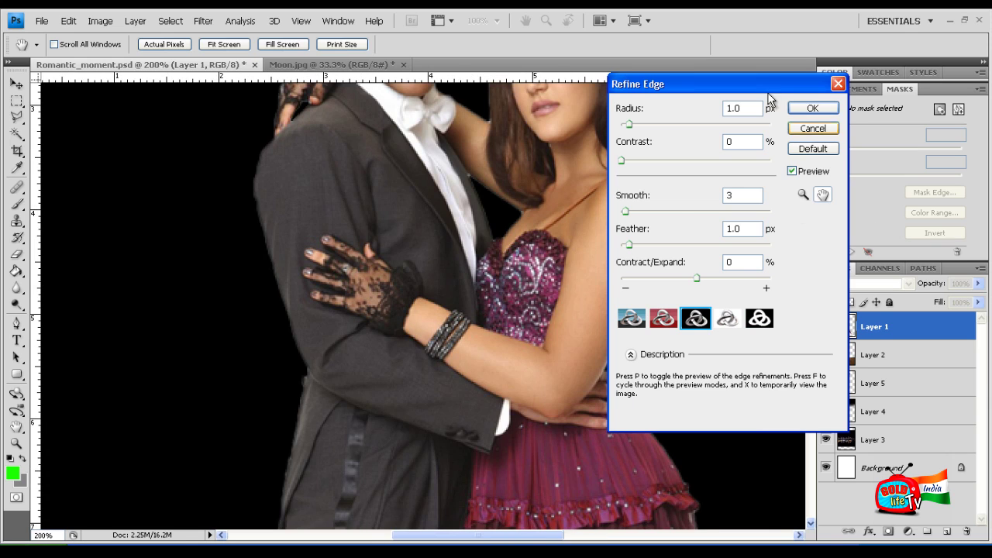
drag(822, 83, 860, 86)
Set Feather, Smooth and Radius to 0 in Refine Edge for the couple's selection
double_click(745, 229)
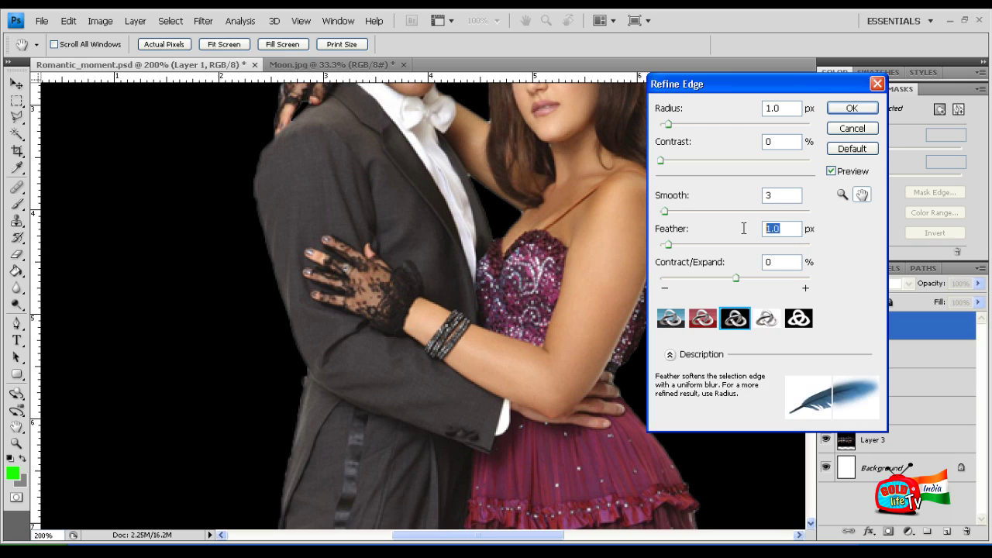
text(0)
double_click(793, 197)
text(0)
double_click(782, 108)
text(0)
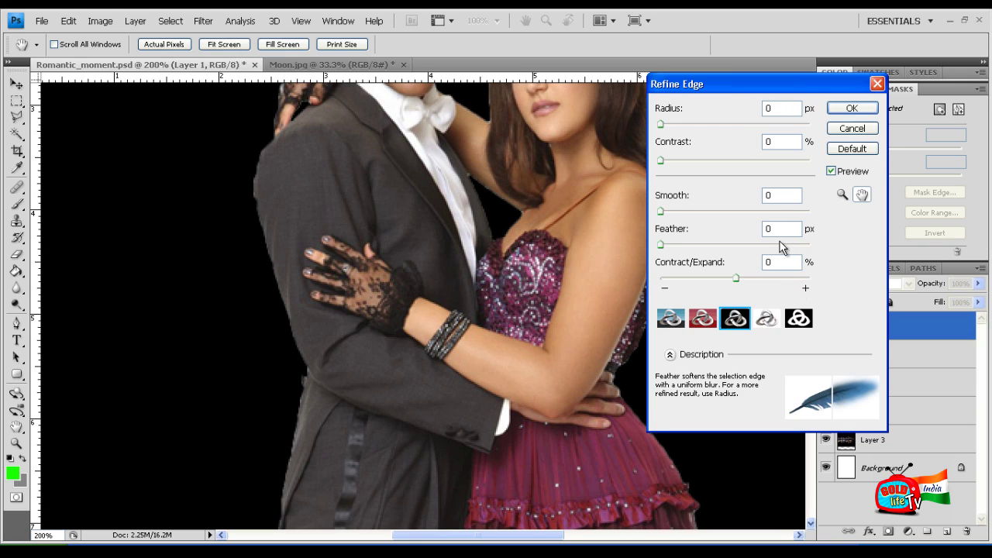
Try a Radius of 0.3 px on the couple's selection edge and reset it to 0
key(ctrl+minus)
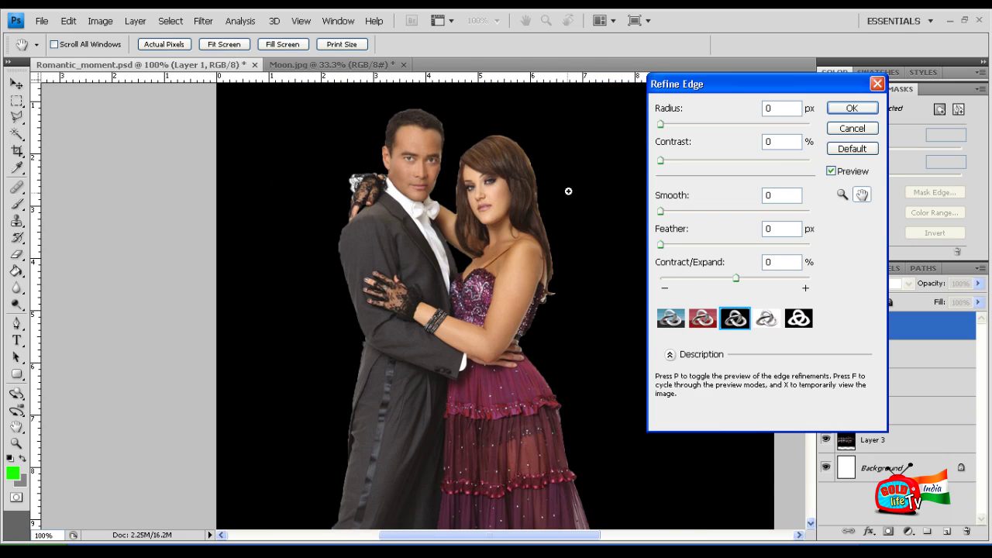
key(ctrl+plus)
key(Up)
key(Up)
key(Up)
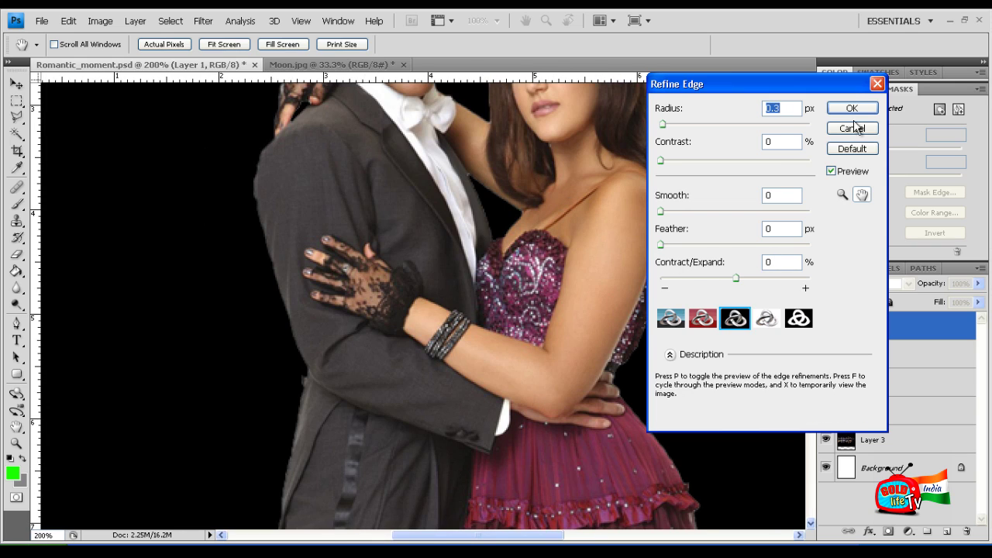
text(0)
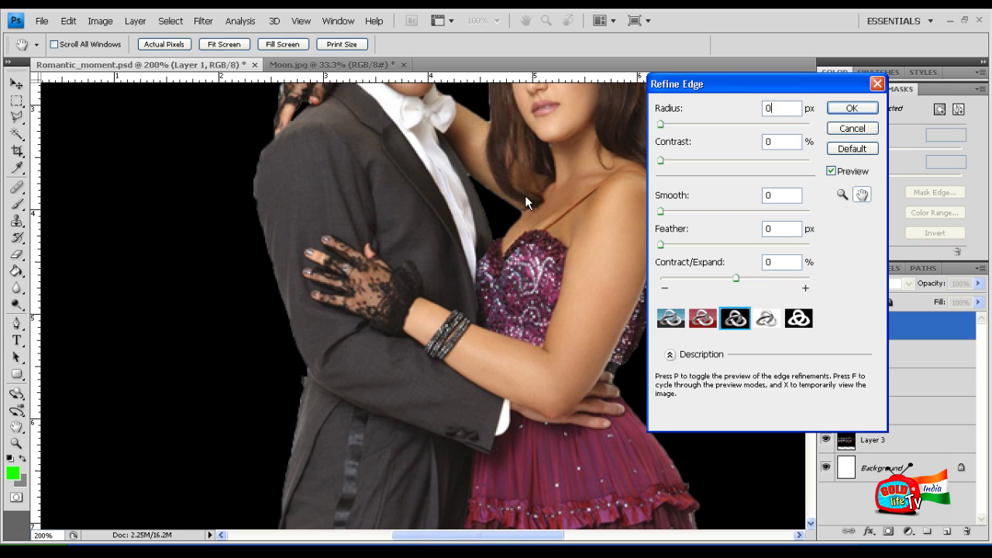
Set Contract/Expand to +100% for the couple's selection and compare the edge at 100% and 200% magnification
key(ctrl+minus)
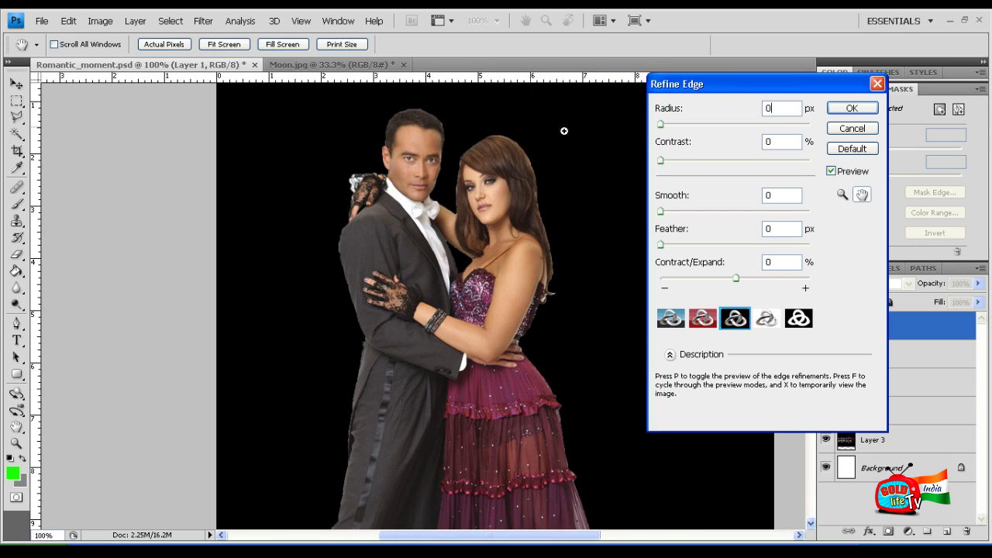
key(ctrl+plus)
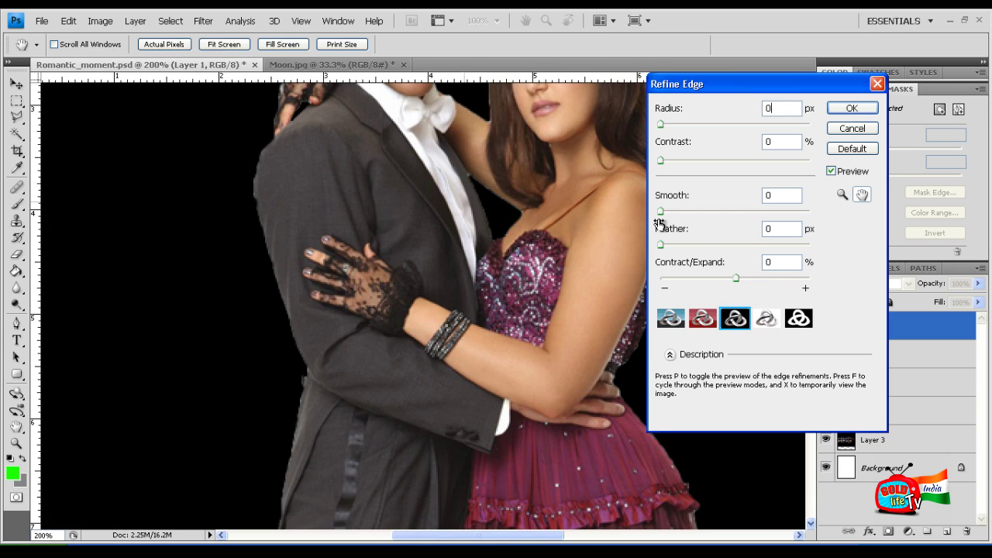
click(736, 279)
drag(738, 277, 783, 279)
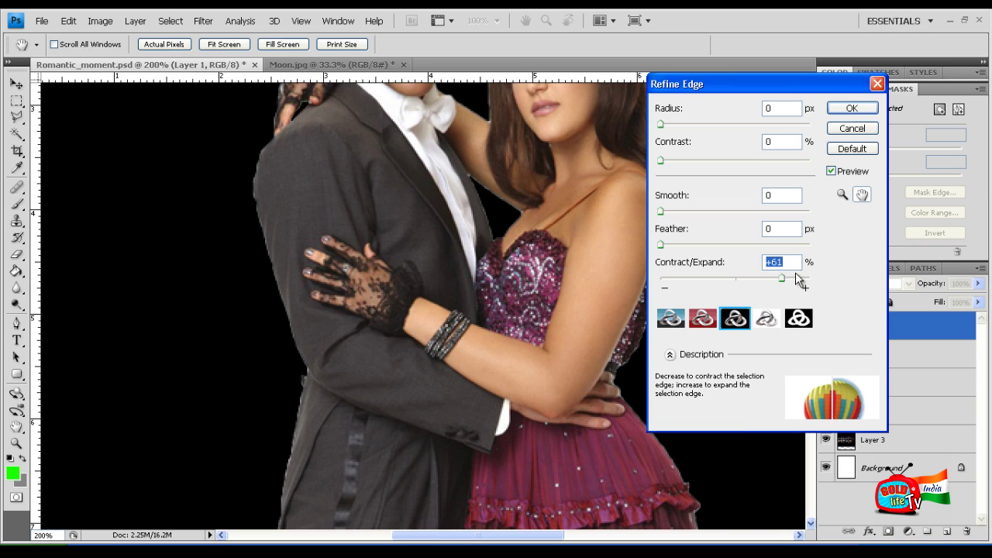
drag(782, 278, 823, 278)
key(ctrl+minus)
key(ctrl+minus)
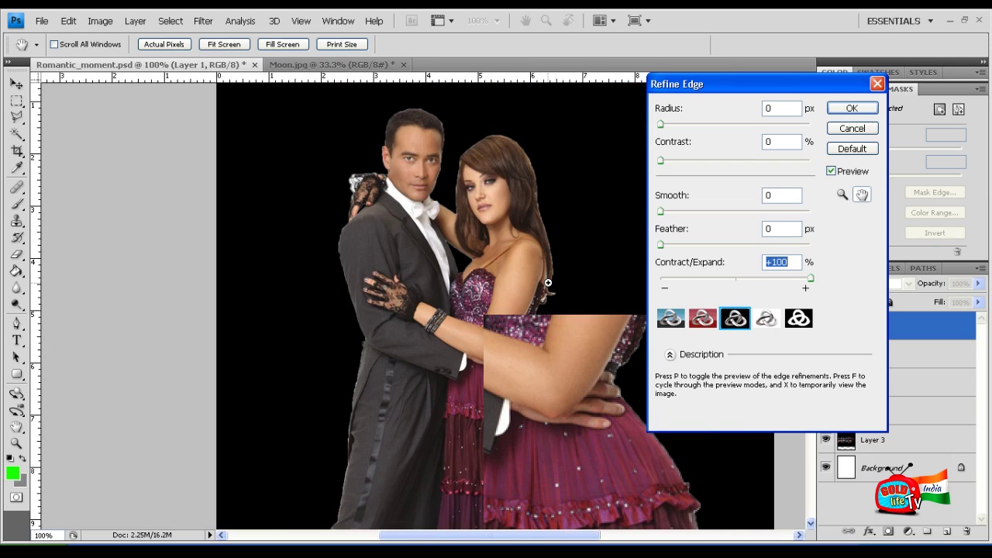
key(ctrl+plus)
key(ctrl+plus)
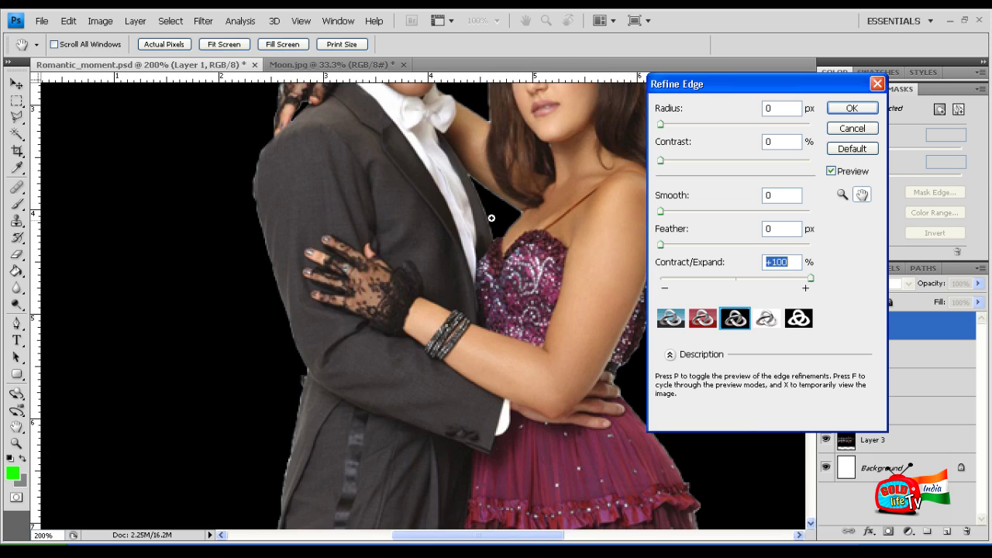
Examine the expanded cut-out edge around the couple on black, alternating between 100% and 200% magnification
key(ctrl+minus)
key(ctrl+plus)
key(ctrl+minus)
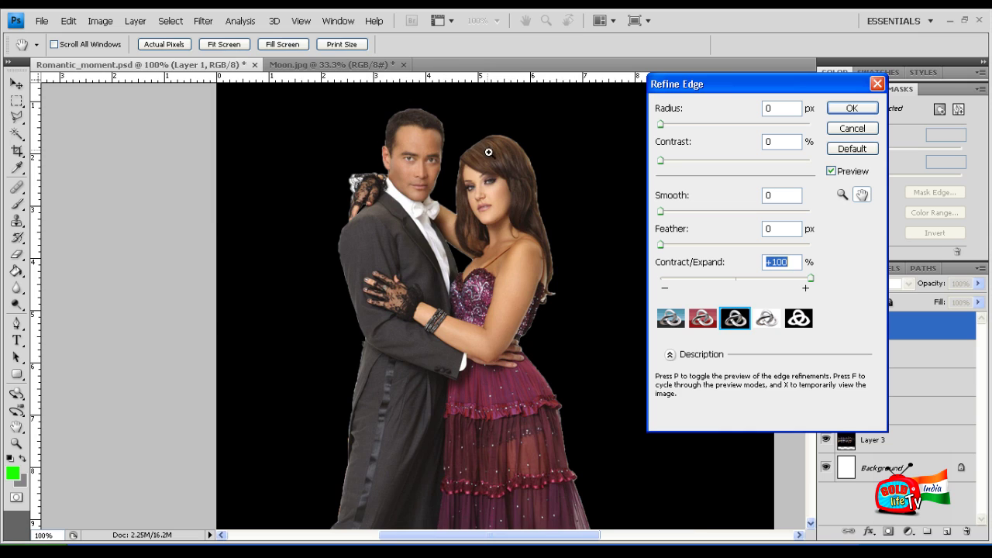
key(ctrl+plus)
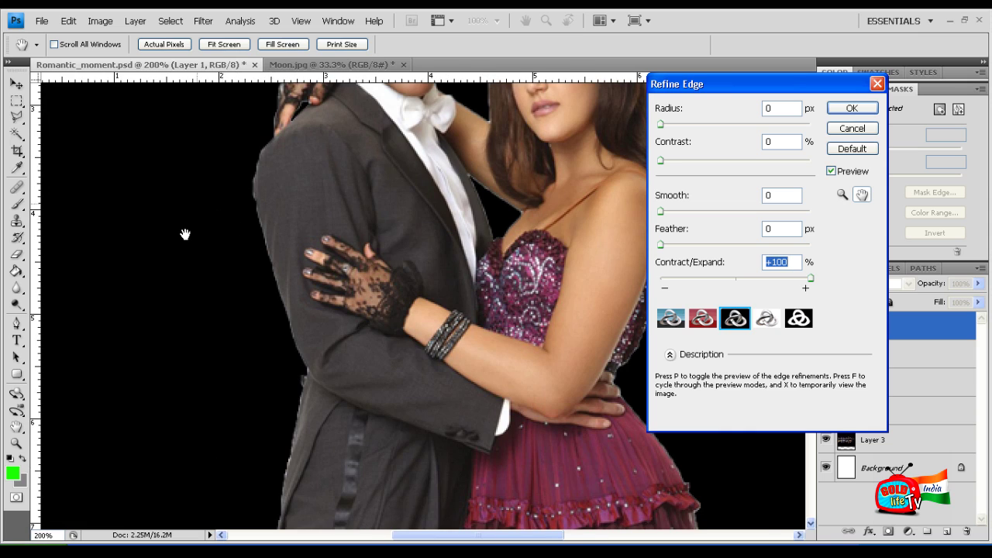
key(ctrl+minus)
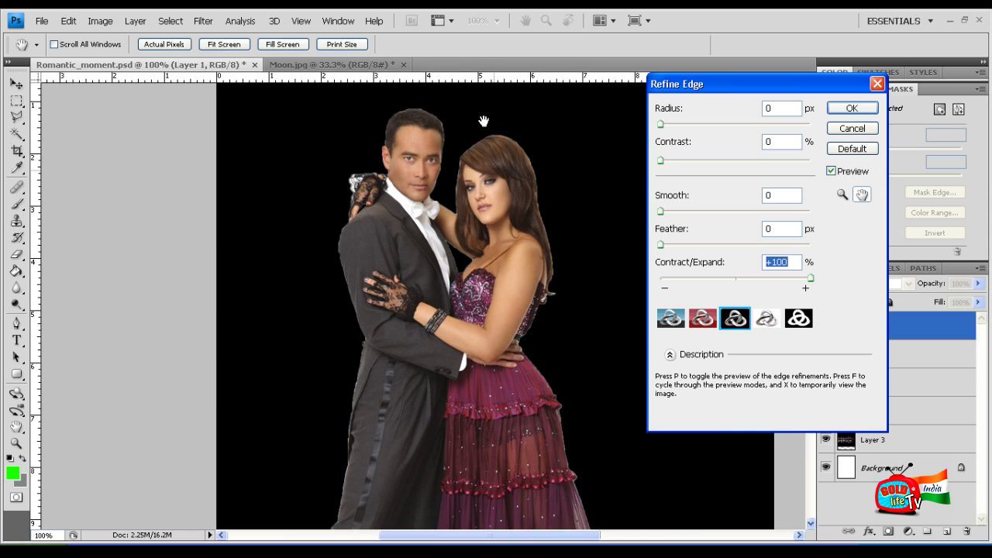
key(ctrl+plus)
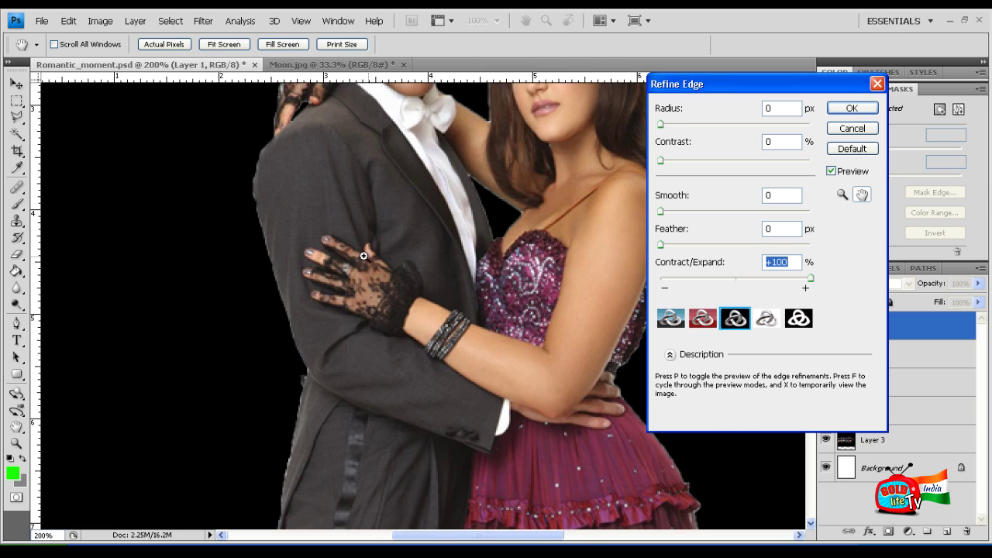
key(ctrl+minus)
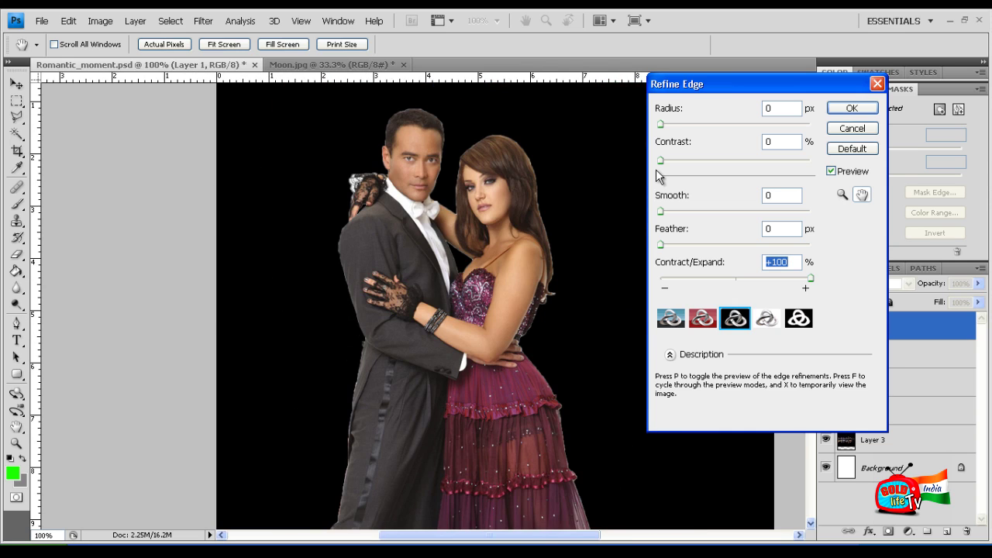
key(ctrl+plus)
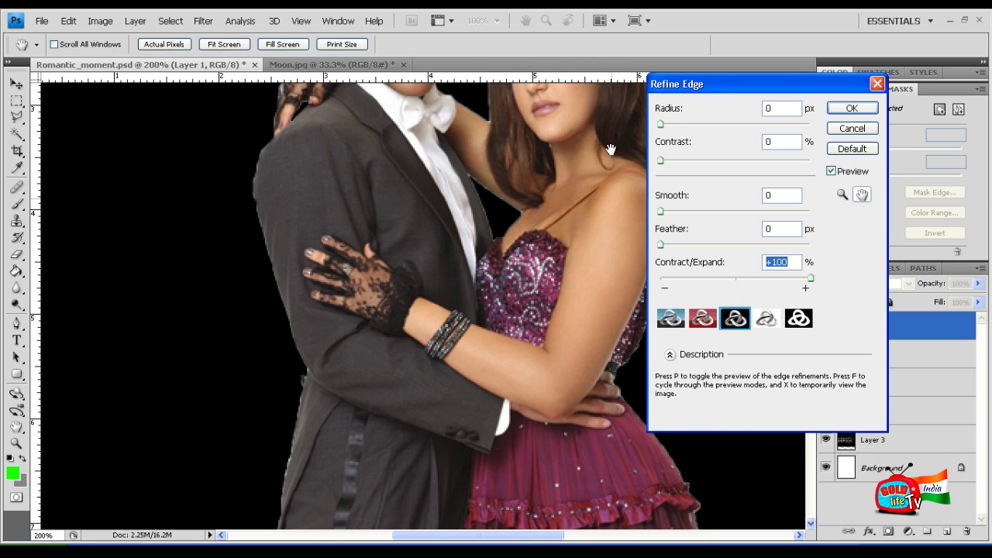
Preview the couple's refined selection in the Standard, Quick Mask, On Black and On White modes, ending on black
click(676, 324)
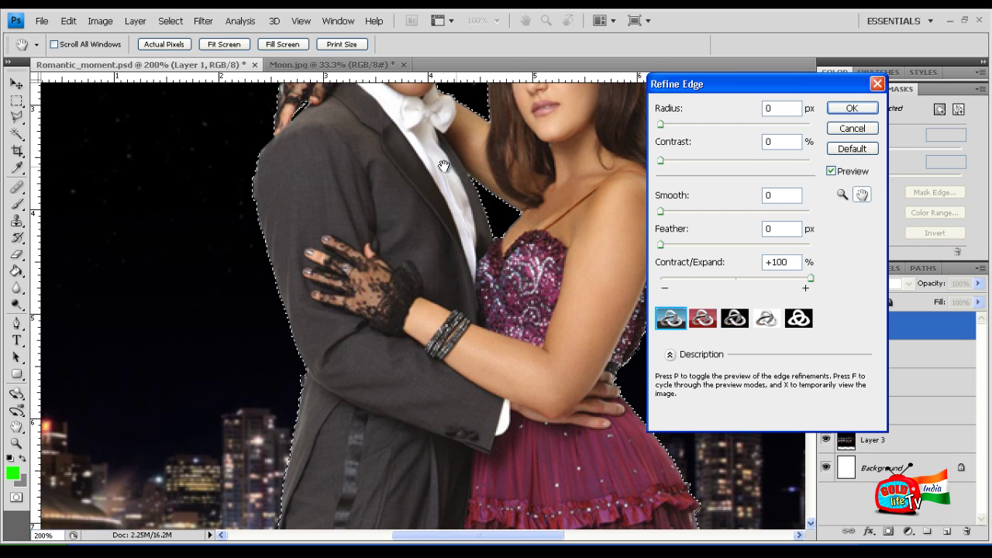
click(709, 323)
key(ctrl+minus)
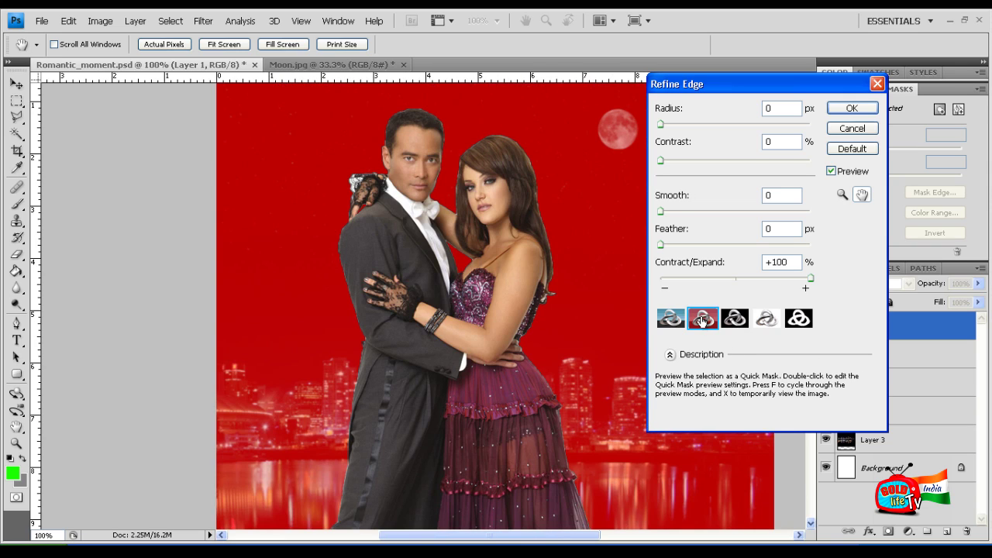
click(729, 321)
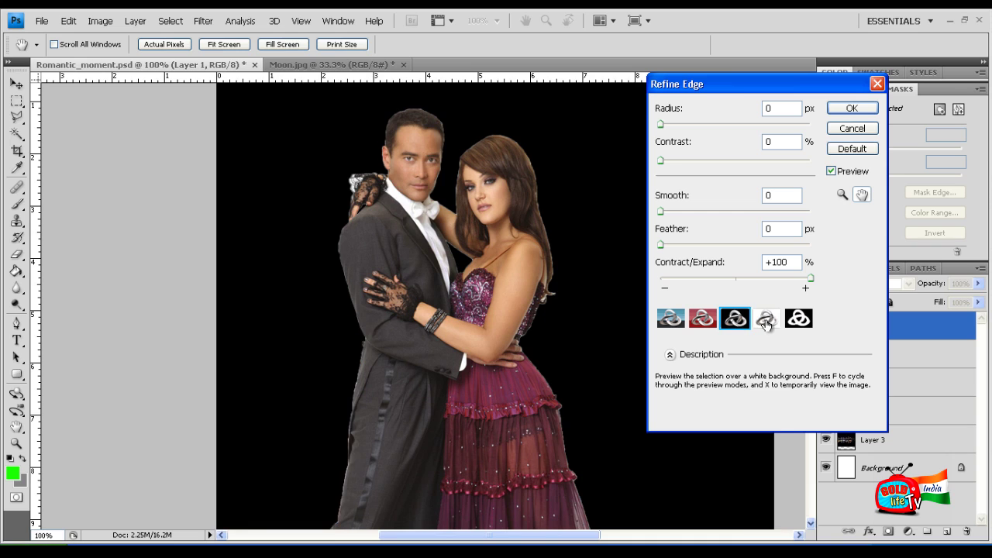
click(766, 323)
click(742, 324)
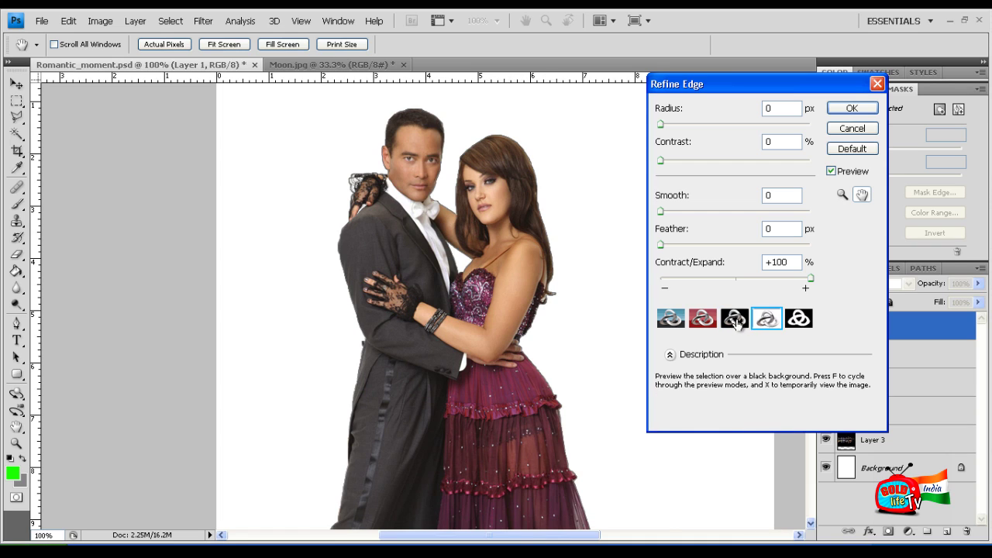
Set Contract/Expand to -100% for the couple's selection while viewing both heads on black at 200% magnification
key(ctrl+plus)
drag(714, 83, 744, 77)
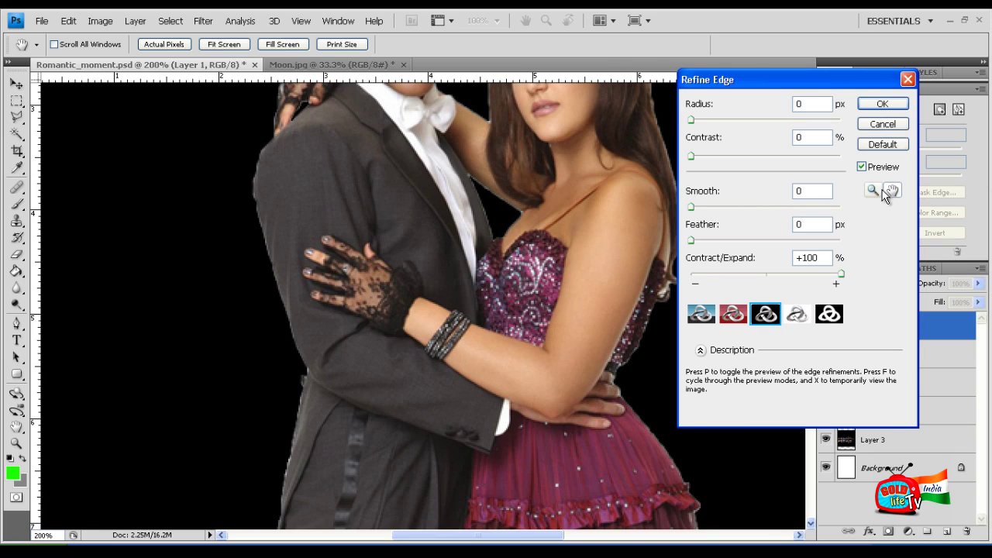
drag(463, 308, 453, 318)
drag(450, 330, 470, 319)
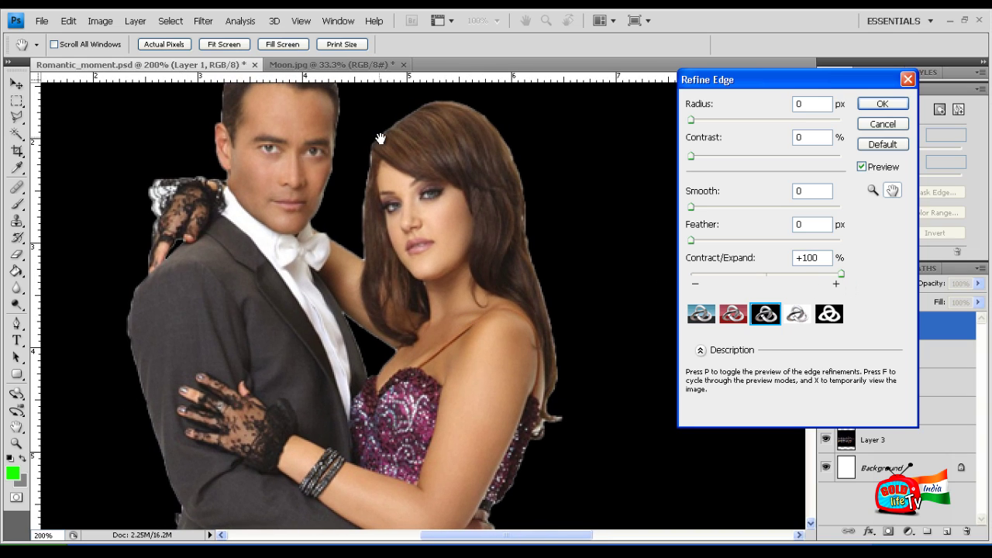
drag(380, 138, 396, 170)
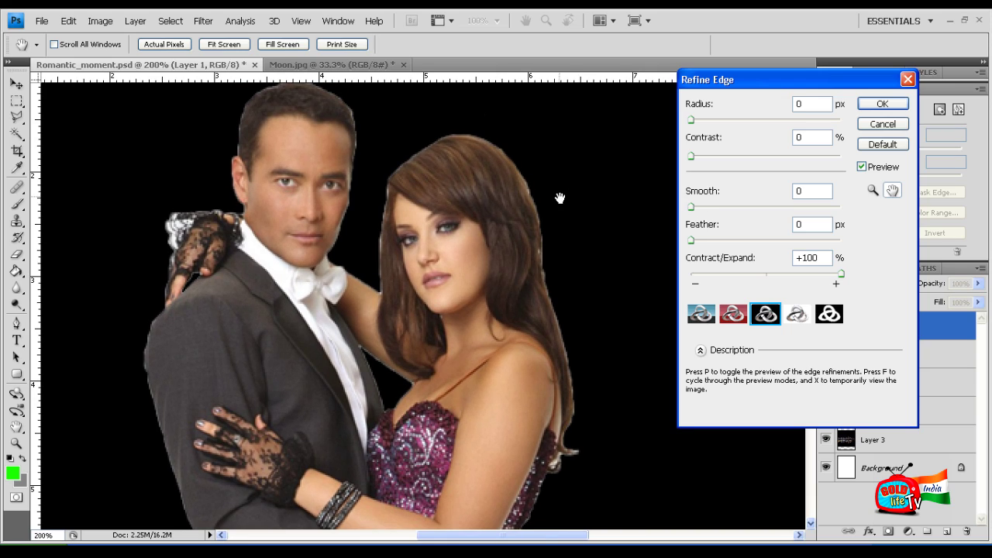
drag(821, 258, 779, 259)
text(0)
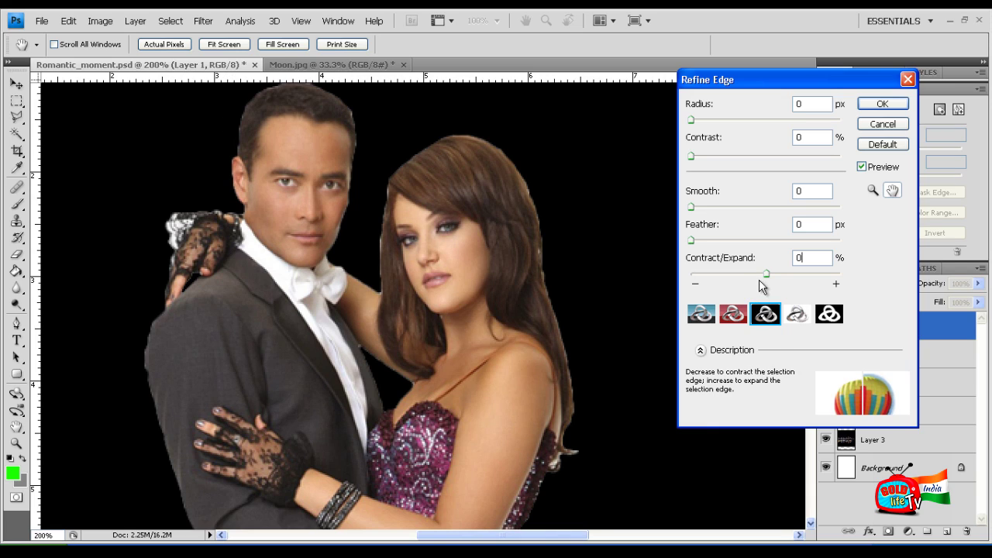
drag(767, 281, 671, 276)
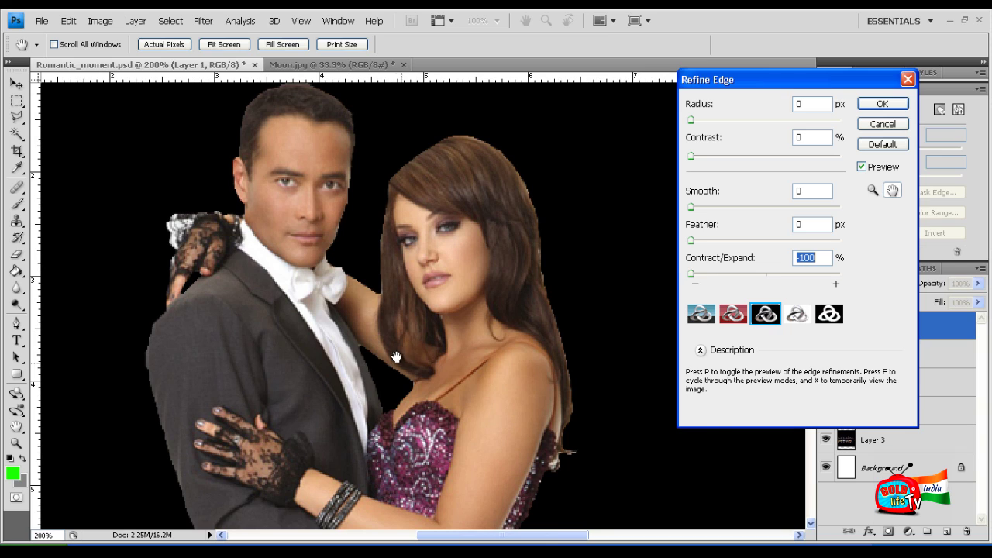
drag(691, 274, 647, 263)
Try Smooth values of 7, 13 and 14 on the couple's selection edge
drag(692, 206, 700, 207)
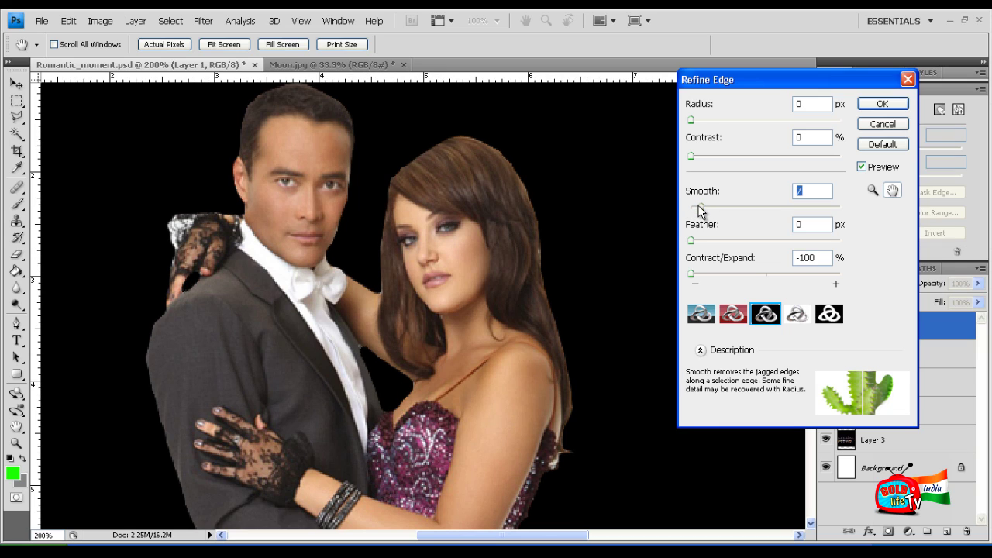
drag(710, 208, 710, 239)
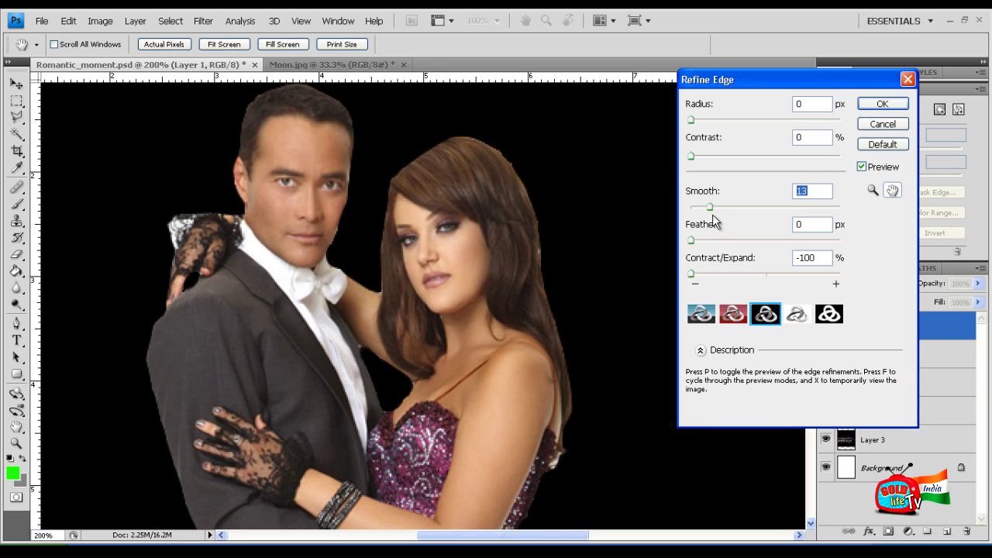
drag(709, 206, 696, 209)
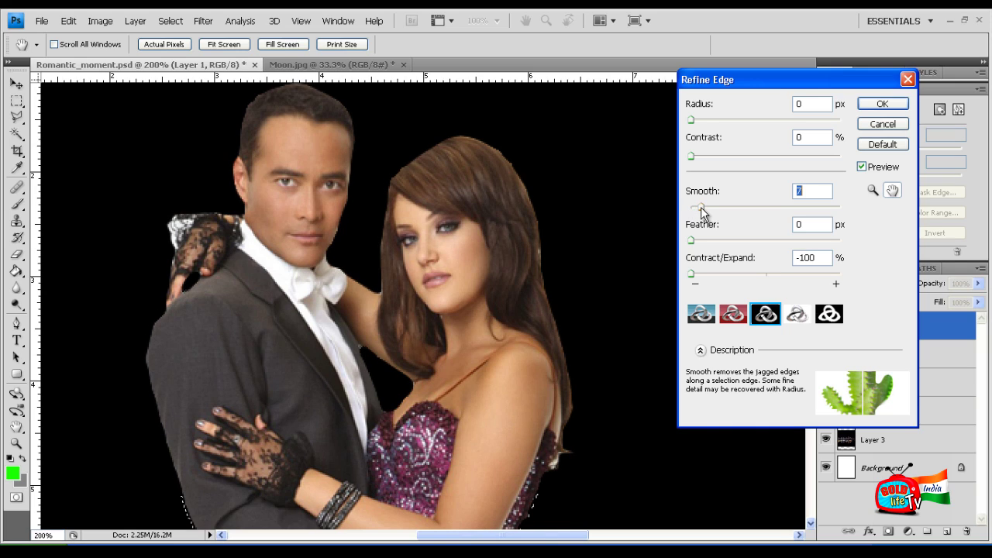
drag(705, 207, 712, 211)
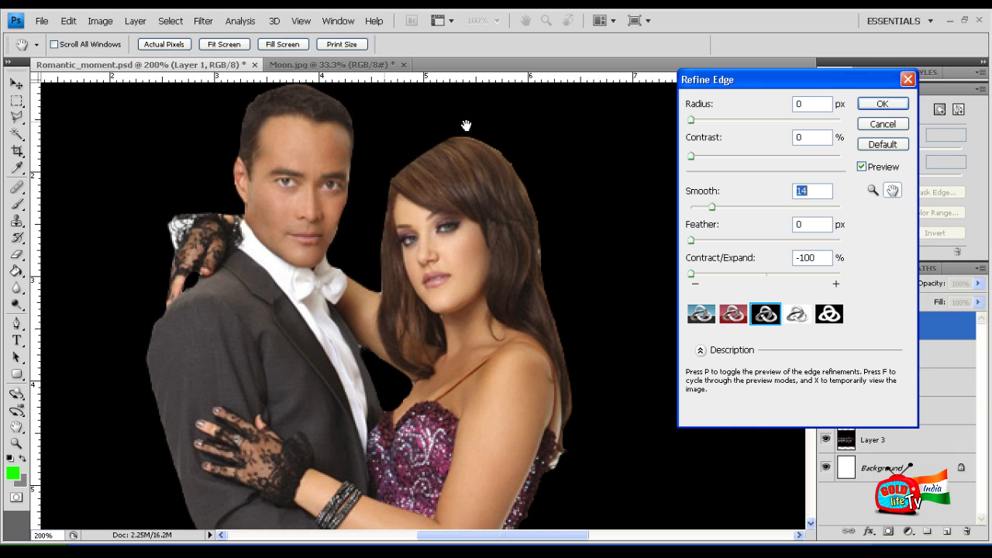
Try Contrast at 91% and Smooth at 100 on the selection edge, and reset both to 0
click(705, 158)
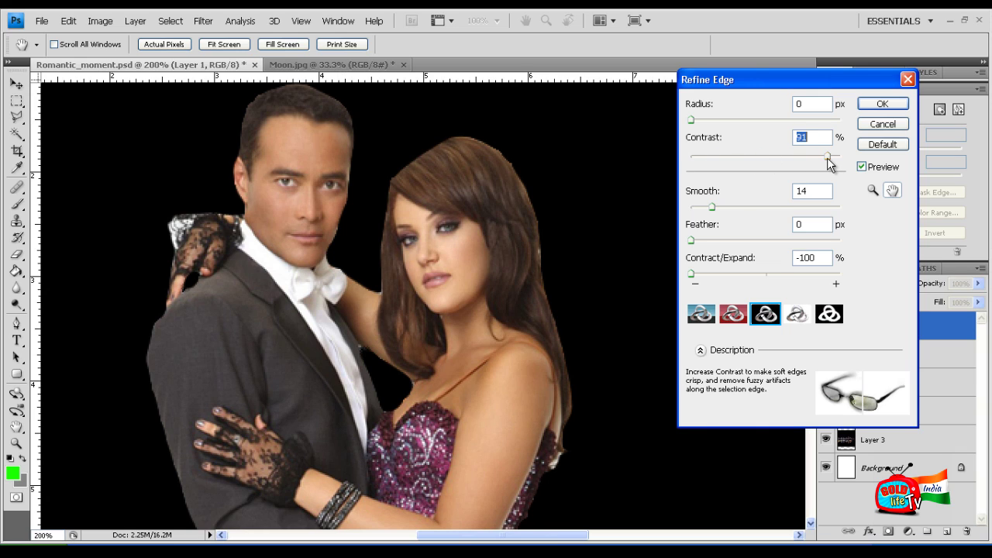
drag(782, 155, 702, 155)
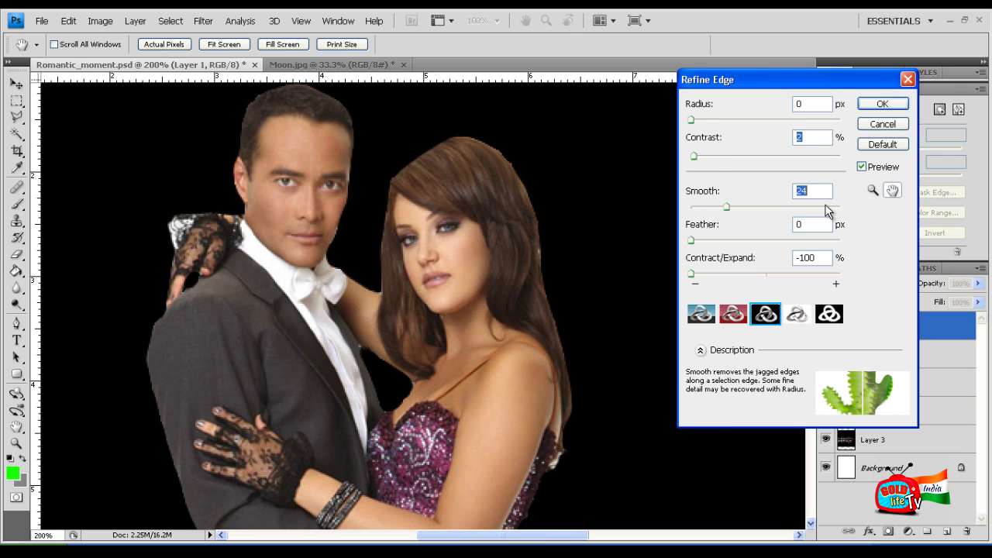
drag(803, 204, 854, 207)
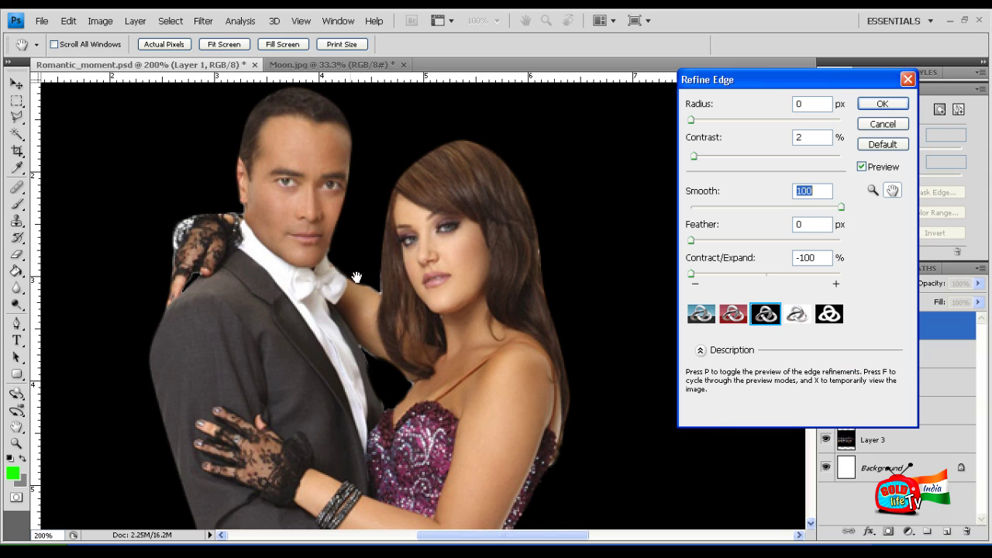
drag(758, 206, 690, 206)
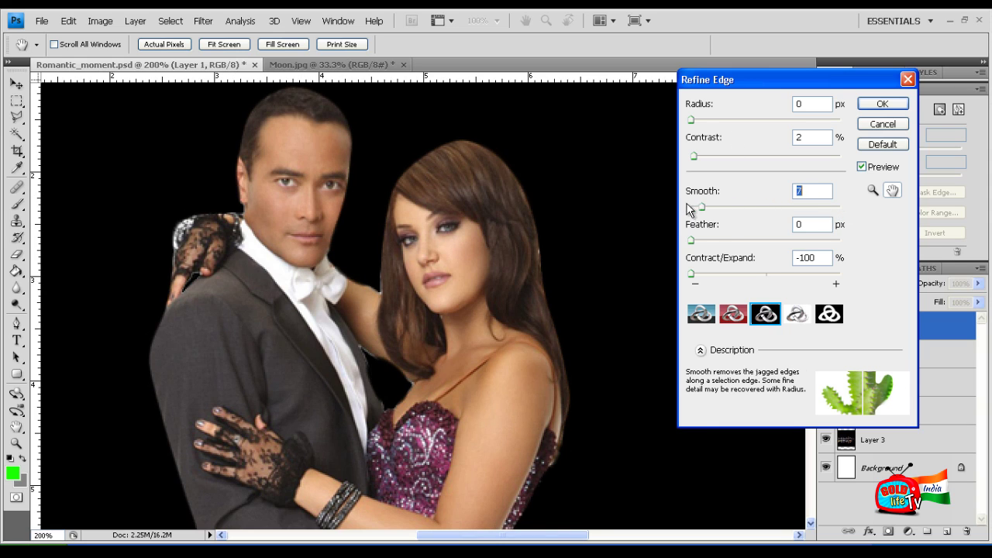
mouse_move(693, 156)
mouse_down()
mouse_move(830, 166)
mouse_move(689, 160)
mouse_up()
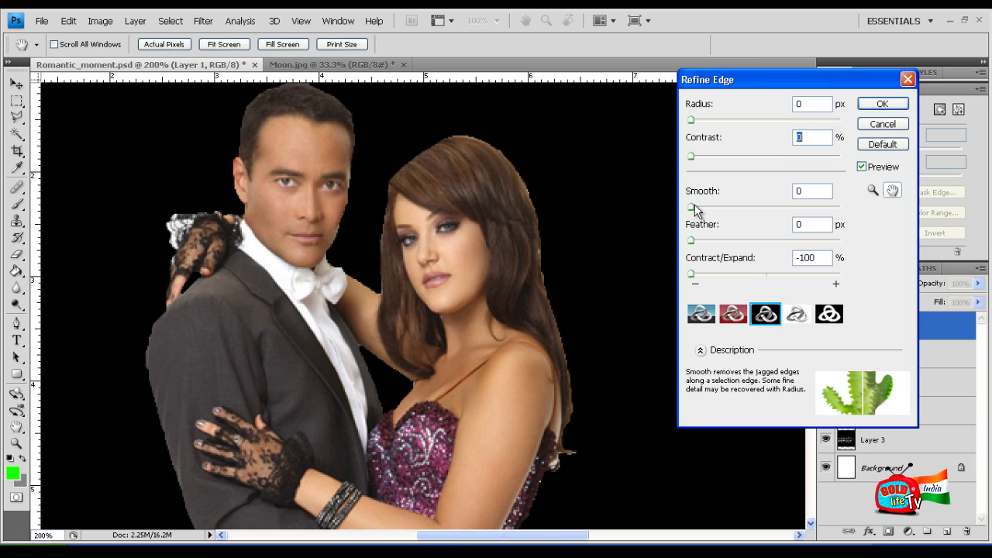
Try Smooth at 19 with Feather values of 1.0 and 2.9 px, and reset Feather to 0
drag(690, 206, 717, 210)
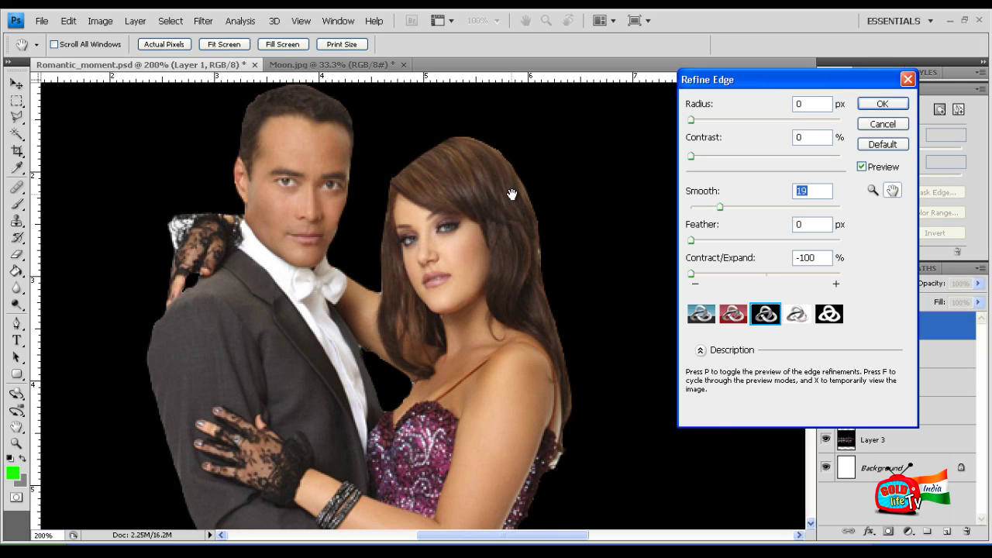
mouse_move(711, 238)
mouse_down()
mouse_move(775, 241)
mouse_move(704, 238)
mouse_up()
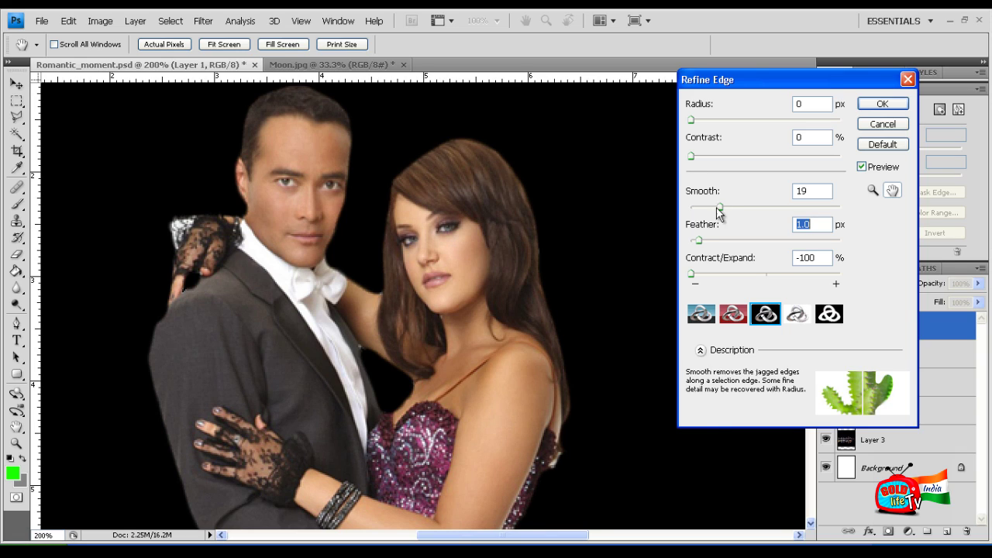
drag(698, 241, 689, 240)
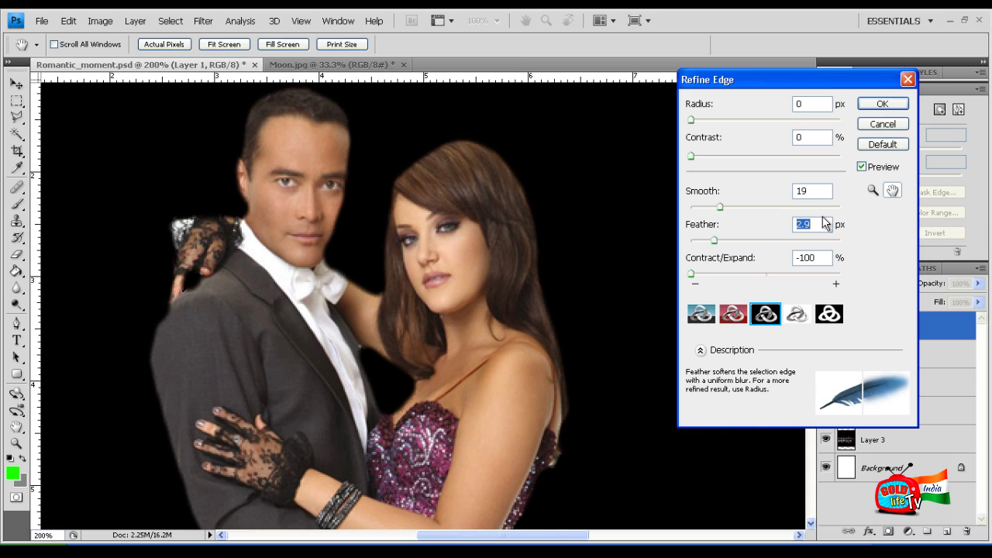
key(Up)
key(Up)
key(Up)
key(Up)
key(Up)
drag(732, 242, 691, 244)
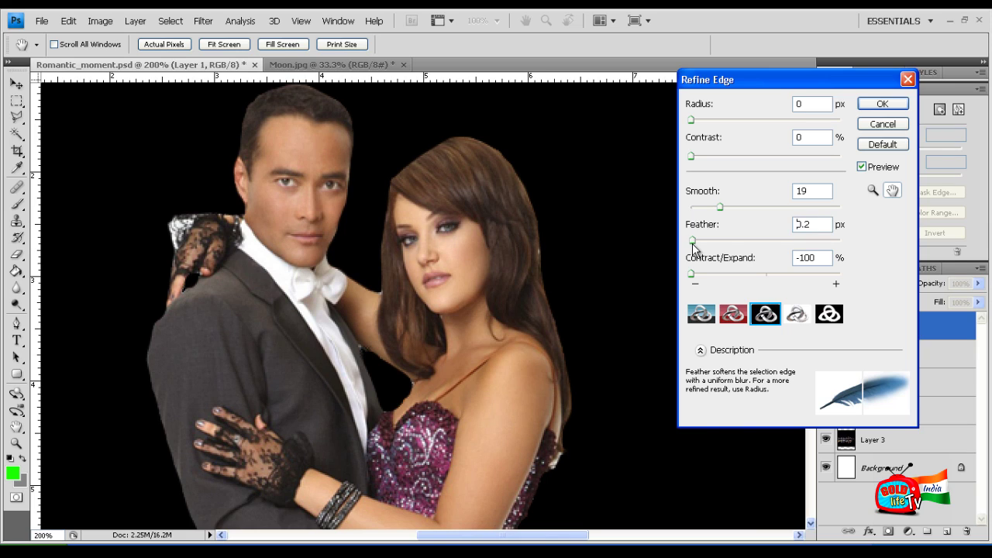
mouse_move(691, 241)
mouse_down()
mouse_move(681, 240)
mouse_move(689, 240)
mouse_up()
Set Smooth to 12 and apply the Refine Edge settings to the couple's selection
mouse_move(720, 207)
mouse_down()
mouse_move(690, 207)
mouse_move(711, 213)
mouse_up()
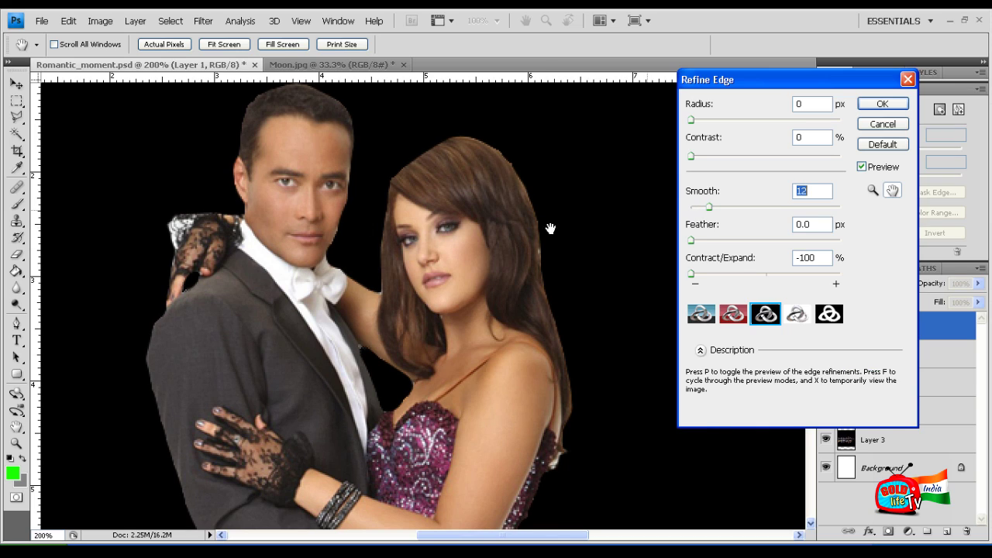
key(ctrl+minus)
key(ctrl+minus)
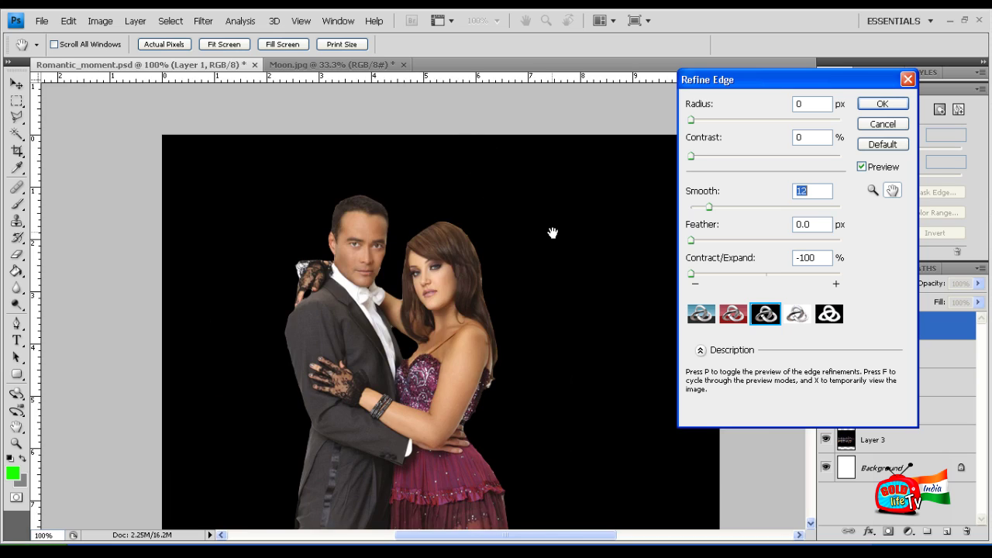
click(879, 103)
Invert the couple's selection, delete the leftover fringe outside them on Layer 1, and deselect
key(ctrl+plus)
key(ctrl+plus)
key(ctrl+plus)
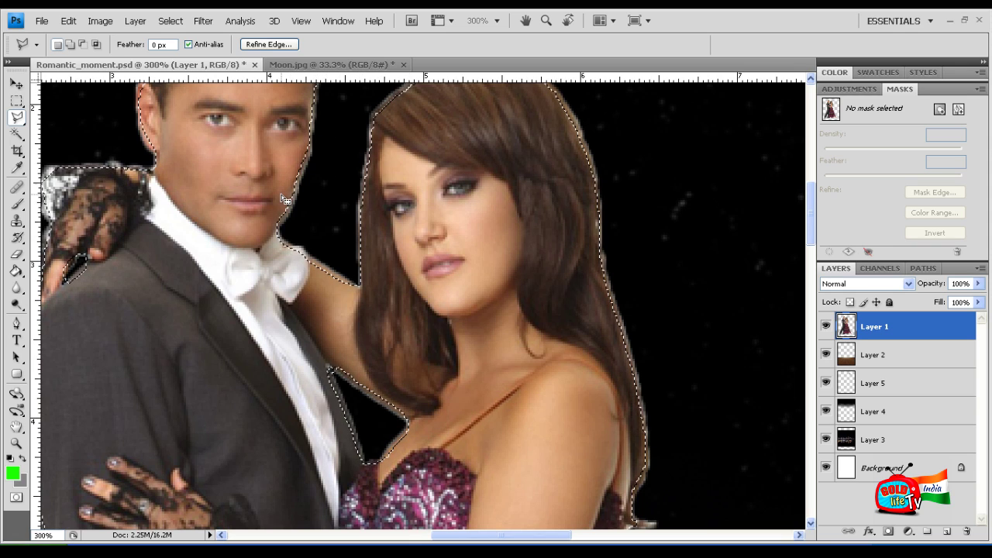
key(ctrl+minus)
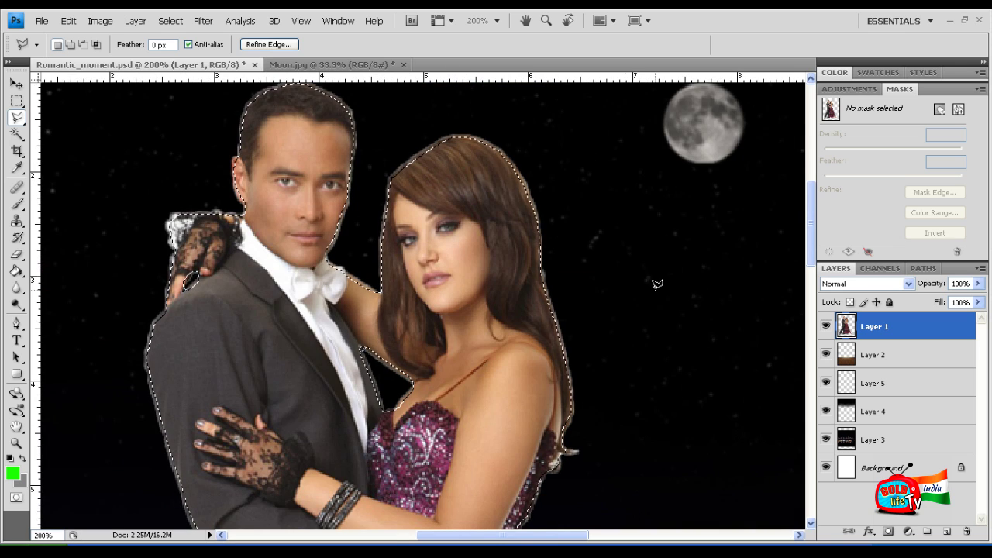
click(184, 23)
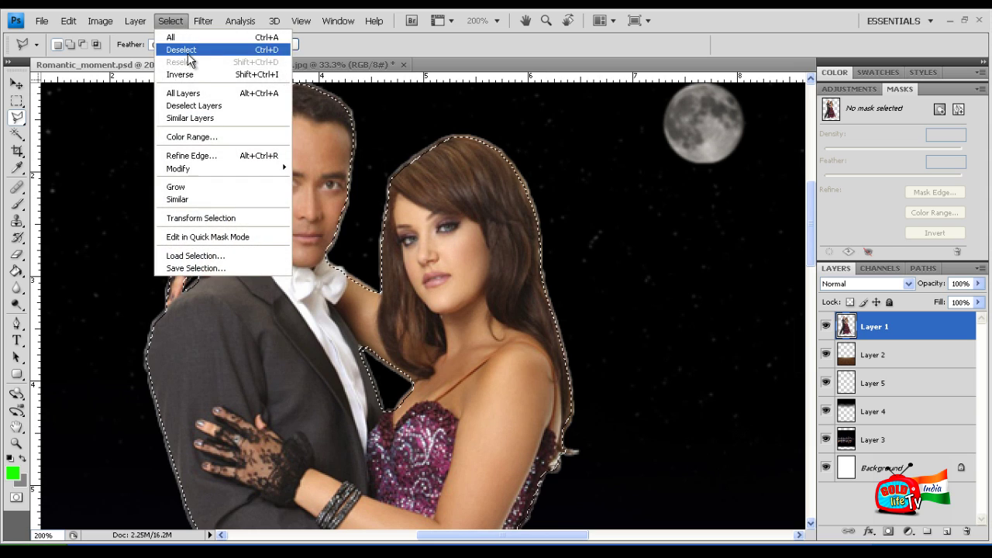
click(180, 74)
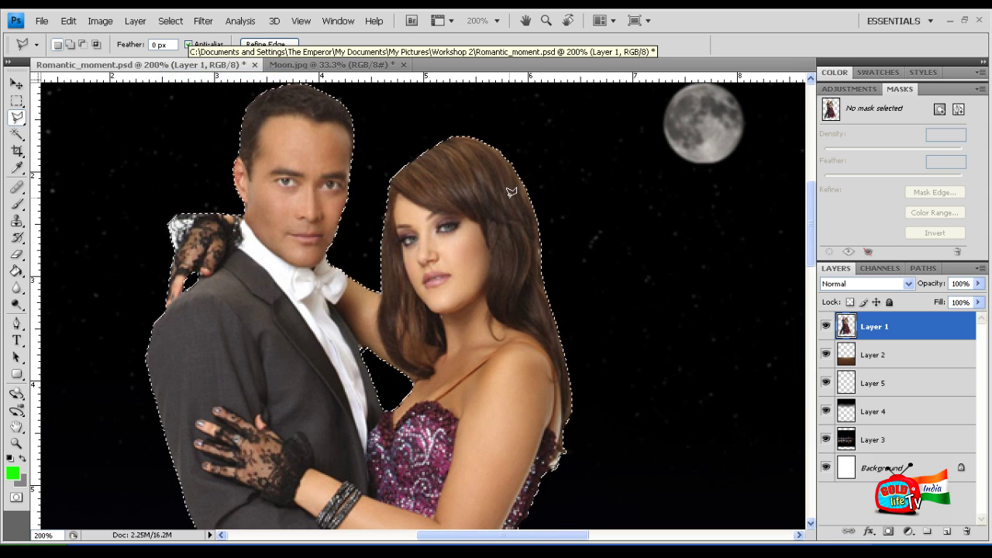
key(ctrl+d)
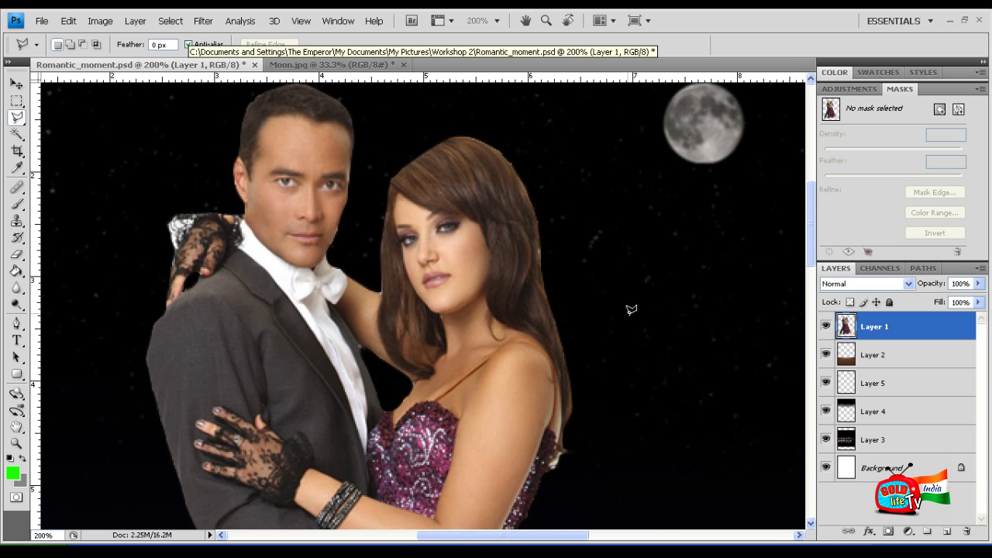
Undo the deselection on Layer 1 and invert the restored selection to select the couple
key(ctrl+minus)
key(ctrl+minus)
key(ctrl+minus)
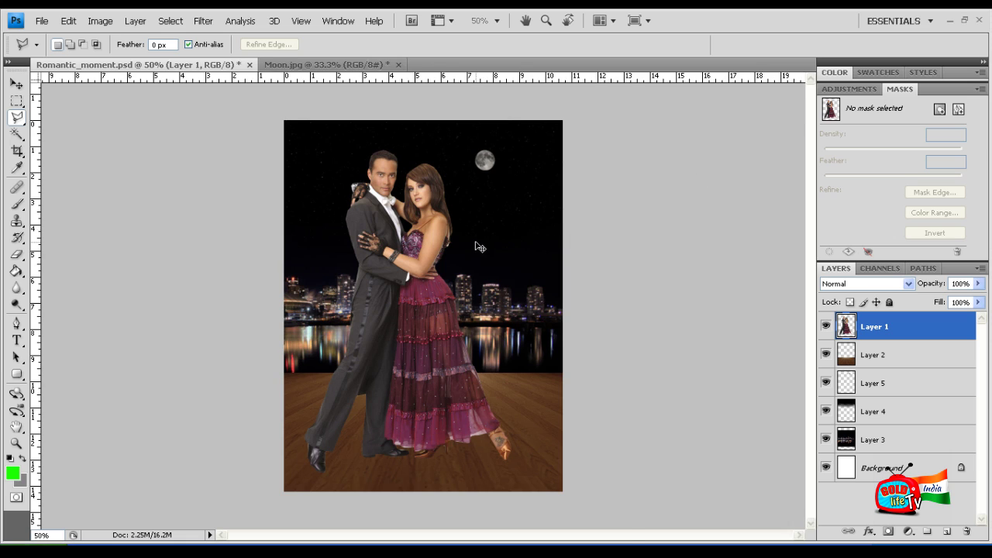
key(ctrl+plus)
key(ctrl+z)
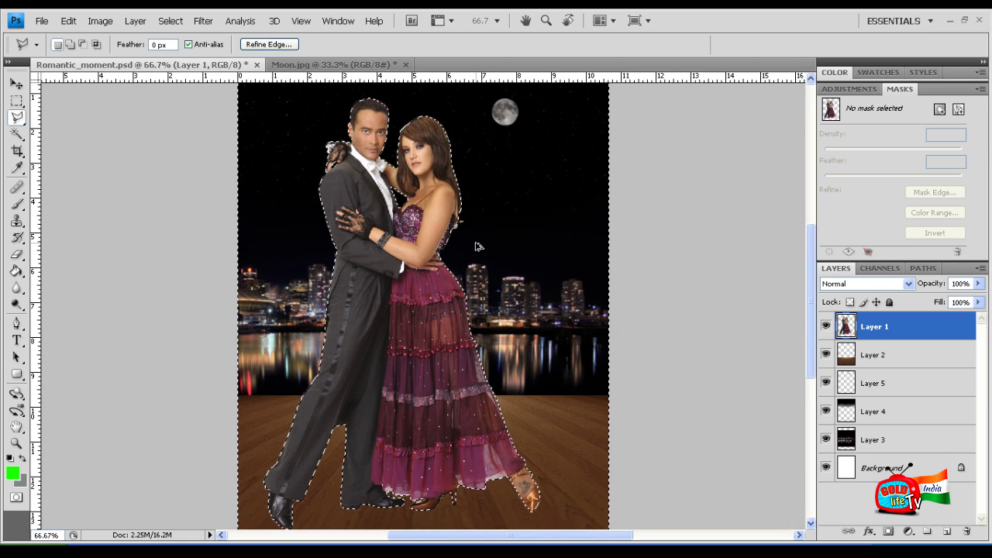
key(ctrl+shift+i)
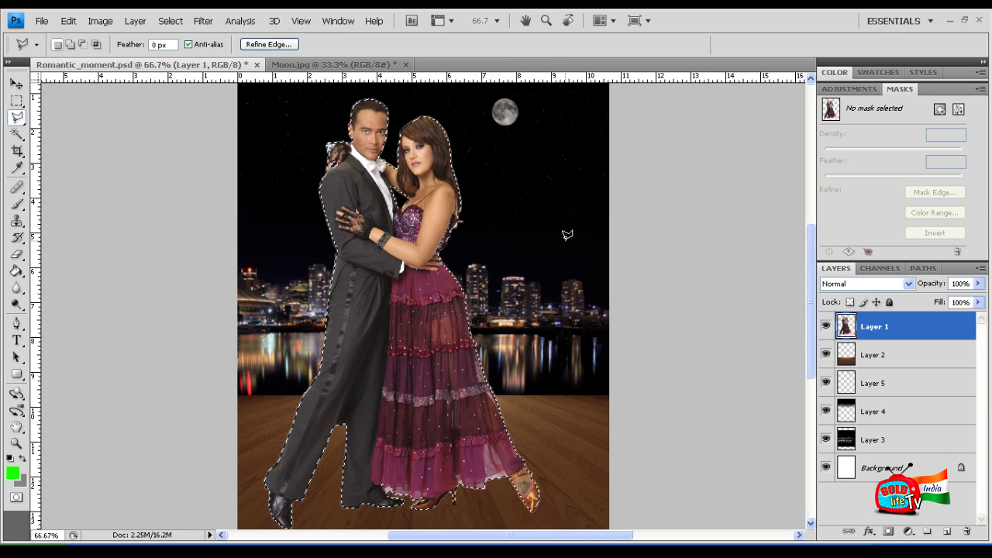
Check the selection edge around the dress and suit, and cut the selected couple from Layer 1
key(ctrl+plus)
key(ctrl+plus)
key(ctrl+plus)
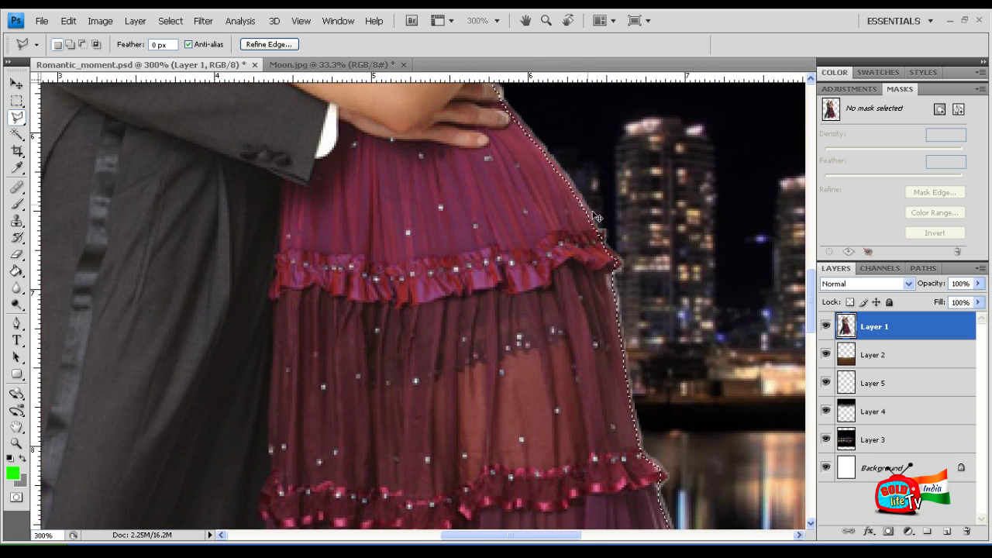
key(ctrl+minus)
key(ctrl+minus)
key(ctrl+minus)
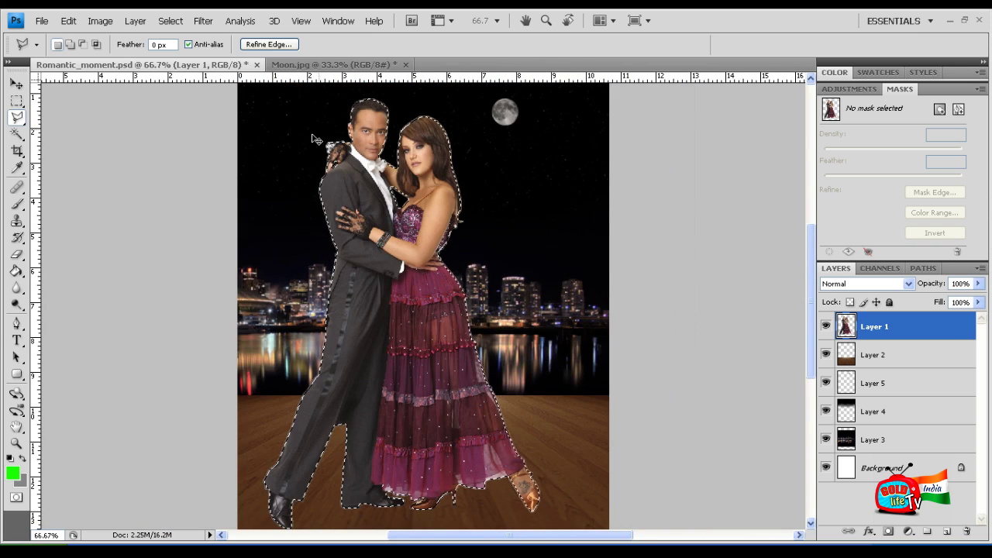
key(ctrl+plus)
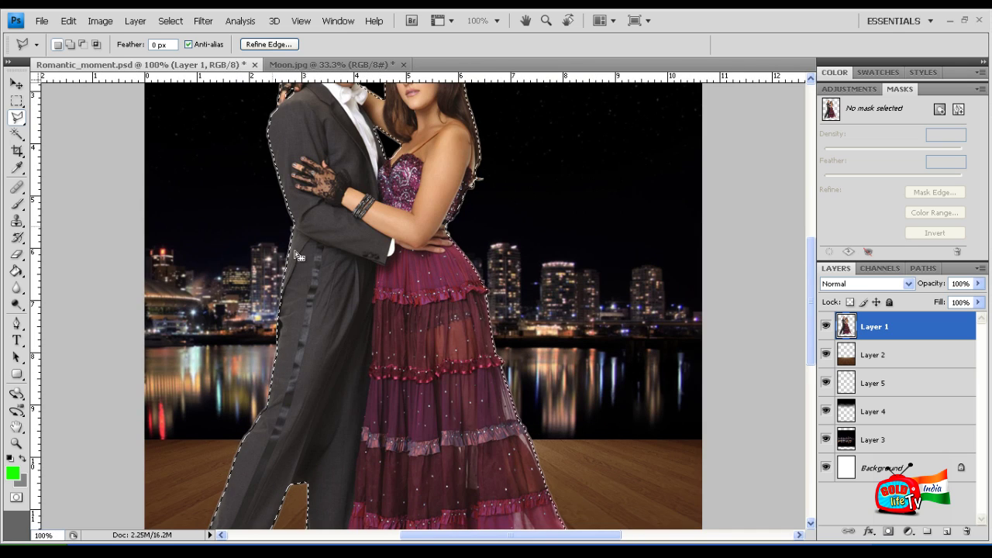
key(ctrl+minus)
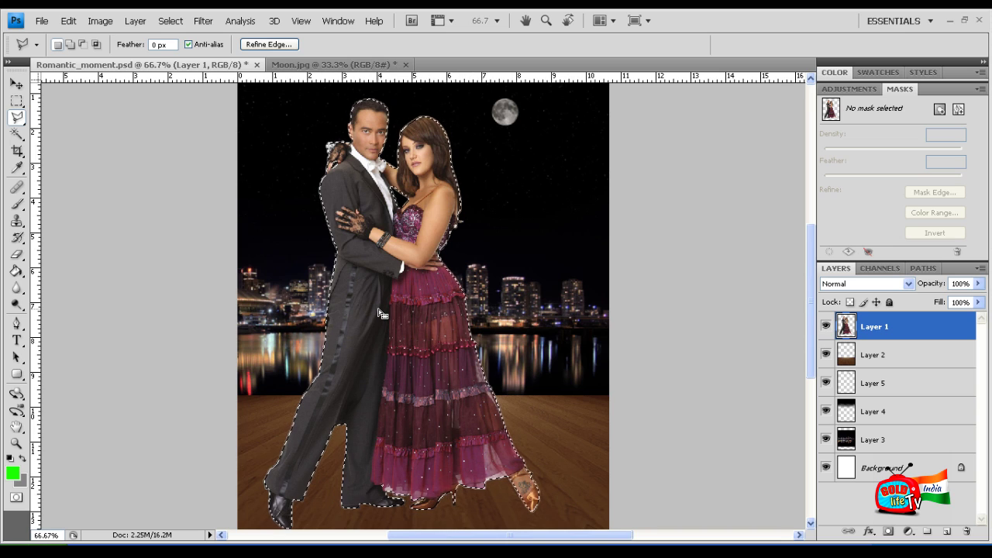
key(Delete)
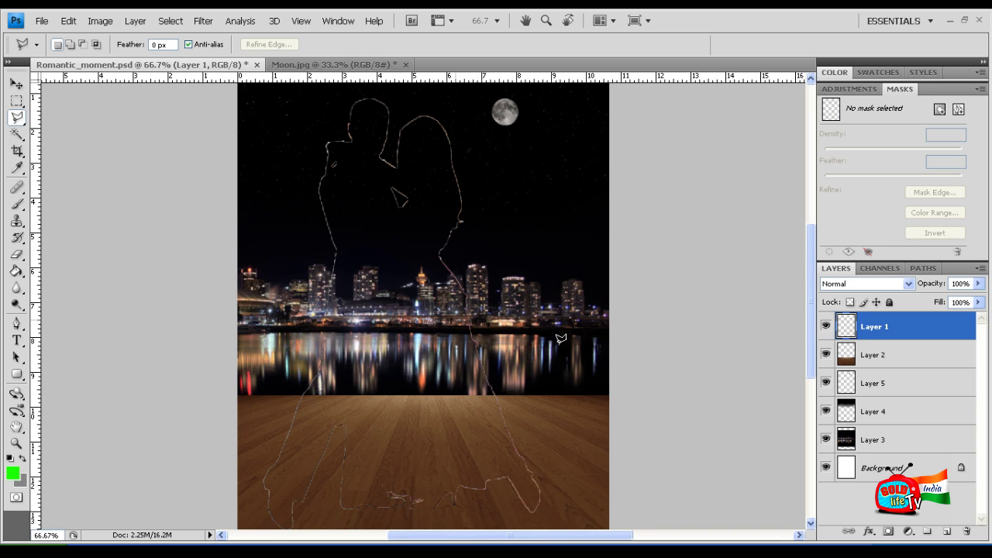
Inspect the leftover fringe outline and delete Layer 1 containing it
key(ctrl+plus)
click(16, 83)
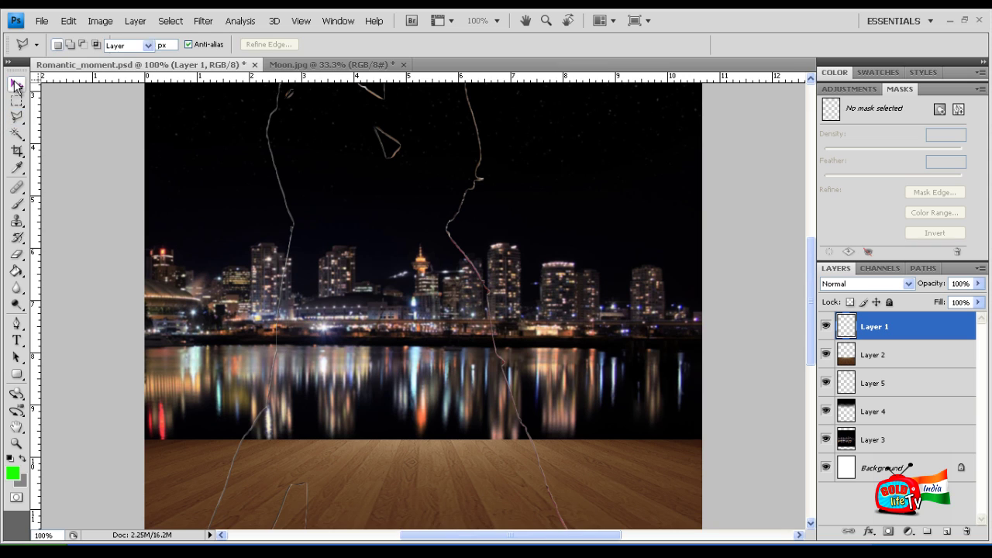
scroll(488, 210, up, 5)
key(ctrl+plus)
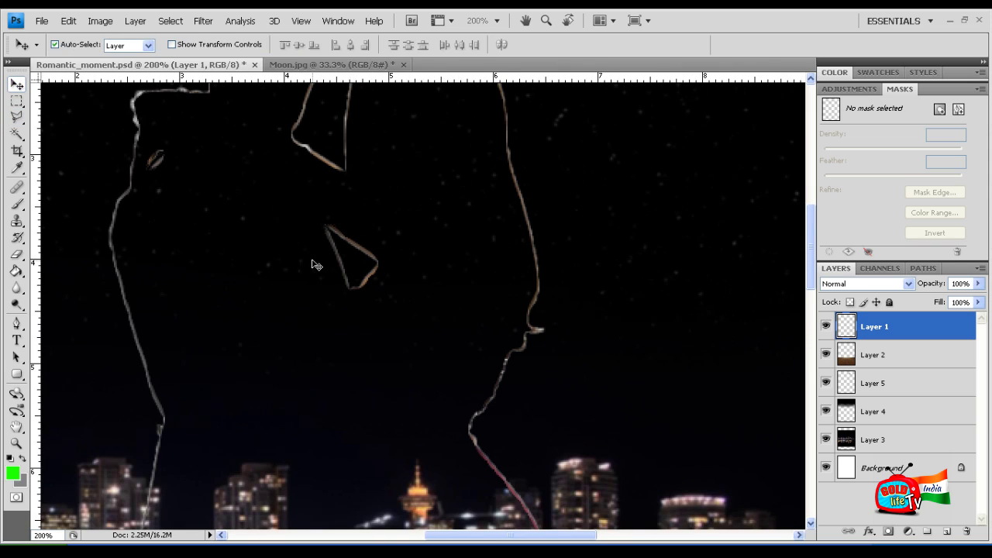
scroll(316, 265, up, 3)
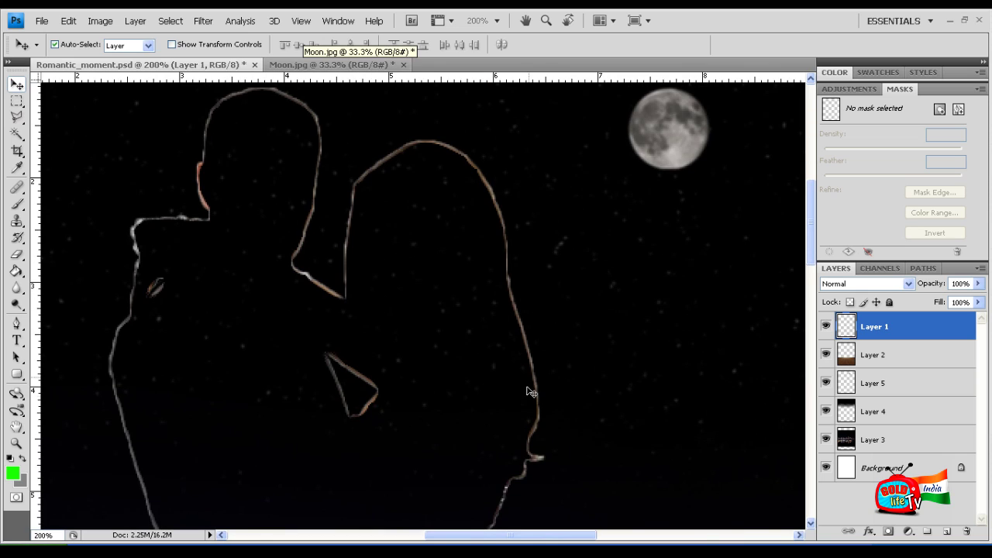
key(ctrl+minus)
key(ctrl+minus)
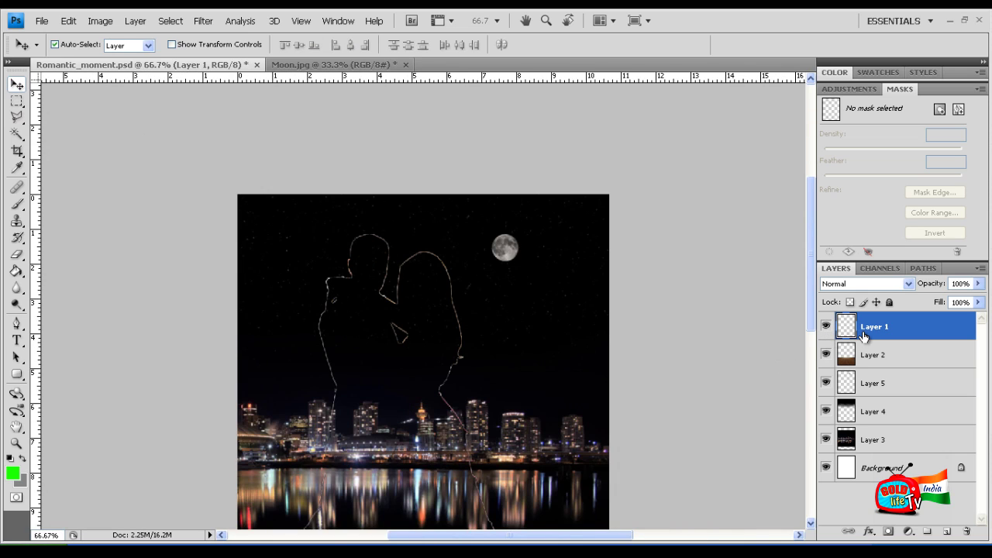
key(Delete)
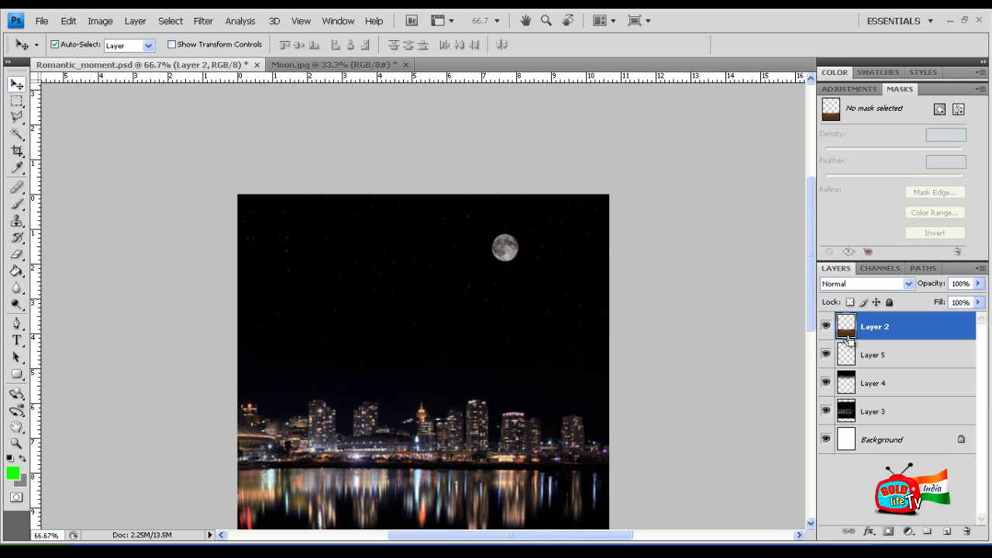
Paste the cut couple onto a new layer above the wooden floor's Layer 2
drag(812, 273, 812, 332)
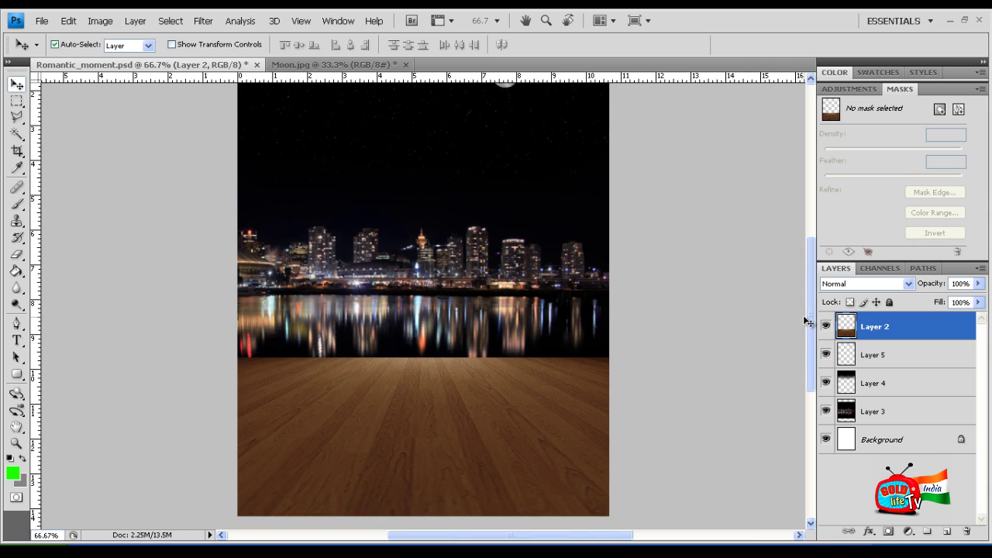
drag(806, 301, 798, 282)
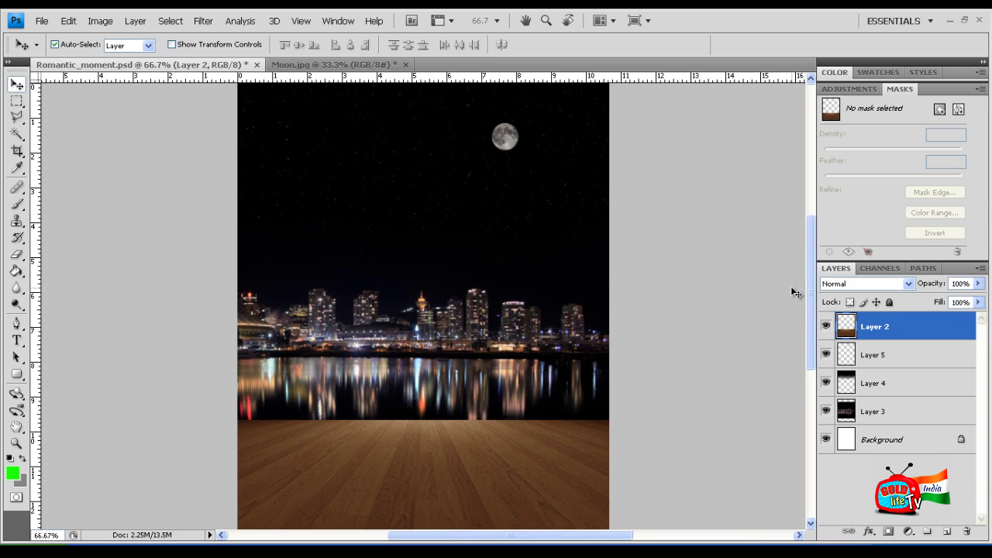
key(ctrl+v)
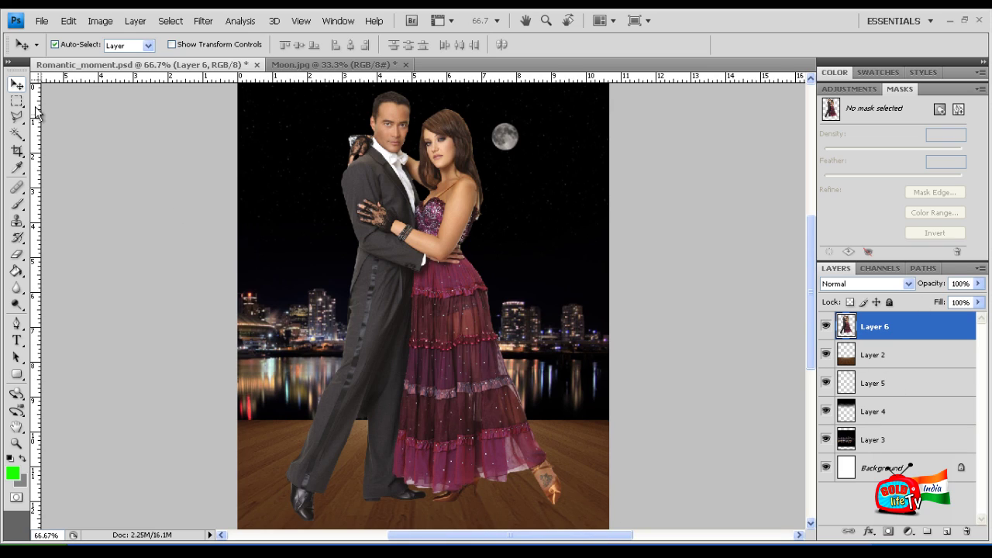
Move the pasted couple farther from the moon and check the cut-out edges from the dress up to the man's face
drag(460, 358, 434, 369)
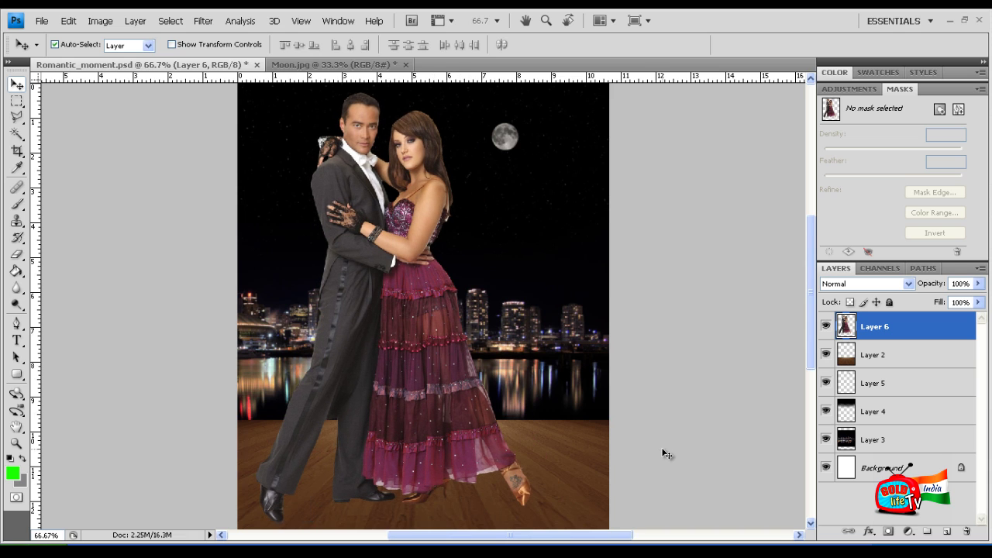
key(ctrl+plus)
key(ctrl+plus)
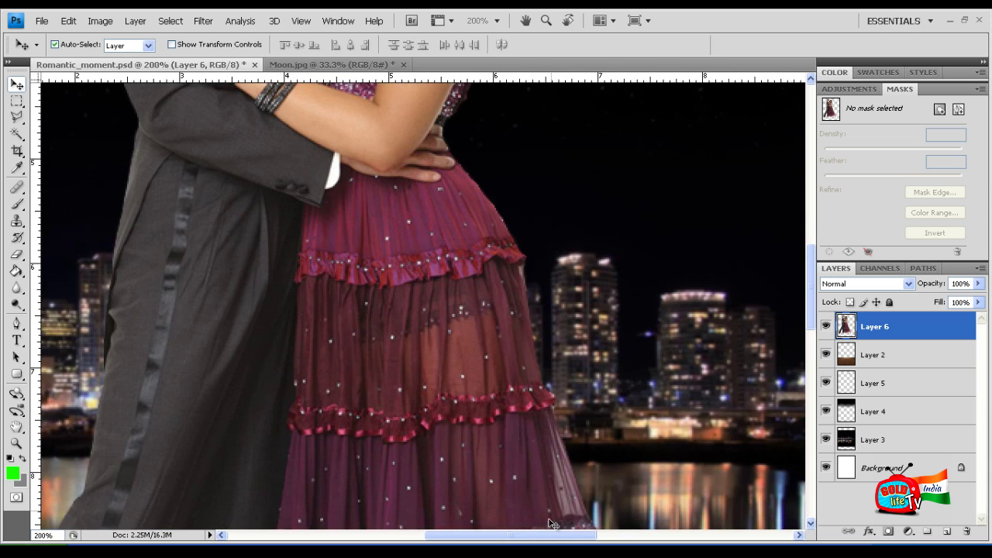
drag(540, 540, 493, 540)
scroll(645, 322, up, 5)
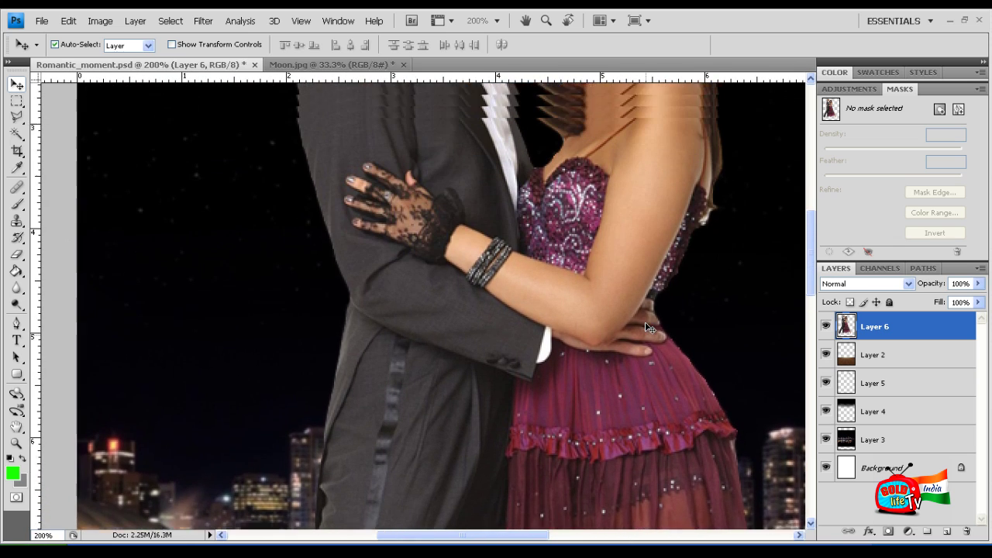
scroll(645, 322, up, 5)
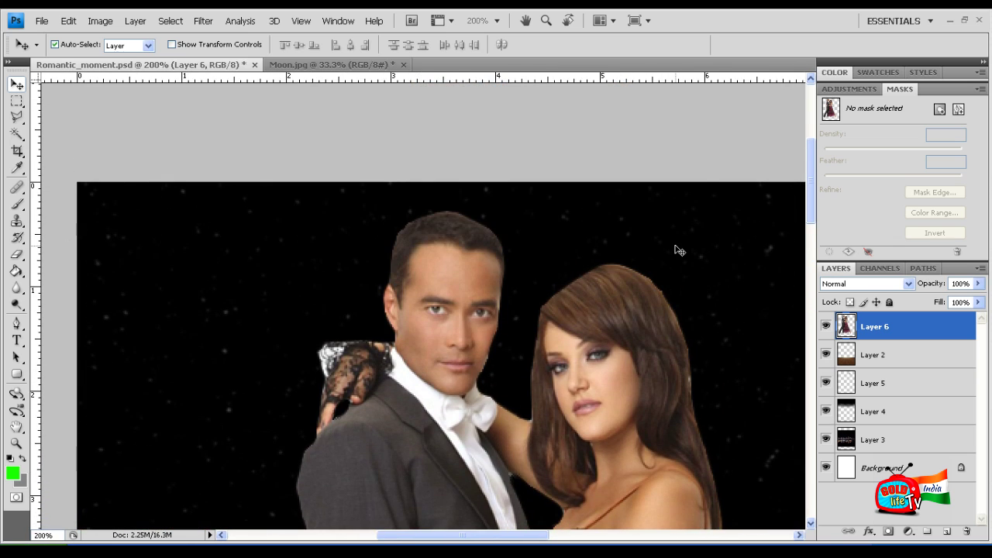
key(ctrl+plus)
key(ctrl+plus)
key(ctrl+plus)
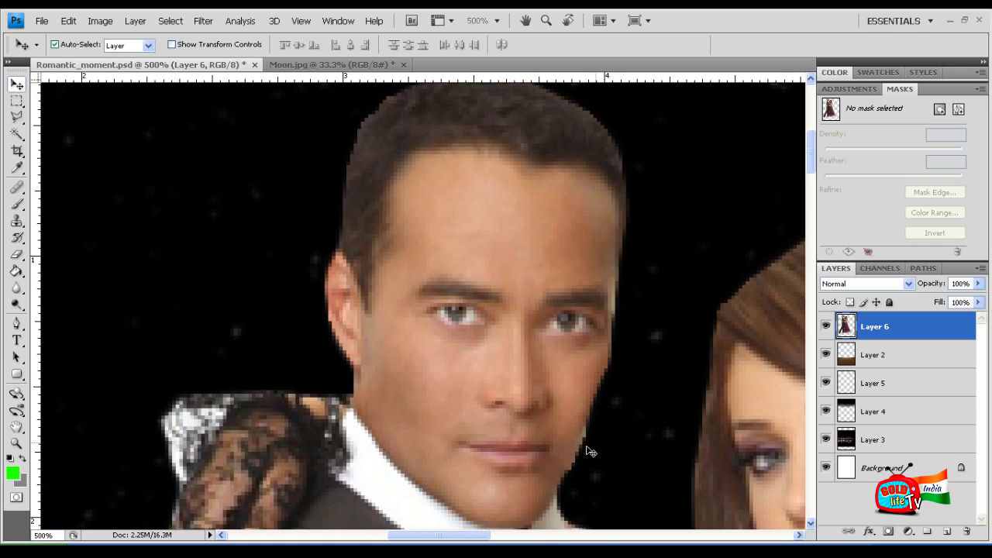
Set up the Eraser with a 7 px brush for the edge of the man's face on Layer 6
click(17, 204)
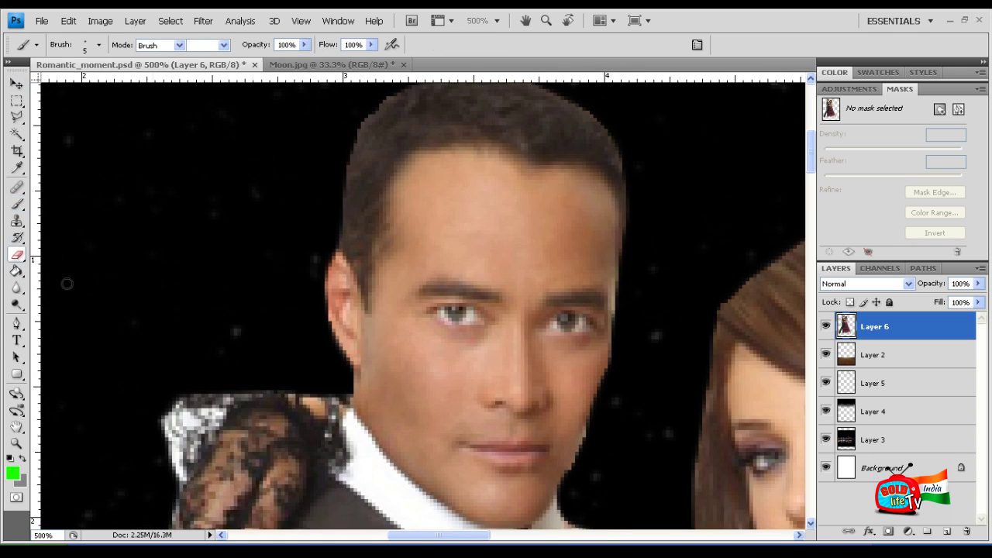
click(17, 254)
key(ctrl+plus)
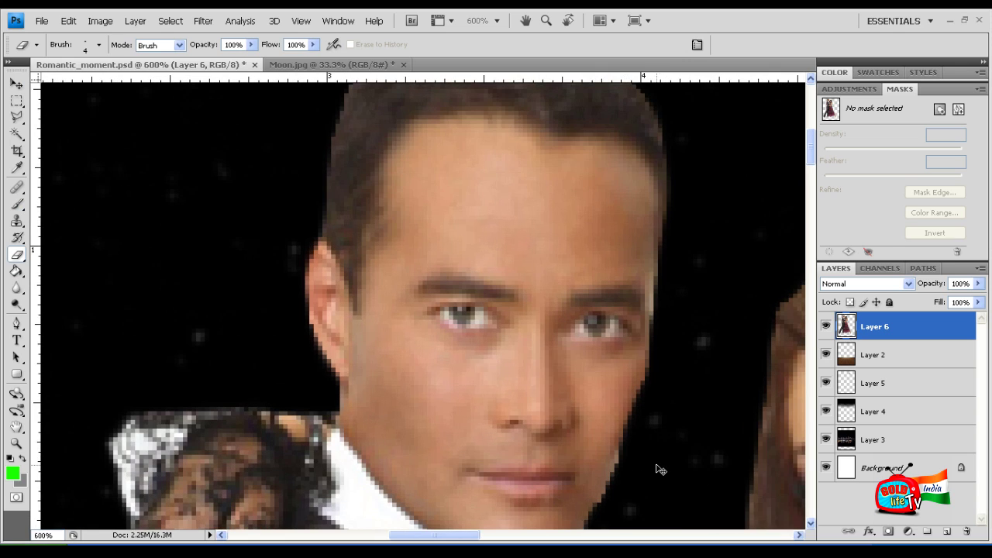
scroll(656, 465, down, 3)
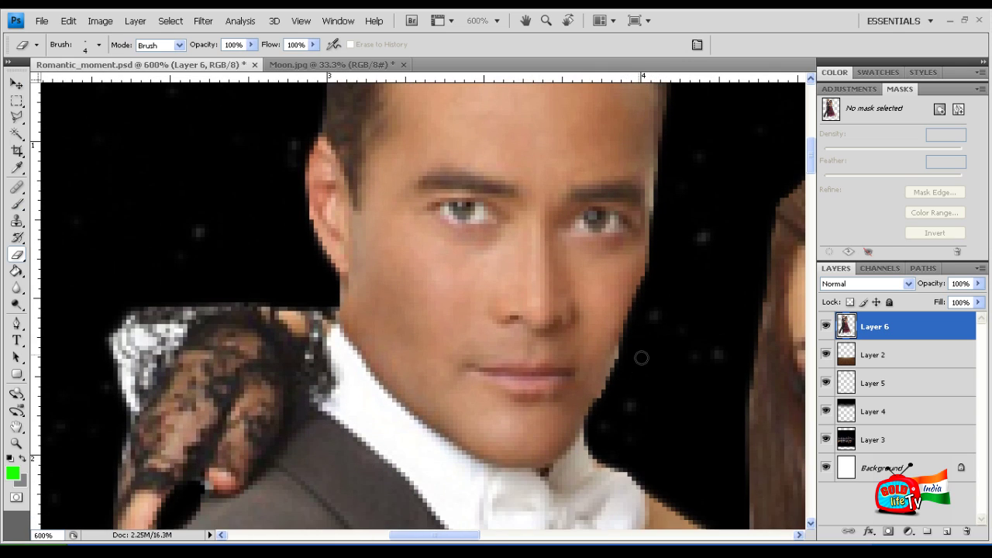
key(bracketright)
key(bracketright)
key(bracketright)
scroll(638, 354, up, 1)
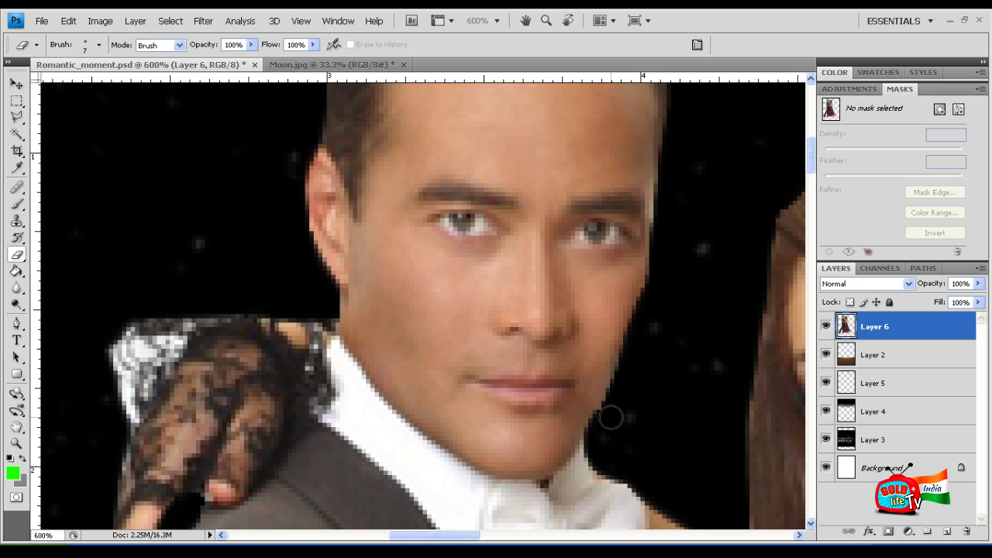
Reduce the Eraser brush size to 3 px for the man's jawline
key(ctrl+minus)
key(ctrl+minus)
key(ctrl+minus)
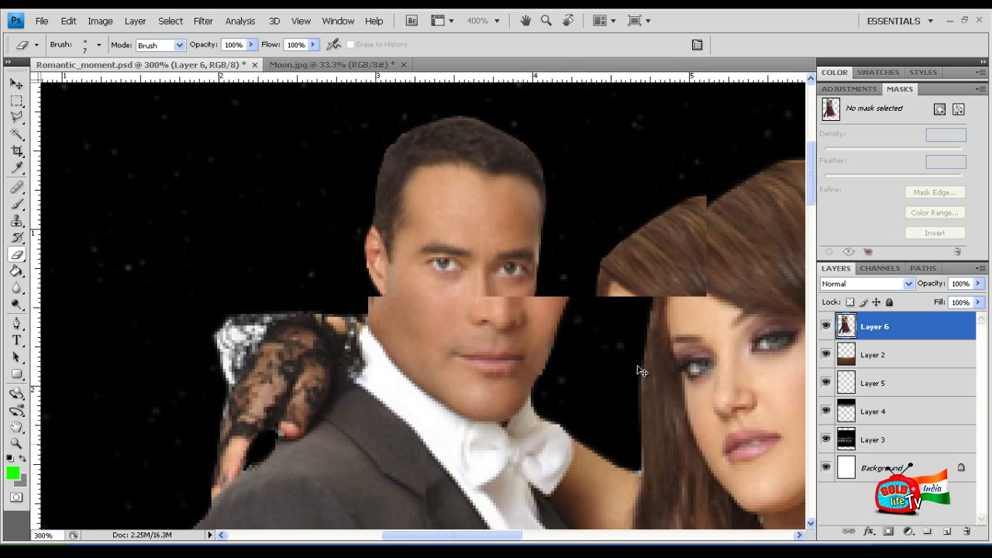
key(ctrl+plus)
key(ctrl+plus)
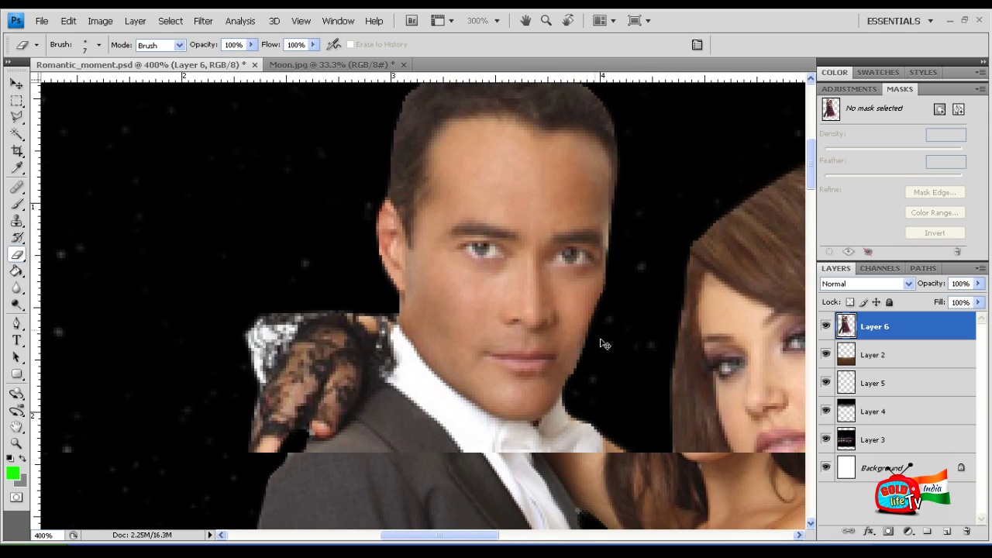
key(bracketleft)
key(bracketleft)
key(bracketleft)
key(bracketleft)
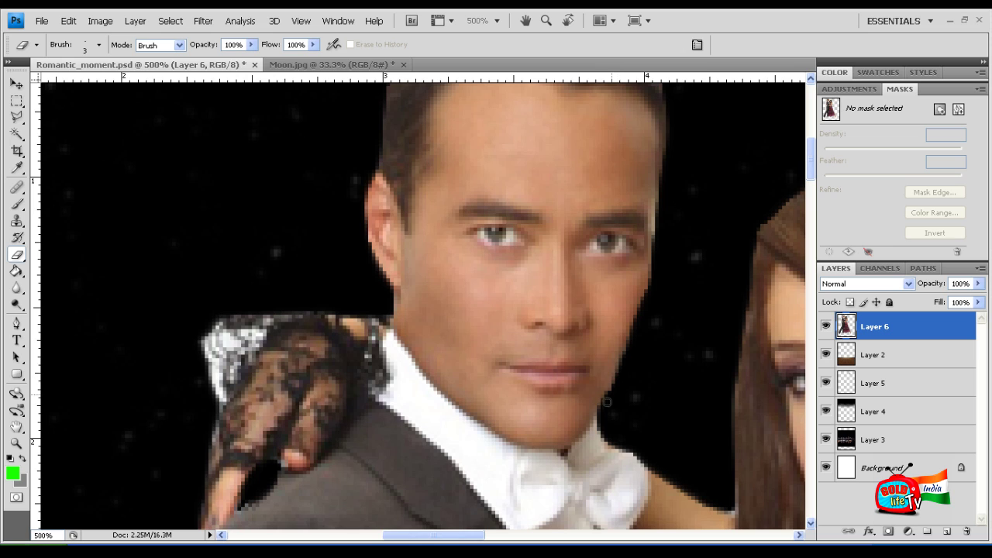
Undo the last move of the couple on Layer 6
key(ctrl+minus)
key(ctrl+minus)
key(ctrl+minus)
key(ctrl+minus)
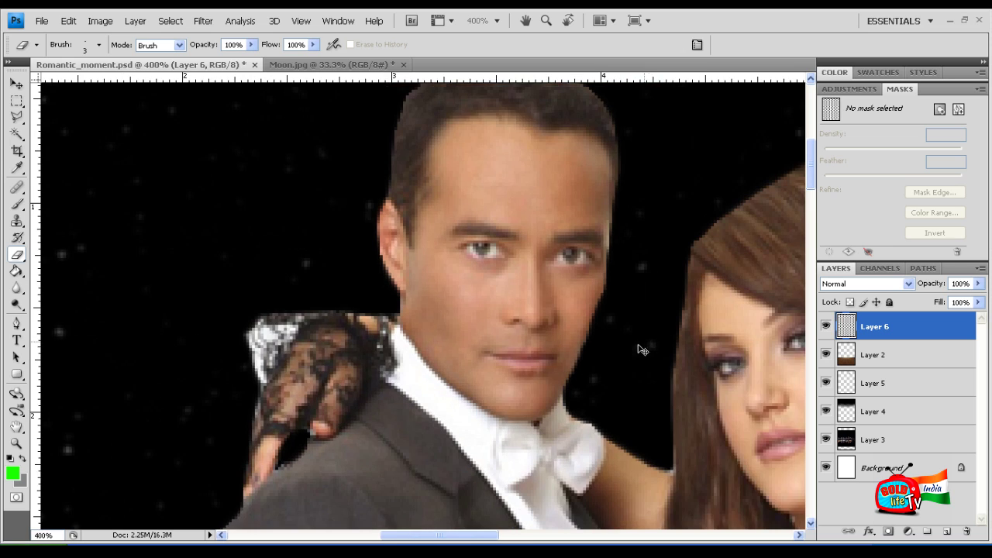
key(ctrl+minus)
key(ctrl+plus)
key(ctrl+plus)
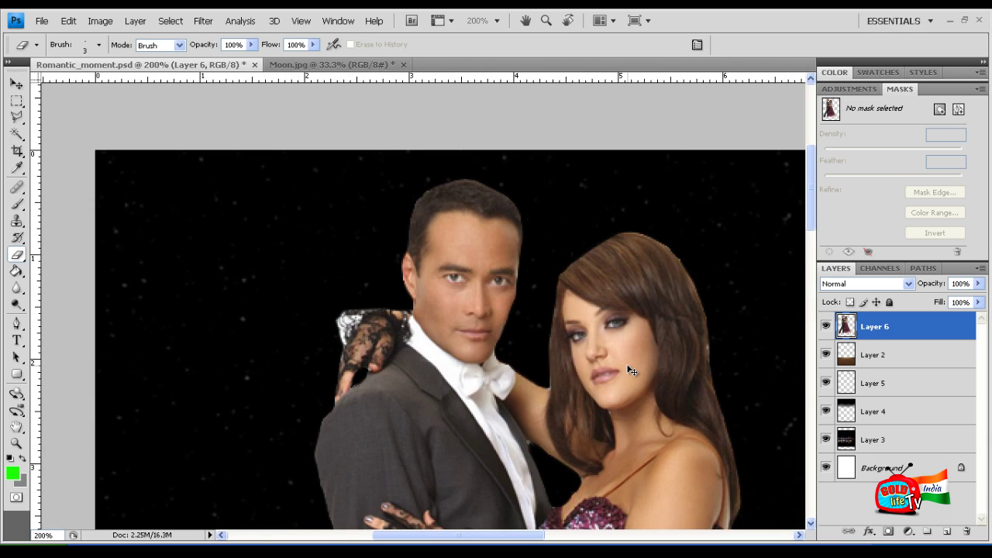
key(ctrl+plus)
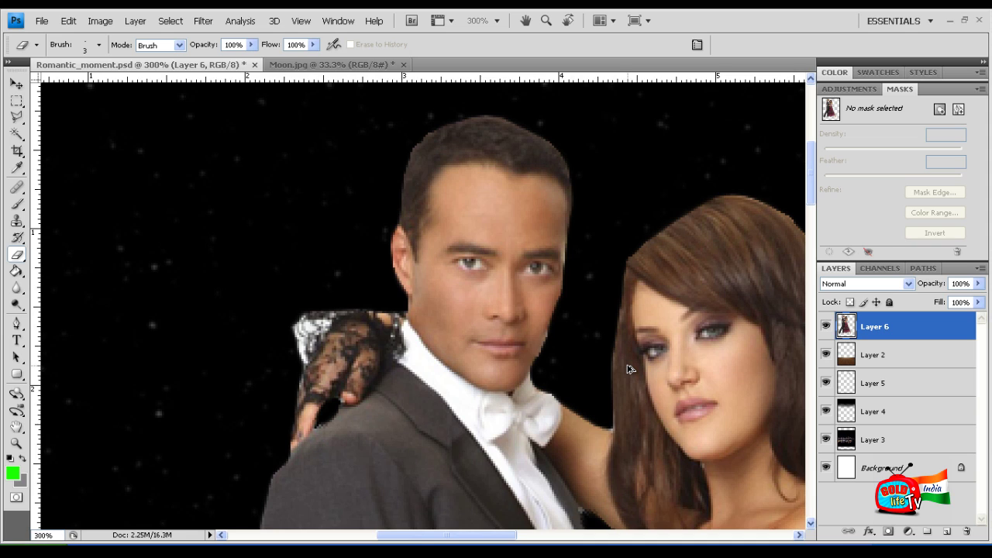
key(ctrl+z)
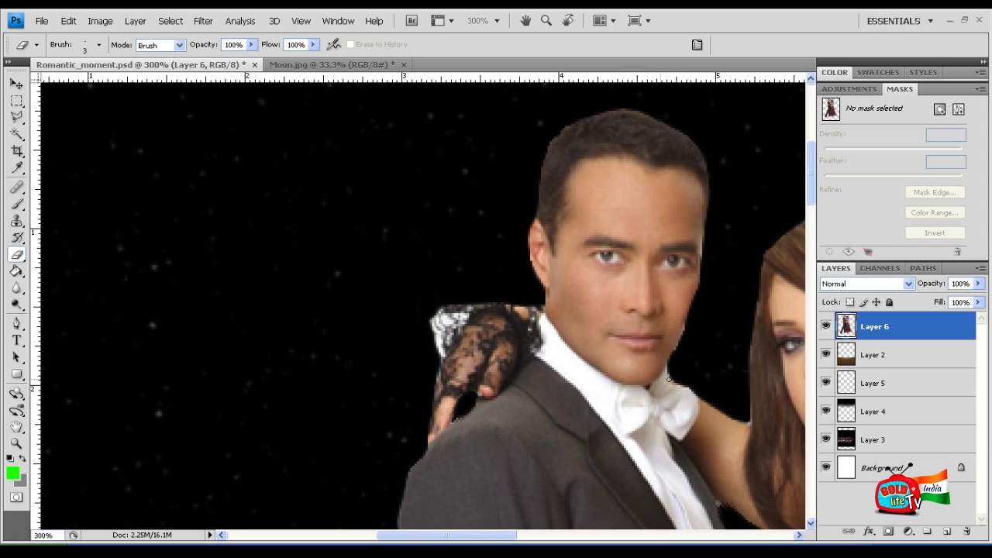
Refine the man's jawline on Layer 6 with the Eraser reduced to a 1 px brush
drag(435, 536, 473, 536)
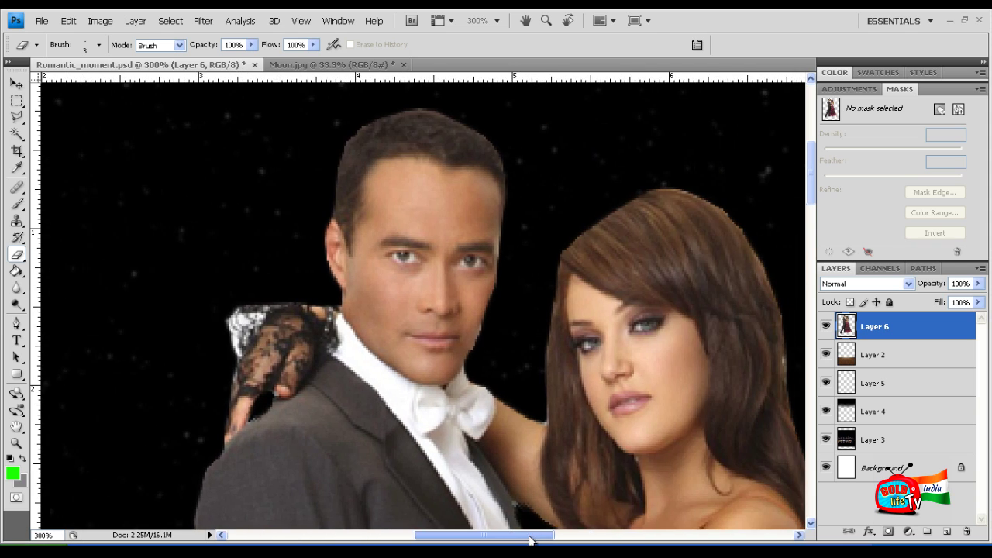
key(ctrl+plus)
key(ctrl+plus)
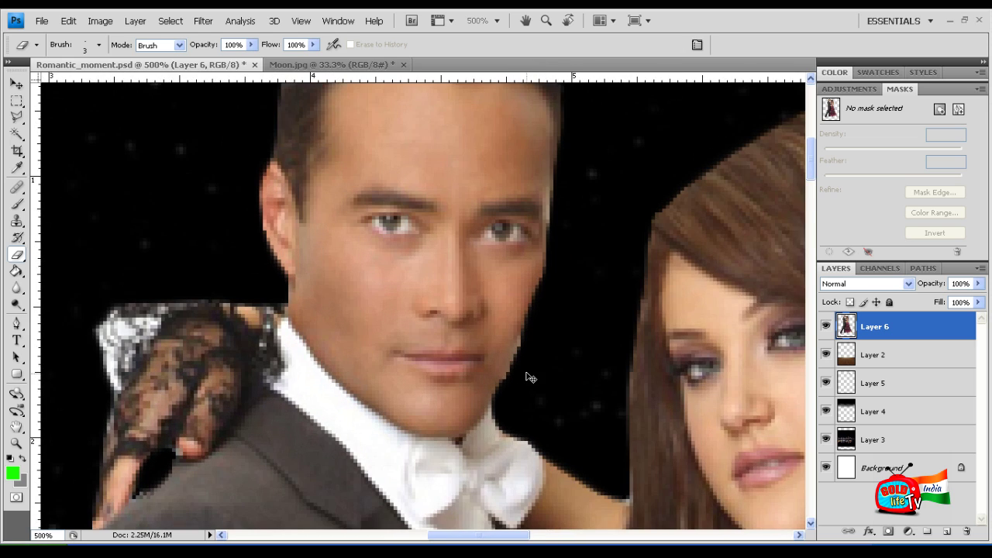
key(ctrl+plus)
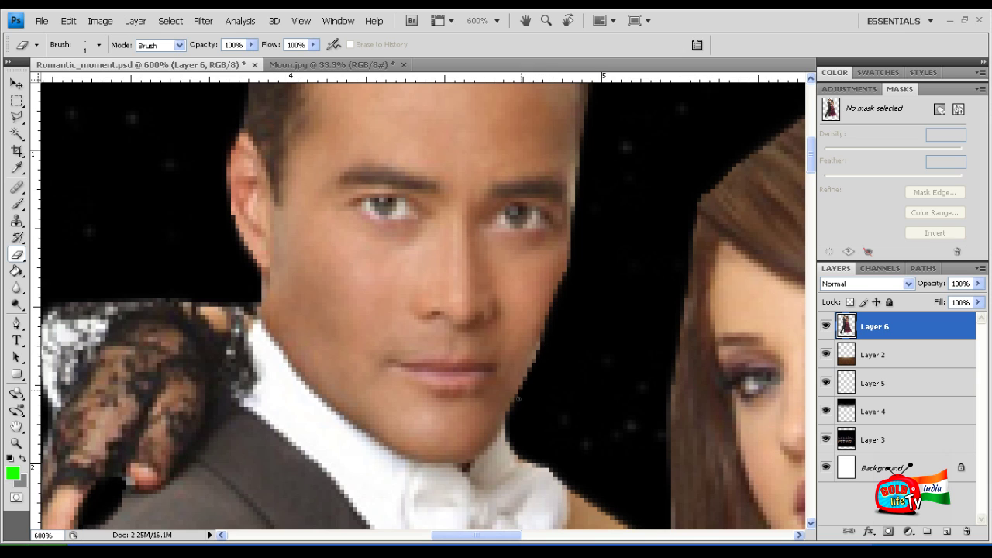
Examine the cut-out edge of the man's jaw and chin at overview and close-up magnifications
key(ctrl+minus)
key(ctrl+minus)
key(ctrl+minus)
key(ctrl+minus)
key(ctrl+minus)
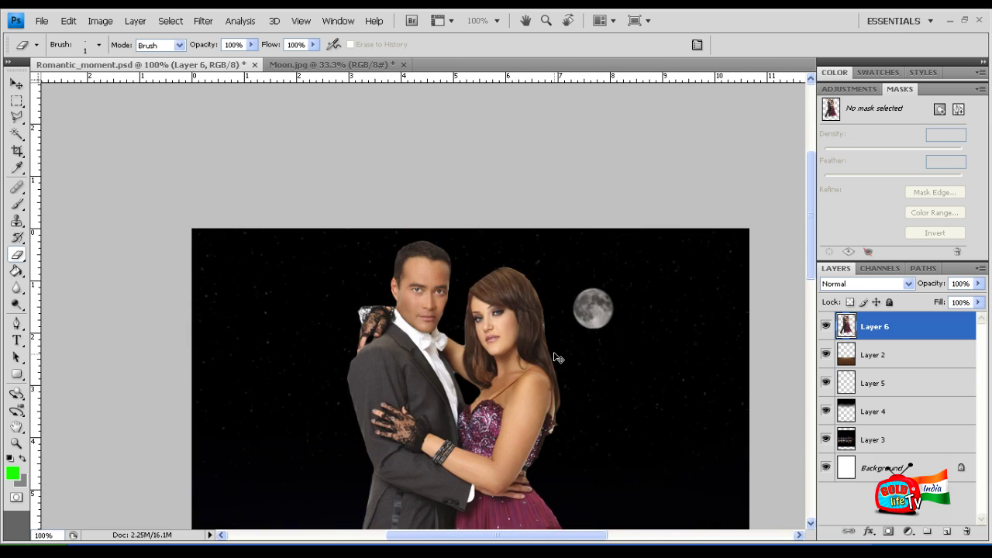
key(ctrl+minus)
key(ctrl+plus)
key(ctrl+plus)
key(ctrl+plus)
key(ctrl+plus)
key(ctrl+plus)
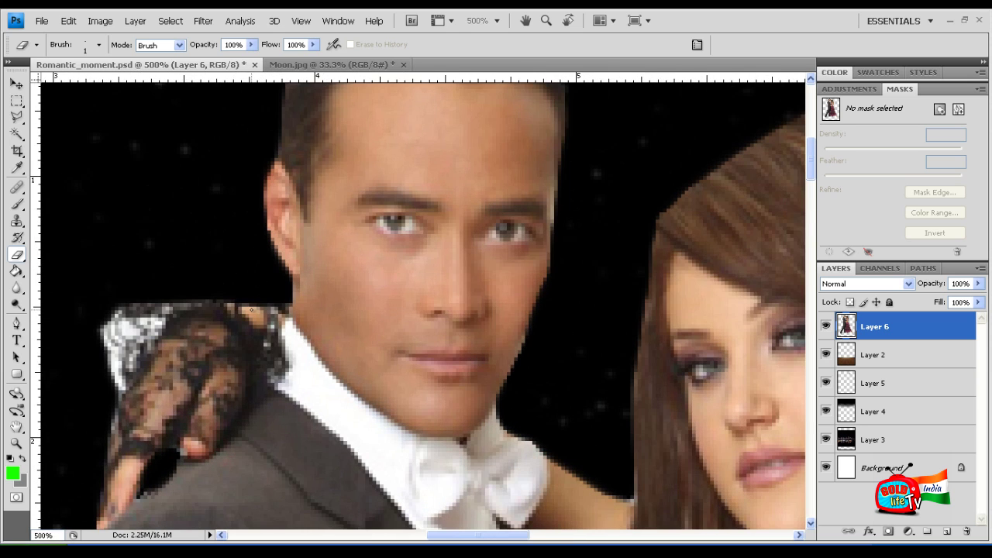
key(ctrl+plus)
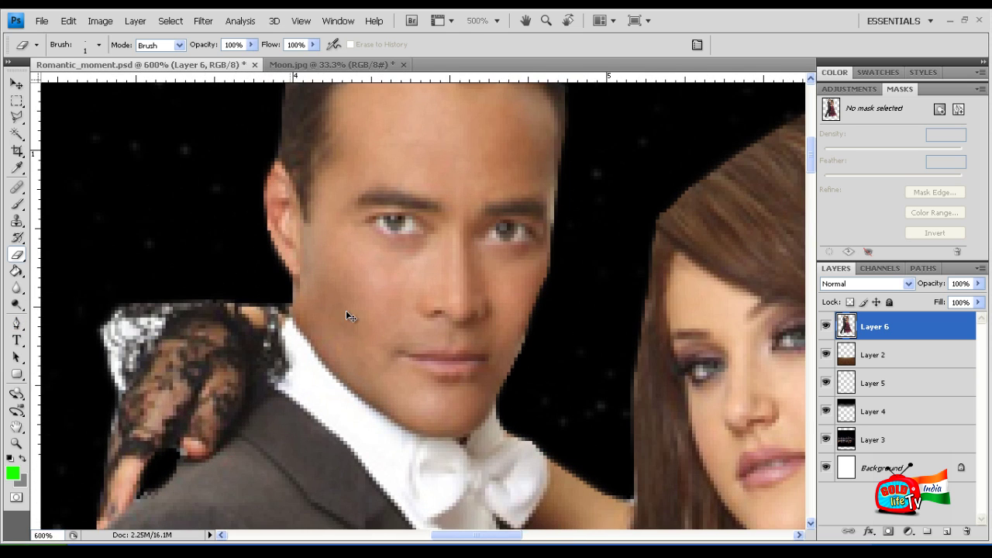
key(ctrl+plus)
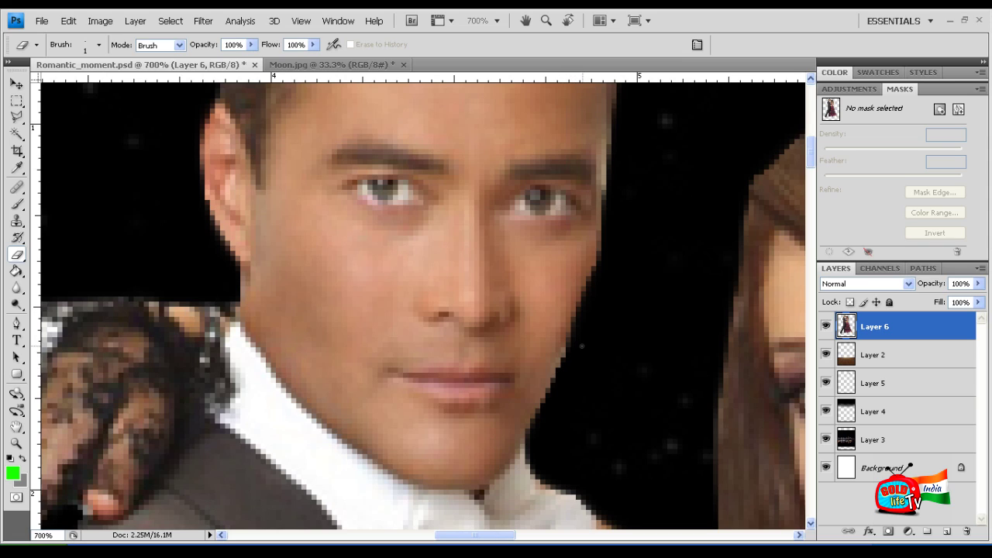
Try to trace the man's ear, jaw and chin with a Pen path, discard it and restore Layer 6
click(17, 323)
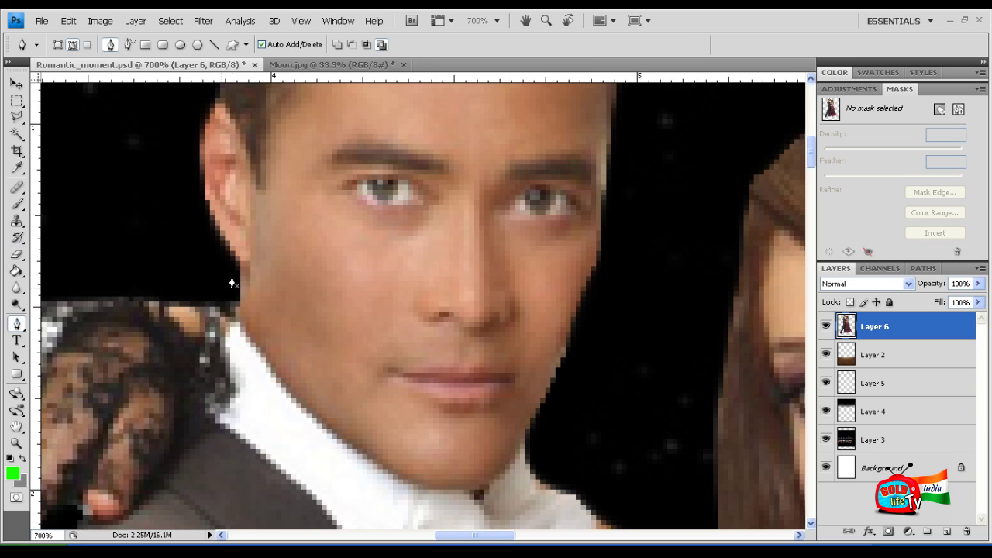
click(207, 196)
drag(236, 258, 248, 264)
click(237, 301)
click(302, 406)
drag(308, 407, 311, 409)
drag(418, 480, 513, 456)
drag(545, 399, 546, 382)
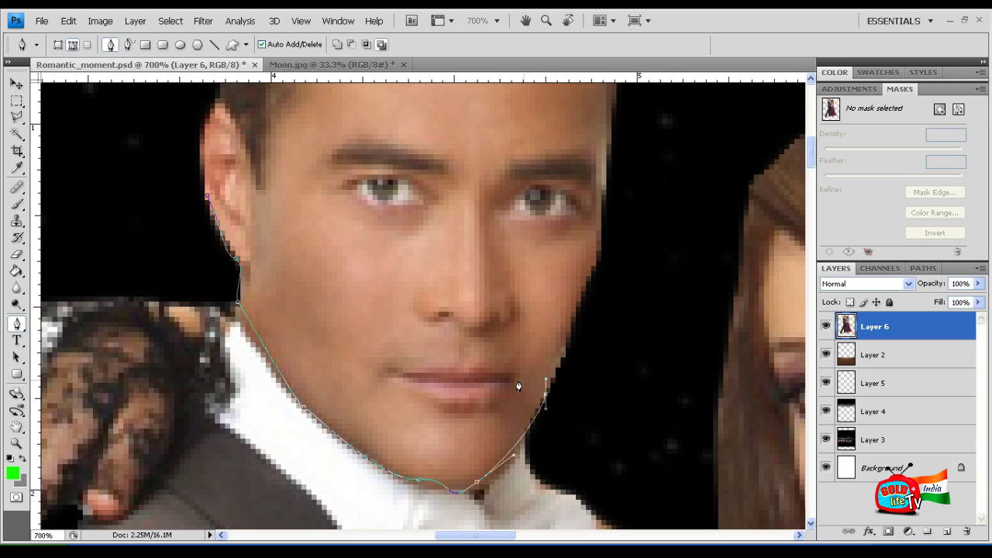
key(Delete)
key(Delete)
key(Delete)
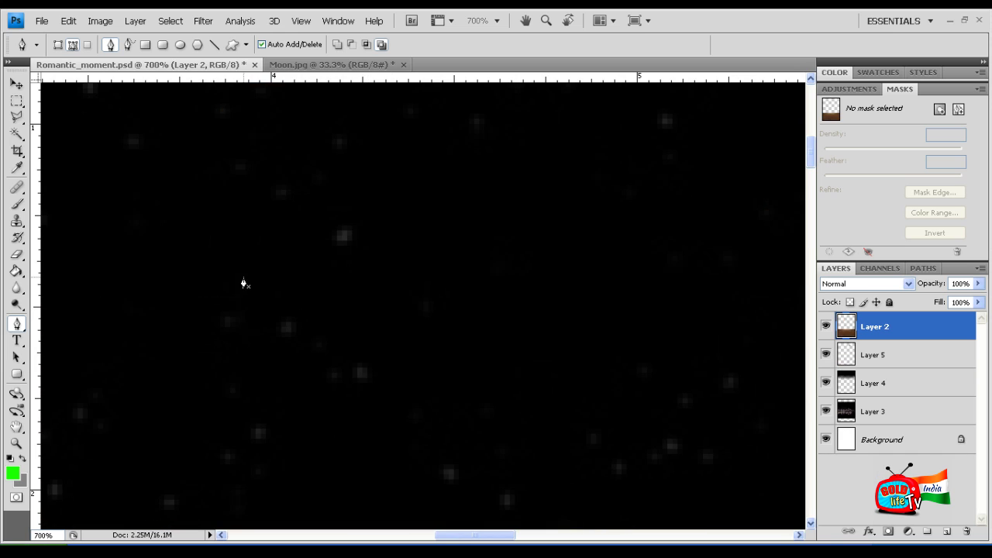
key(ctrl+z)
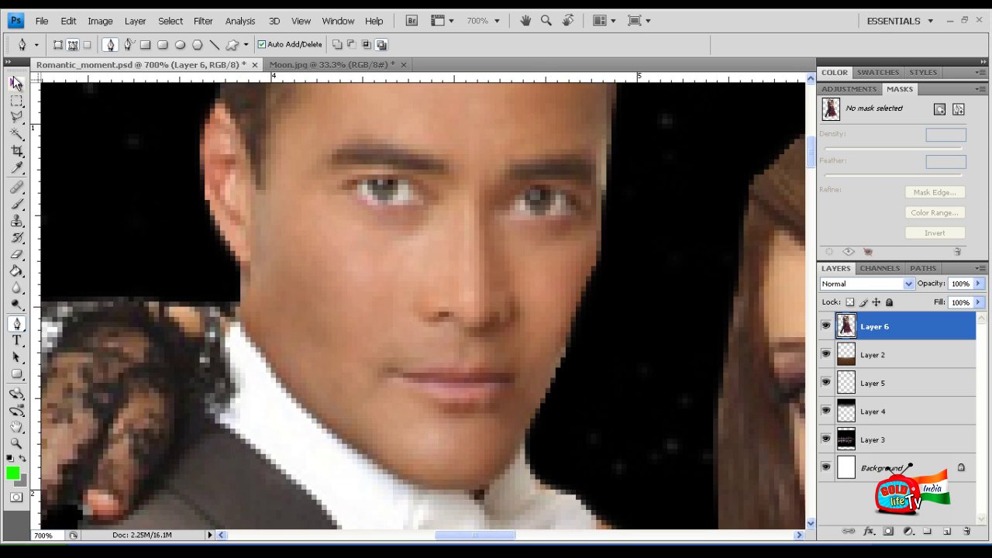
Compare the couple's cut-out with the night-sky background in overview and close up
key(v)
key(ctrl+minus)
key(ctrl+minus)
key(ctrl+minus)
key(ctrl+minus)
key(ctrl+minus)
key(ctrl+minus)
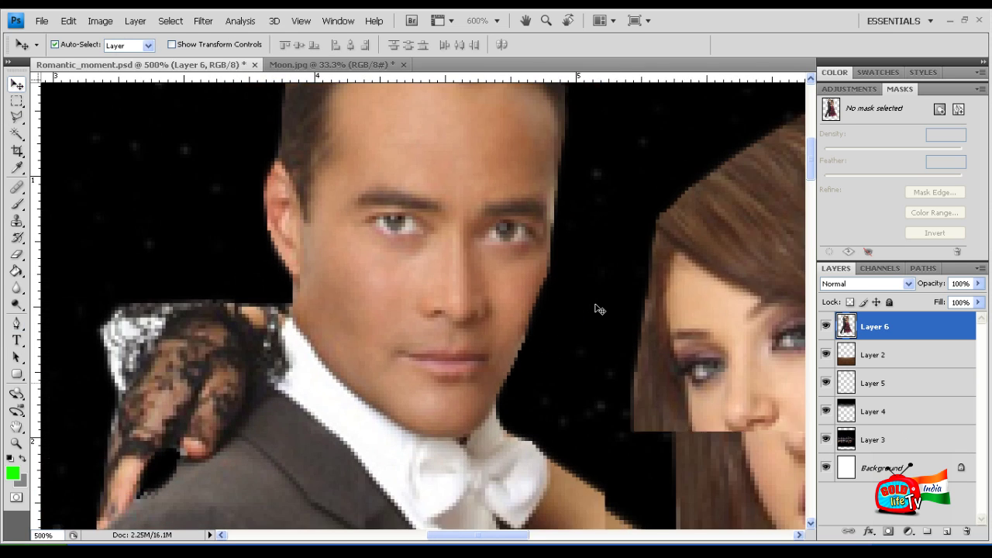
key(ctrl+minus)
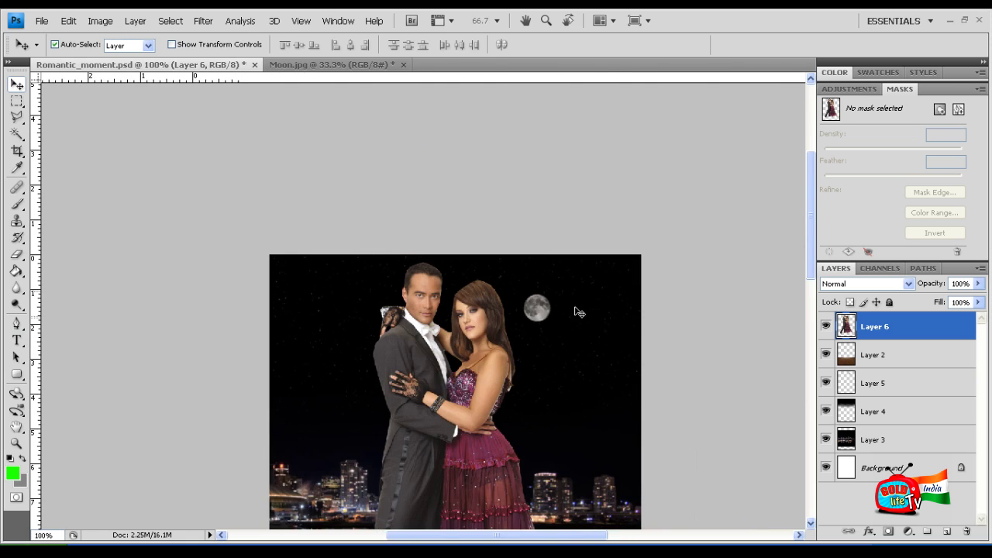
key(ctrl+plus)
key(ctrl+plus)
key(ctrl+plus)
key(ctrl+plus)
Clean the edge of the man's jaw on Layer 6 with the 1 px Eraser
click(17, 254)
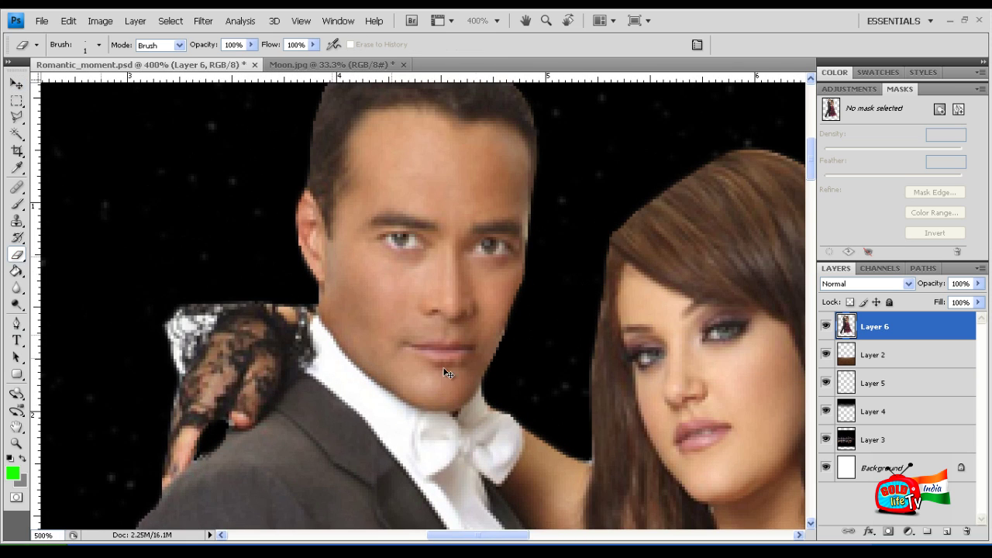
key(ctrl+plus)
key(ctrl+plus)
key(ctrl+plus)
key(ctrl+plus)
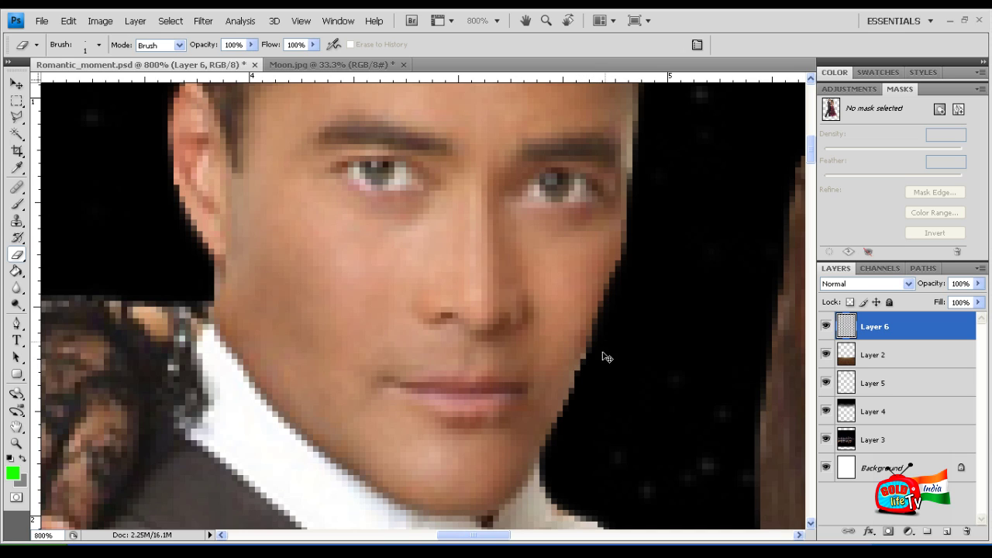
Set the Eraser brush to 2 px for touching up the edge beside the man's mouth and chin
key(ctrl+minus)
key(ctrl+minus)
key(ctrl+minus)
key(ctrl+minus)
key(ctrl+minus)
key(ctrl+minus)
key(ctrl+plus)
key(ctrl+plus)
key(ctrl+plus)
key(ctrl+plus)
key(ctrl+plus)
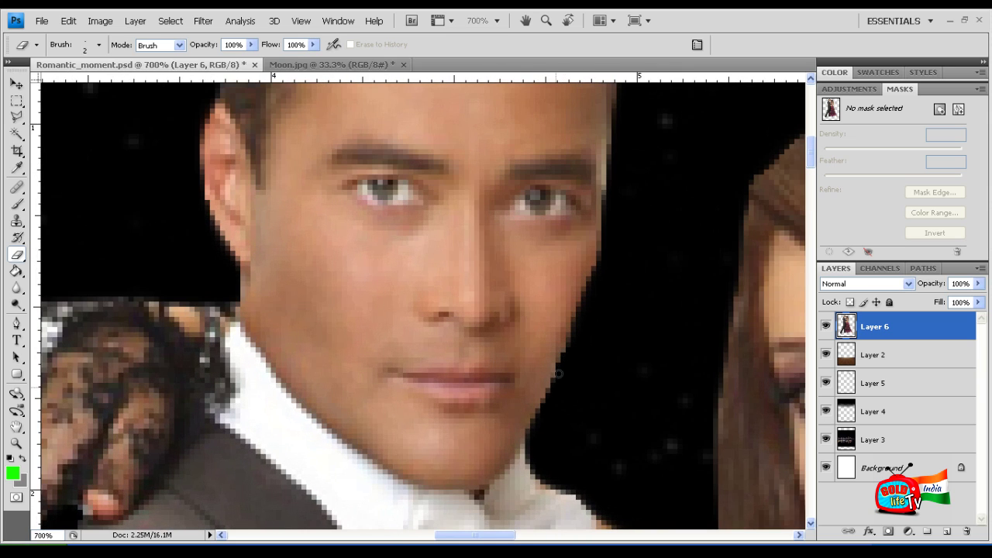
Inspect the cleaned couple against the city, moon and wooden floor in the whole composite
key(ctrl+minus)
key(ctrl+minus)
key(ctrl+minus)
key(ctrl+minus)
key(ctrl+minus)
key(ctrl+minus)
key(ctrl+minus)
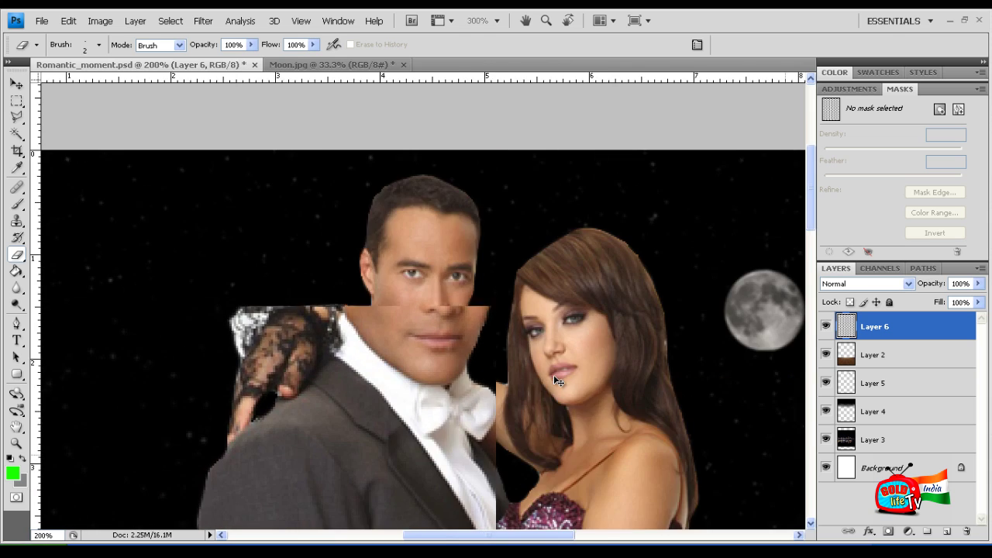
key(ctrl+minus)
key(ctrl+plus)
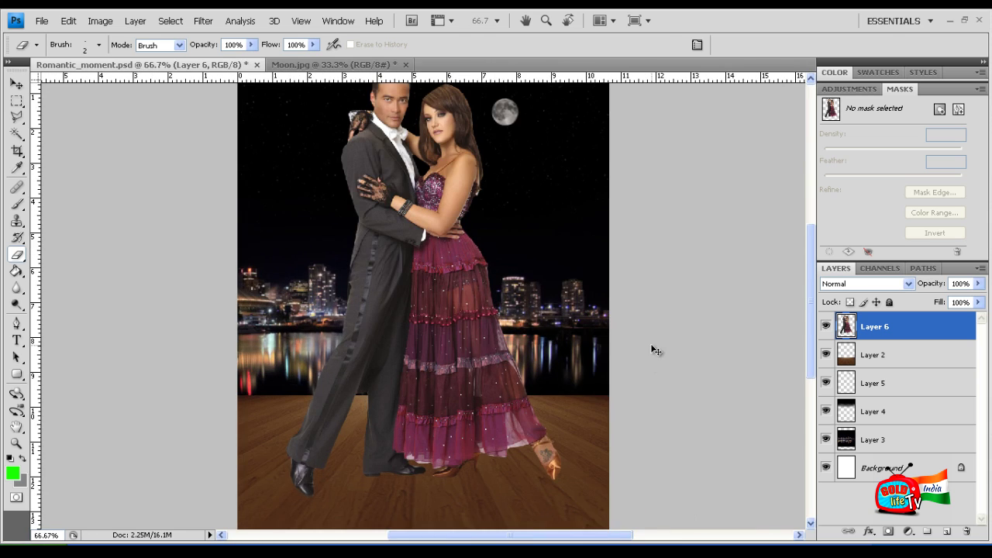
Save the Romantic_moment.psd document
scroll(212, 210, left, 3)
scroll(212, 210, up, 8)
scroll(778, 214, down, 1)
drag(811, 206, 803, 311)
drag(539, 535, 560, 535)
click(42, 20)
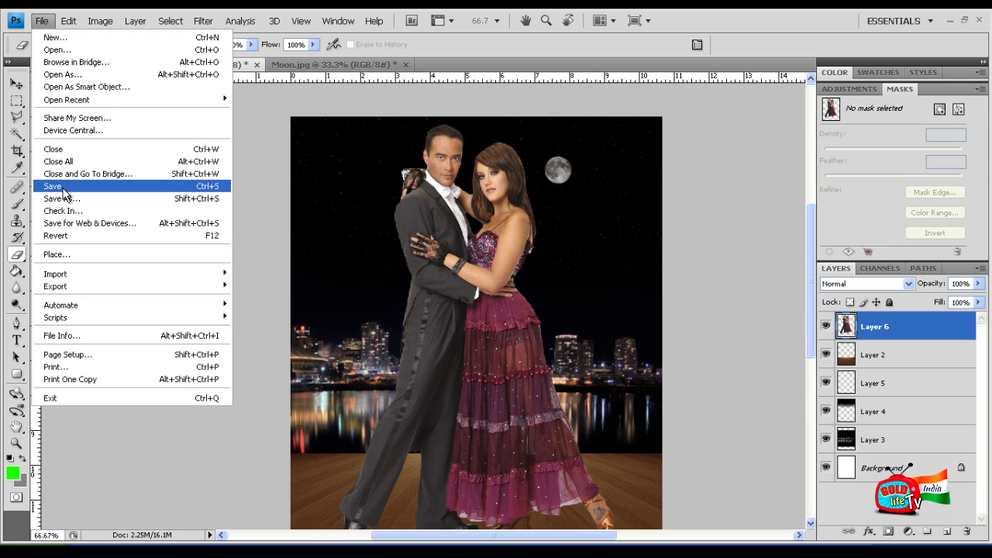
click(62, 186)
mouse_move(810, 223)
mouse_down()
mouse_move(818, 258)
mouse_move(823, 226)
mouse_up()
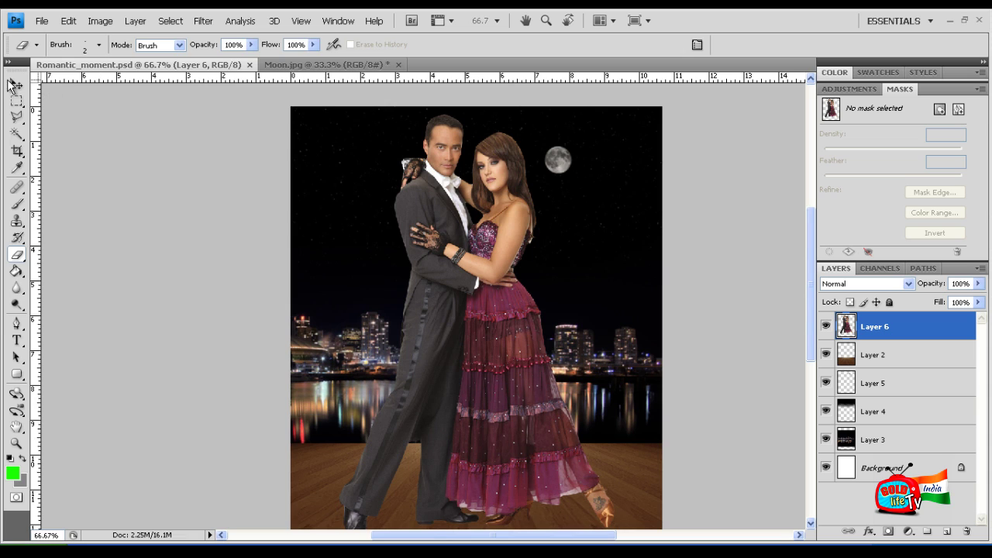
Move the couple on Layer 6 farther from the moon and slightly lower on the wooden floor
click(10, 83)
drag(470, 275, 447, 288)
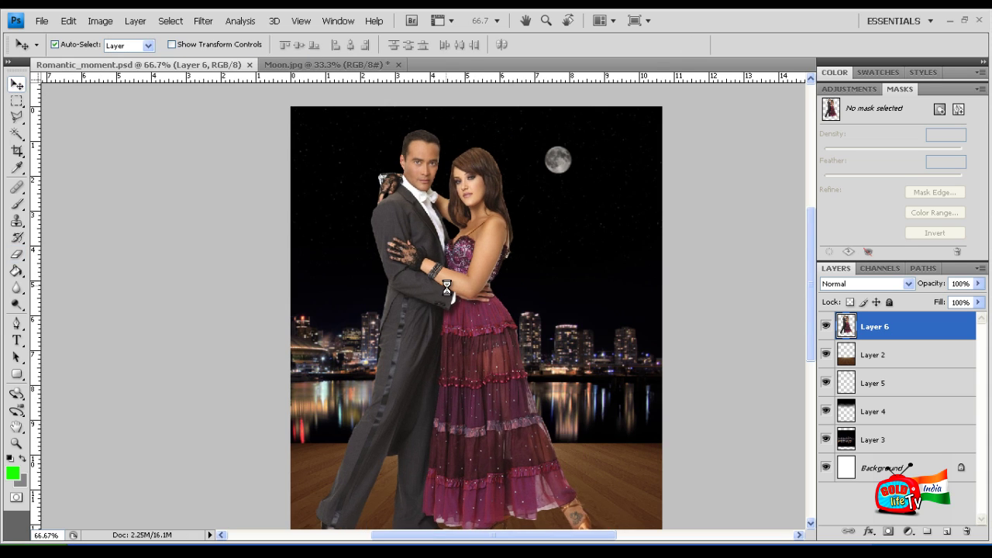
key(ctrl+minus)
key(ctrl+minus)
key(ctrl+plus)
key(ctrl+plus)
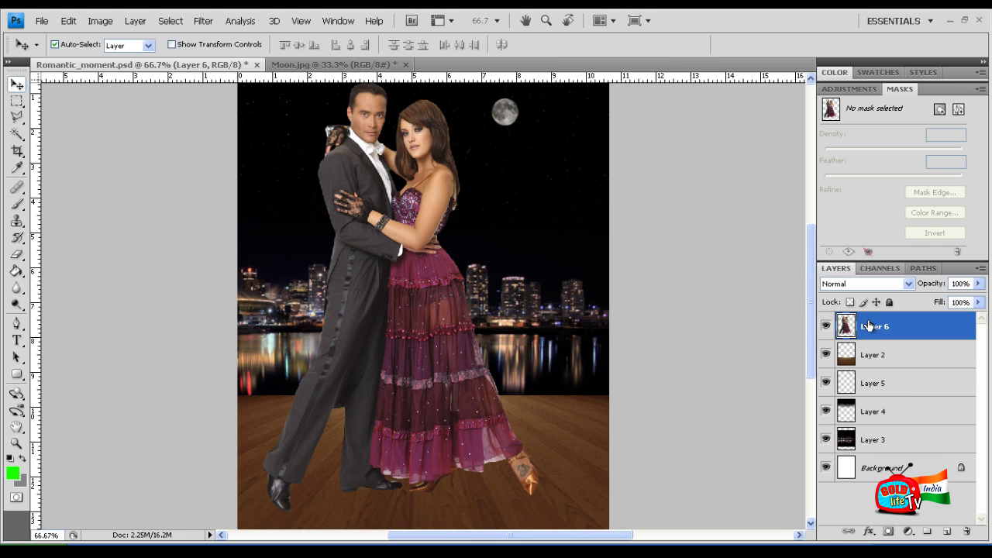
Collapse the adjustment and mask controls and create a new layer group above Layer 6
click(849, 90)
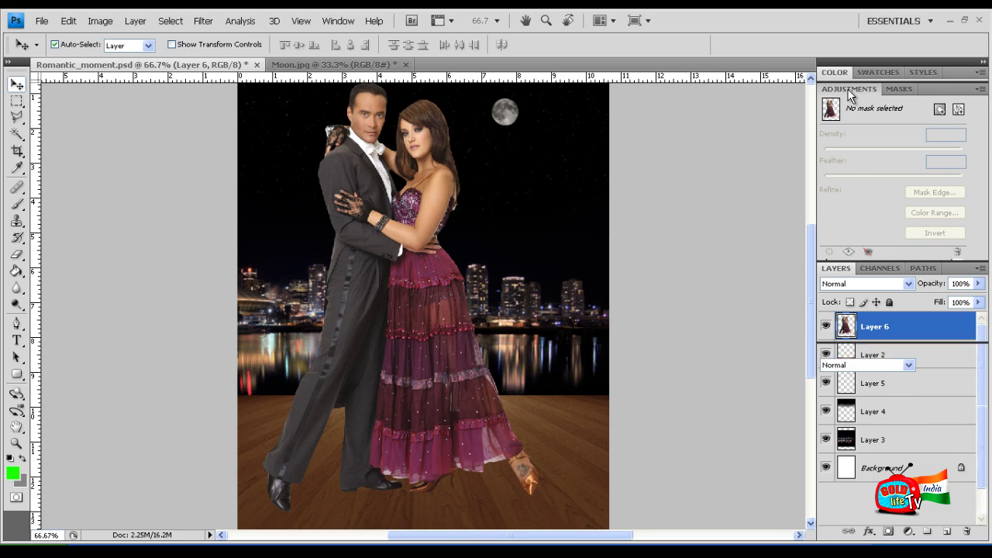
double_click(849, 90)
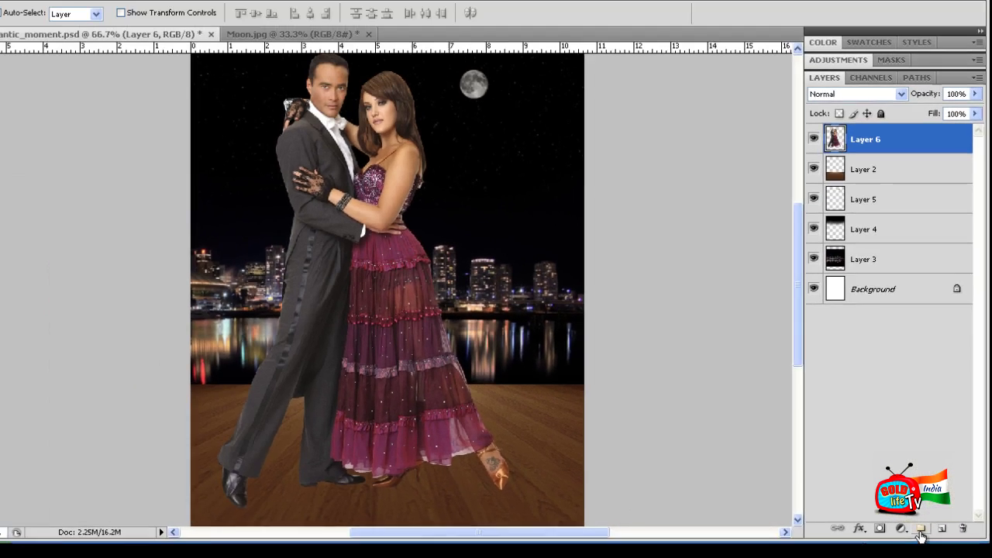
click(741, 482)
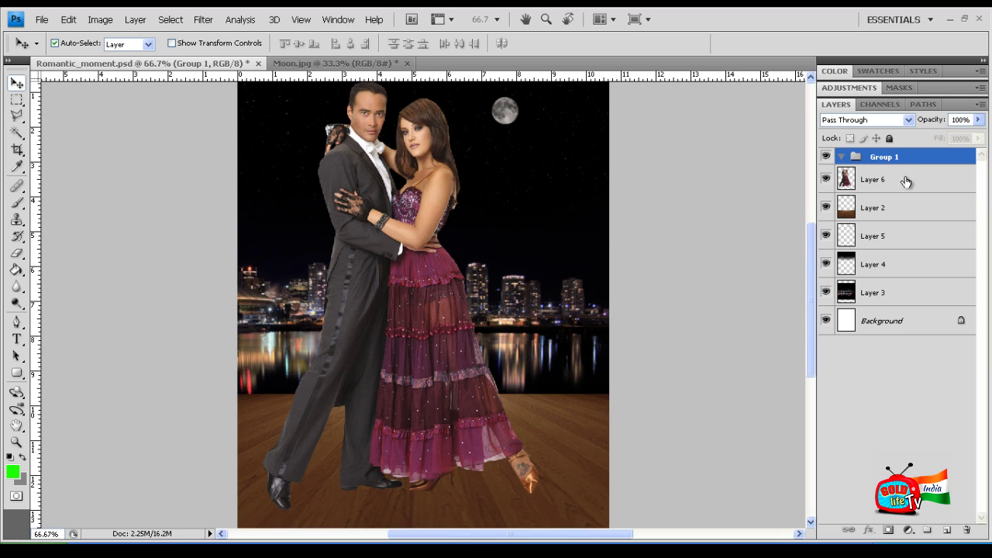
Move Layer 2, Layer 5, Layer 4 and Layer 3 together into Group 1
click(901, 210)
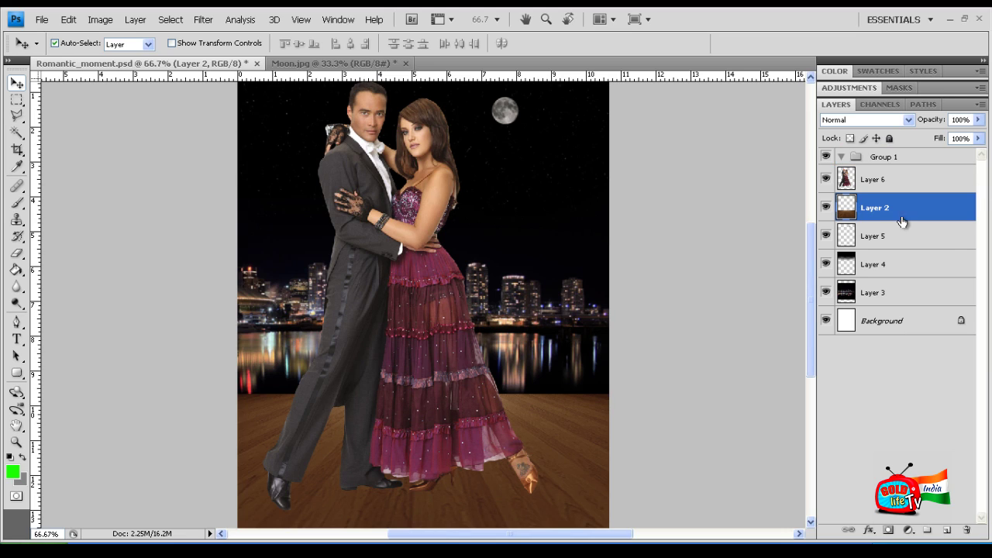
ctrl+click(904, 298)
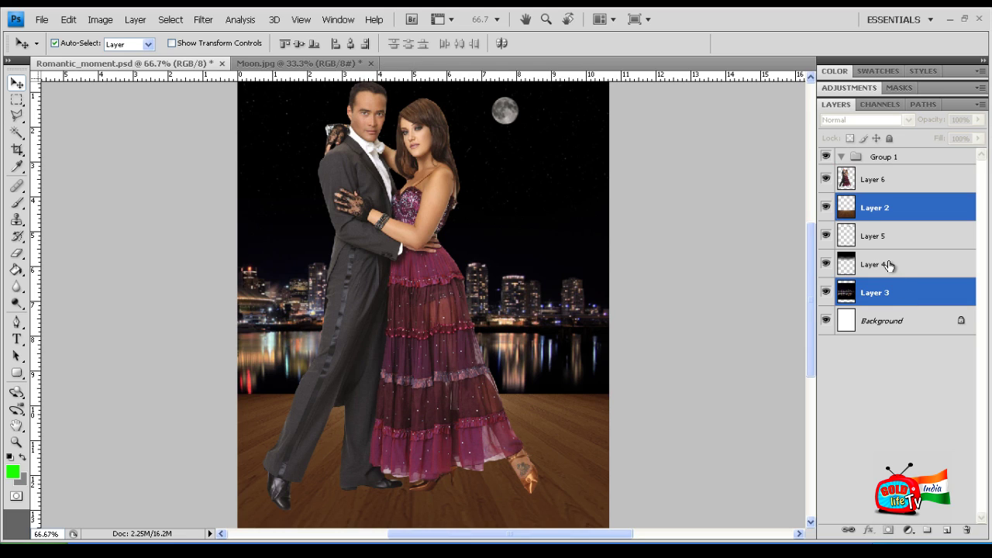
ctrl+click(891, 264)
ctrl+click(895, 242)
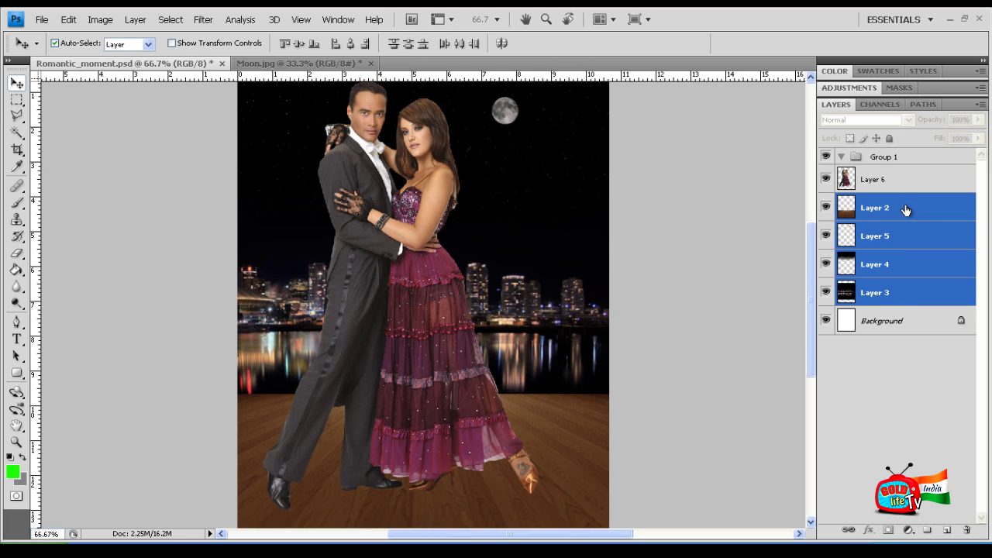
click(905, 209)
ctrl+click(908, 237)
ctrl+click(906, 265)
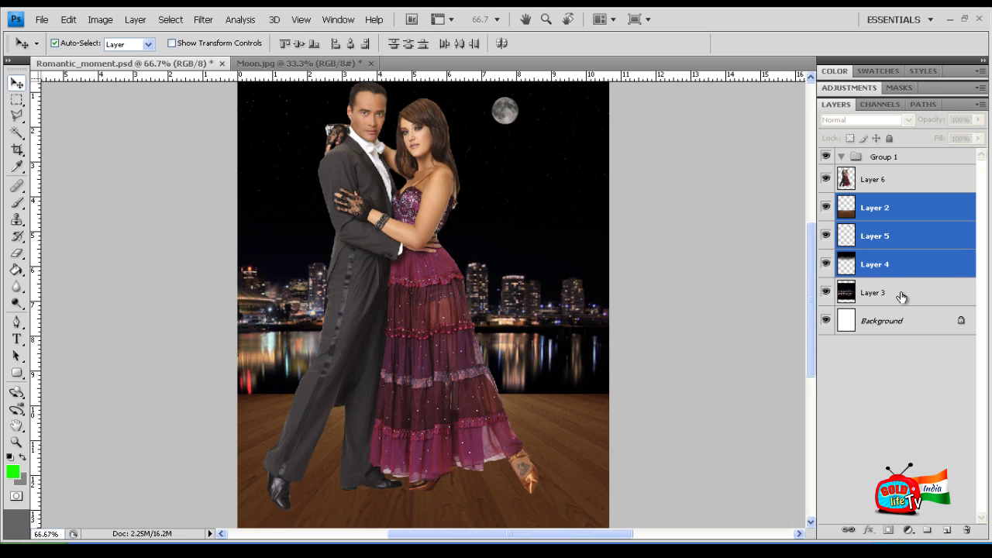
ctrl+click(901, 295)
drag(911, 204, 918, 164)
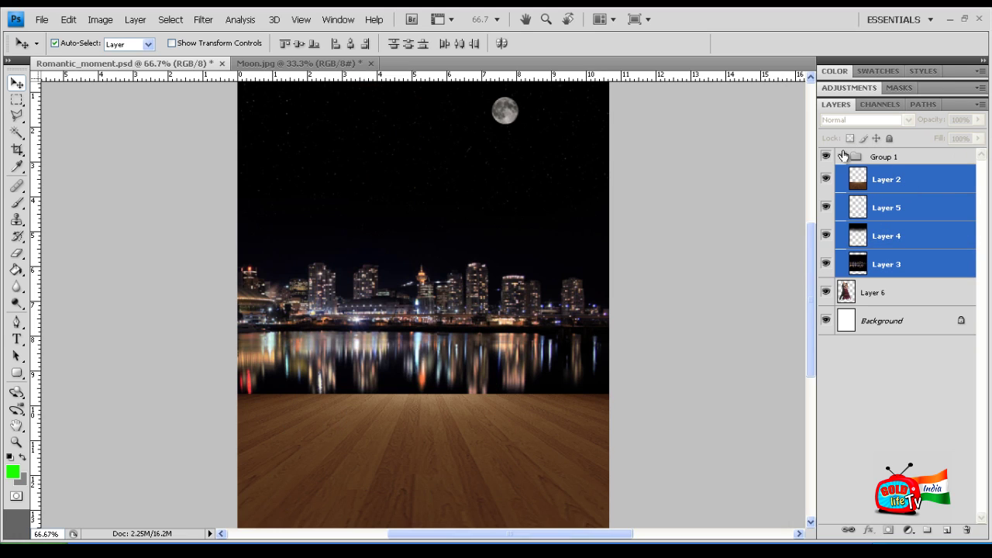
Collapse Group 1 and place Layer 6 with the couple above it in the layer order
click(844, 155)
drag(940, 189, 938, 154)
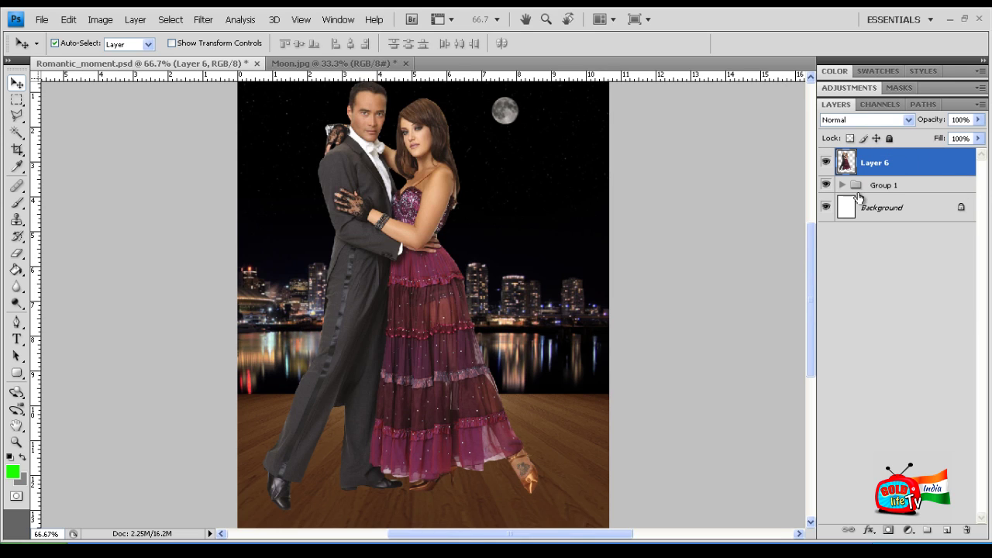
mouse_move(807, 249)
mouse_down()
mouse_move(805, 223)
mouse_move(810, 242)
mouse_up()
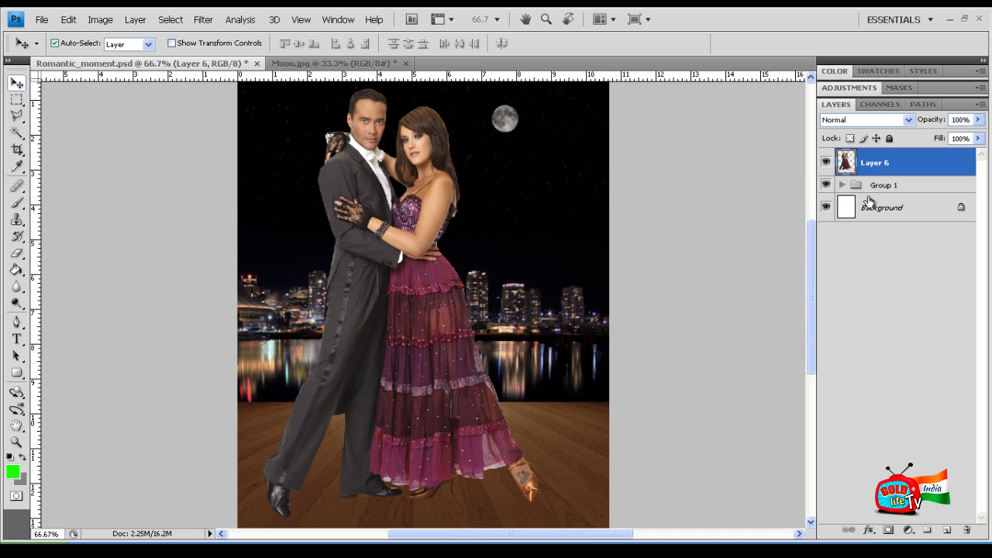
Hide and show Group 1 repeatedly to check which parts of the background it contains
click(826, 186)
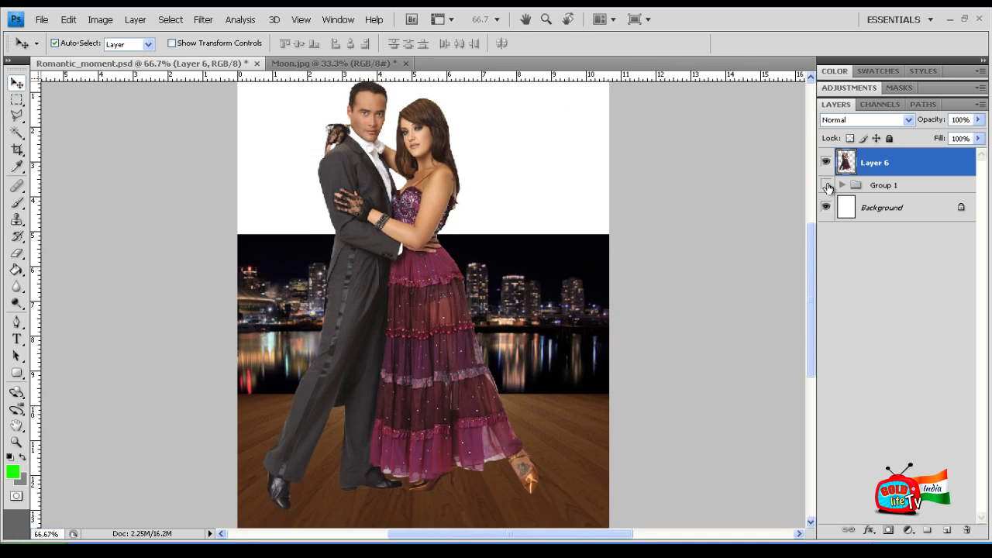
click(826, 185)
click(826, 185)
click(826, 185)
Expand Group 1, check Layer 5 and Layer 2 by toggling their visibility, and recheck the collapsed group
click(843, 186)
click(826, 235)
click(826, 236)
click(826, 208)
click(826, 208)
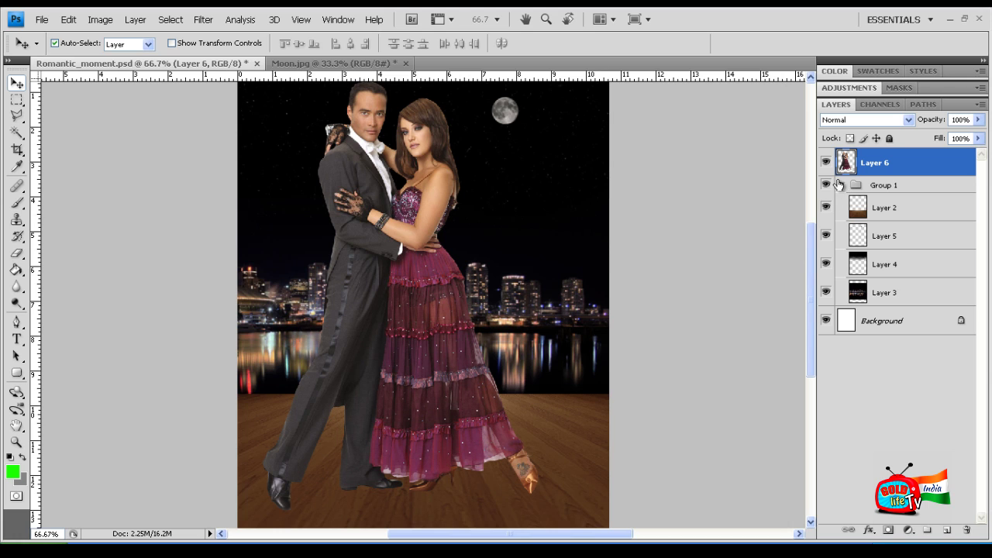
click(842, 186)
click(826, 185)
click(826, 186)
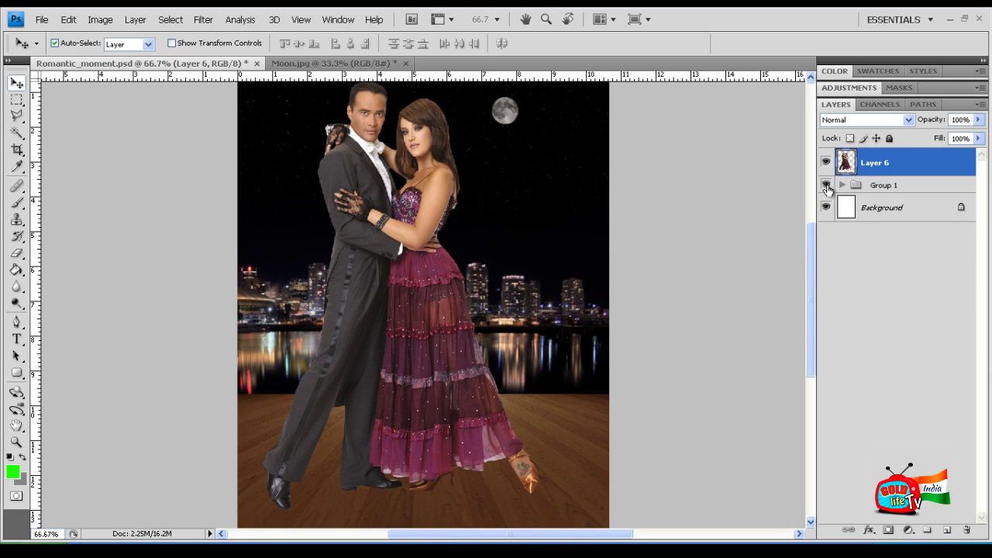
Examine the couple's cut-out edges against the night background, from the whole composite down to the dress and arms
key(ctrl+minus)
key(ctrl+minus)
key(ctrl+minus)
key(ctrl+minus)
key(ctrl+plus)
key(ctrl+plus)
key(ctrl+plus)
key(ctrl+plus)
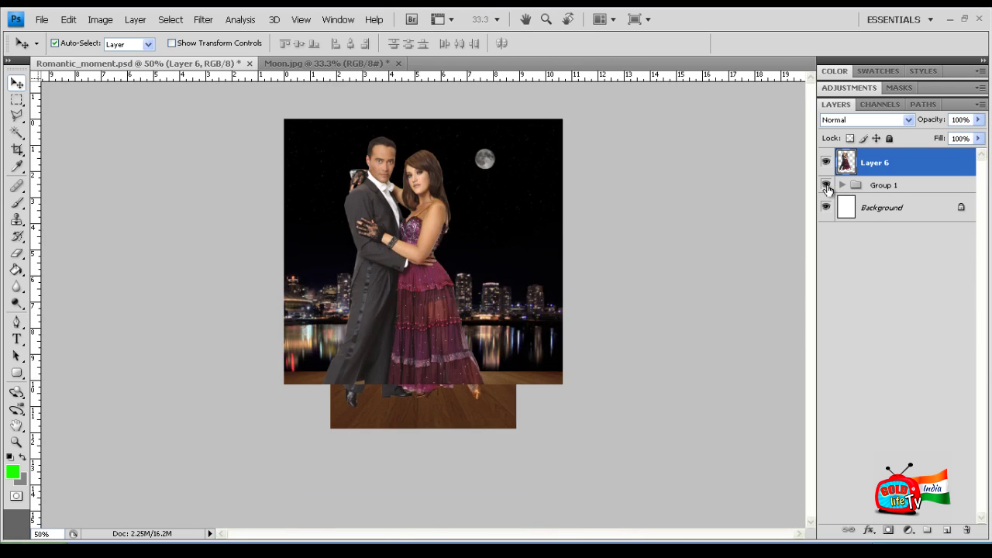
scroll(810, 221, right, 3)
scroll(641, 428, right, 2)
click(641, 429)
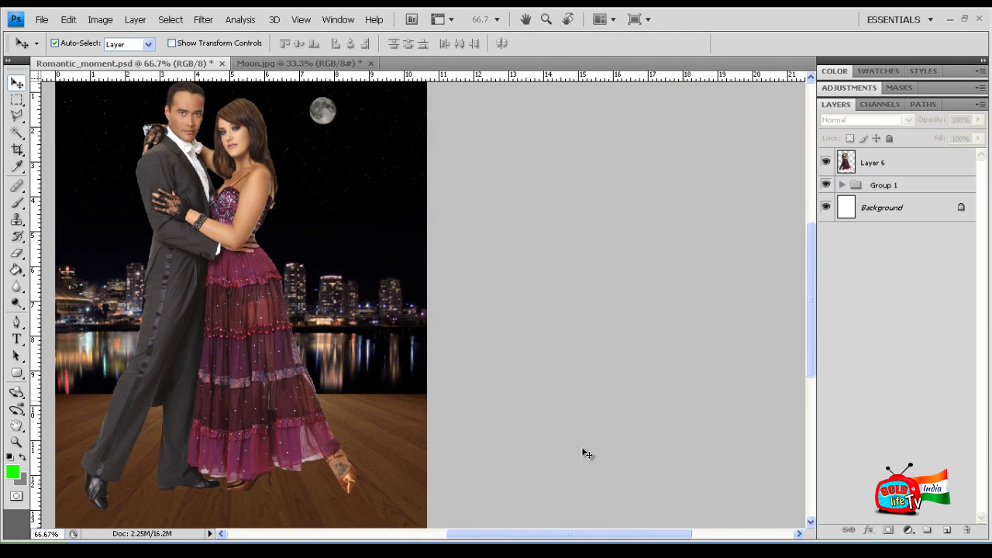
drag(513, 535, 453, 533)
drag(806, 255, 803, 229)
key(ctrl+plus)
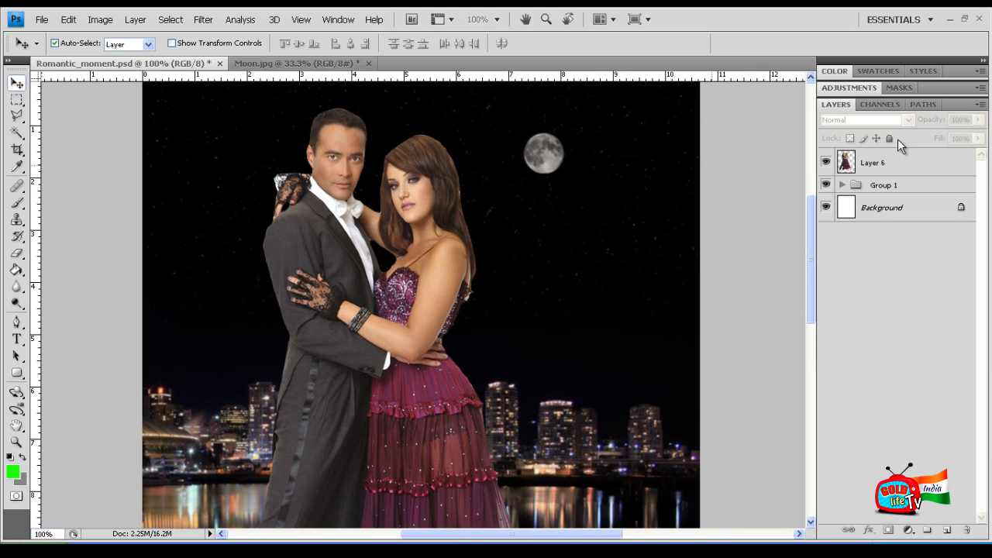
key(ctrl+plus)
key(ctrl+minus)
key(ctrl+plus)
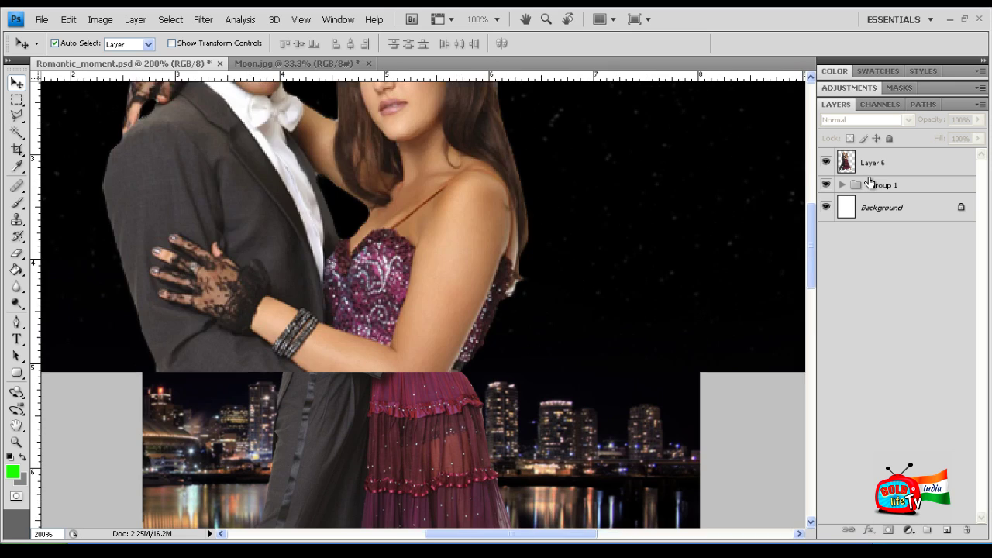
key(ctrl+plus)
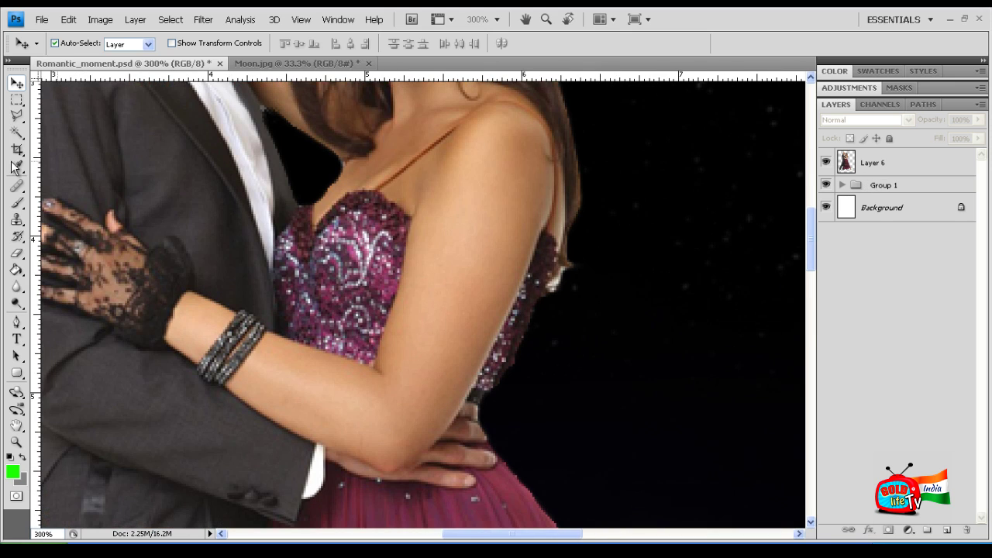
Erase the stray edge pixels on Layer 6 in the gap between the man's lapel and the woman's arm, using a 2 px eraser
click(17, 204)
drag(519, 536, 476, 535)
key(ctrl+plus)
scroll(571, 272, up, 6)
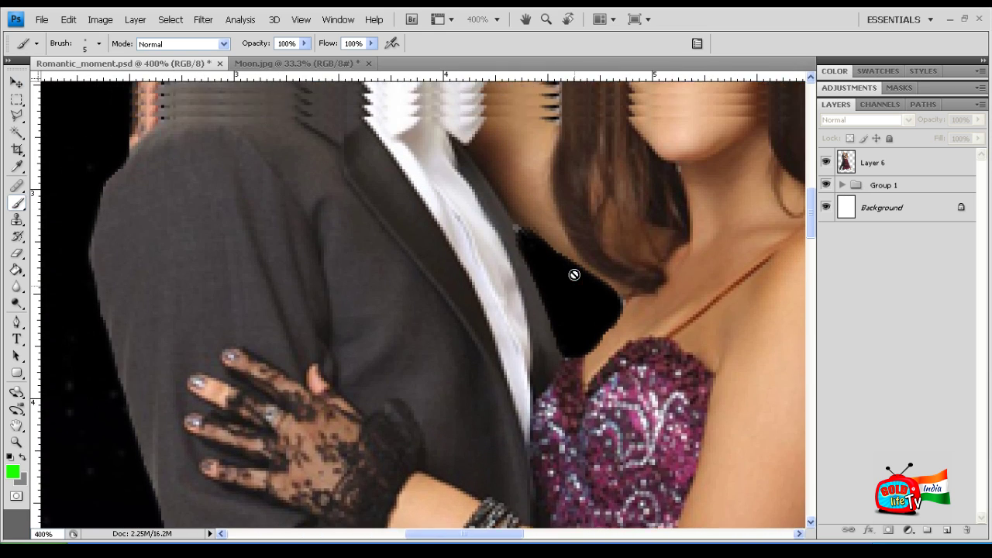
click(17, 252)
key(ctrl+plus)
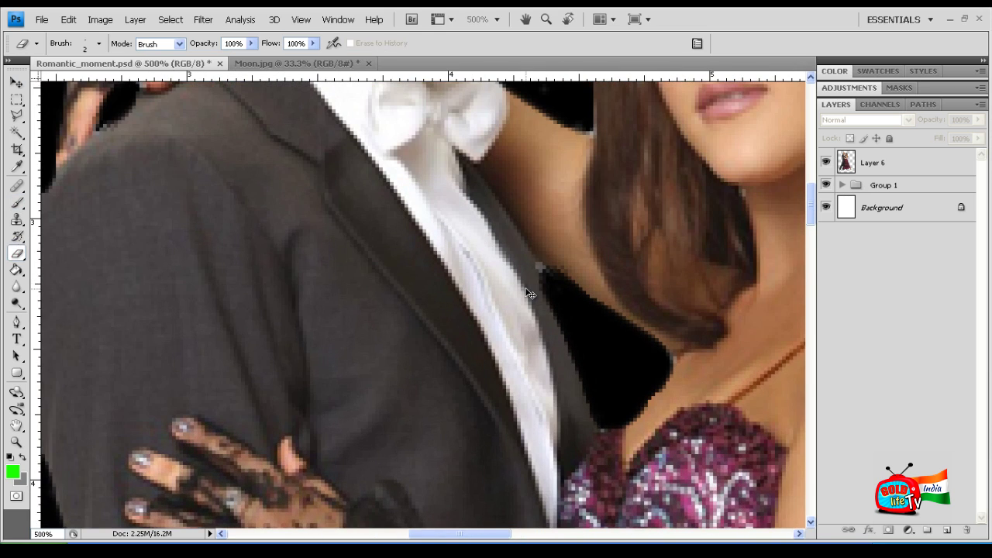
click(866, 166)
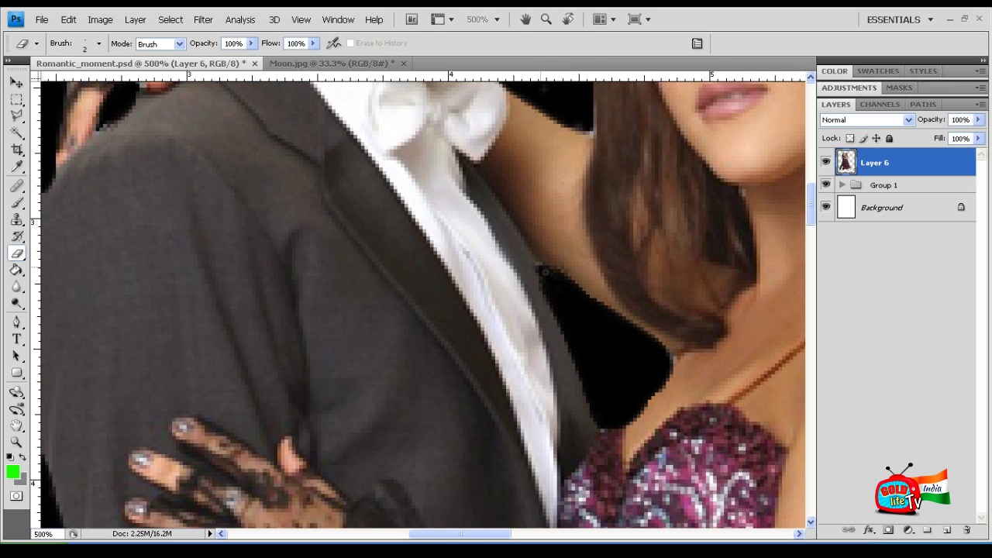
click(540, 267)
click(546, 276)
key(ctrl+minus)
key(ctrl+minus)
key(ctrl+minus)
key(ctrl+minus)
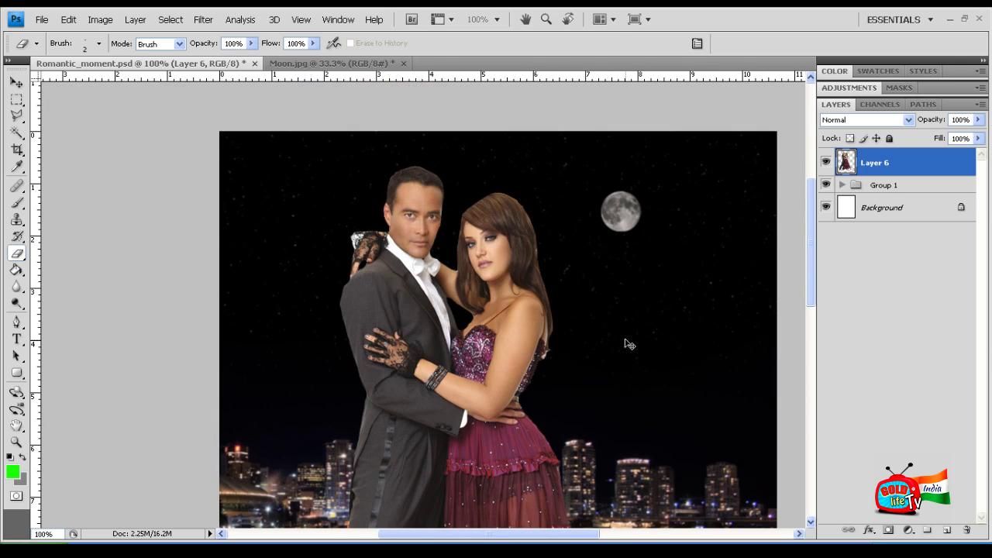
Undo the recent edits back past the layer reordering, and redo them
key(ctrl+plus)
key(ctrl+plus)
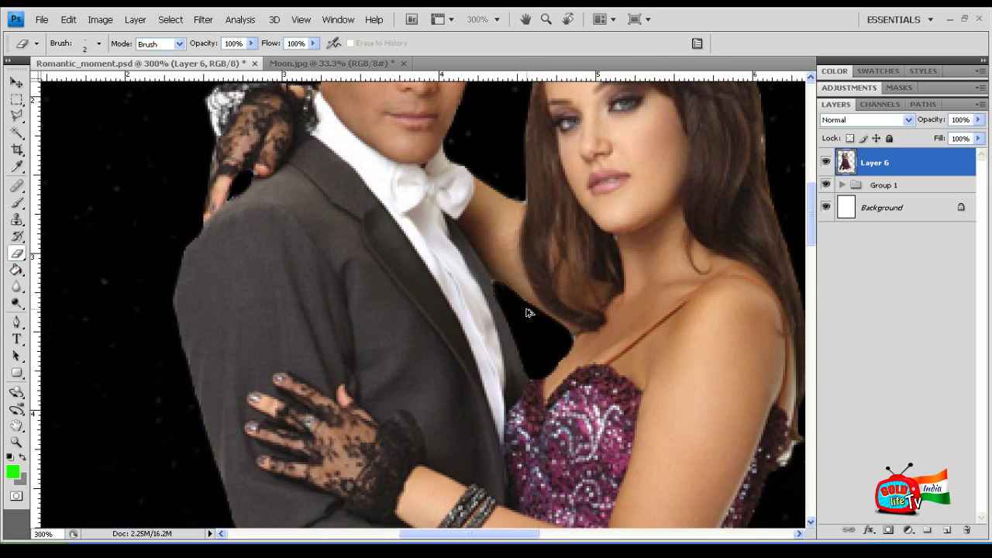
key(ctrl+alt+z)
key(ctrl+alt+z)
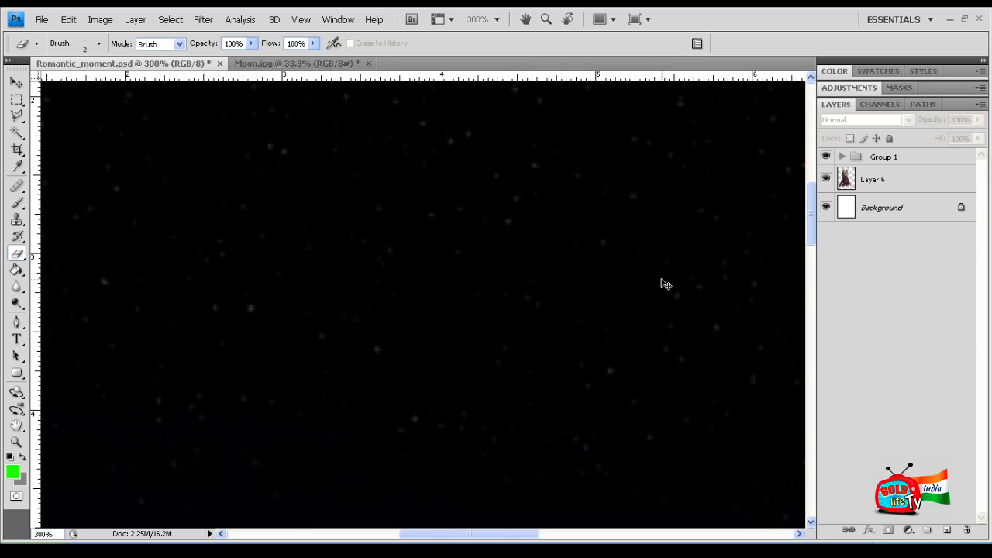
key(ctrl+shift+z)
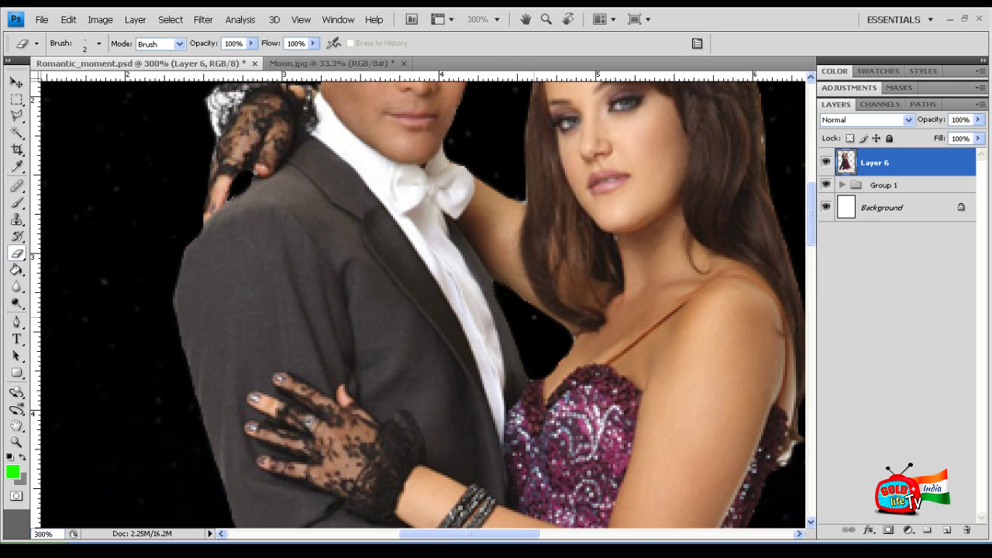
Examine the full composite to judge how well the couple blends with the floor and night city
key(ctrl+0)
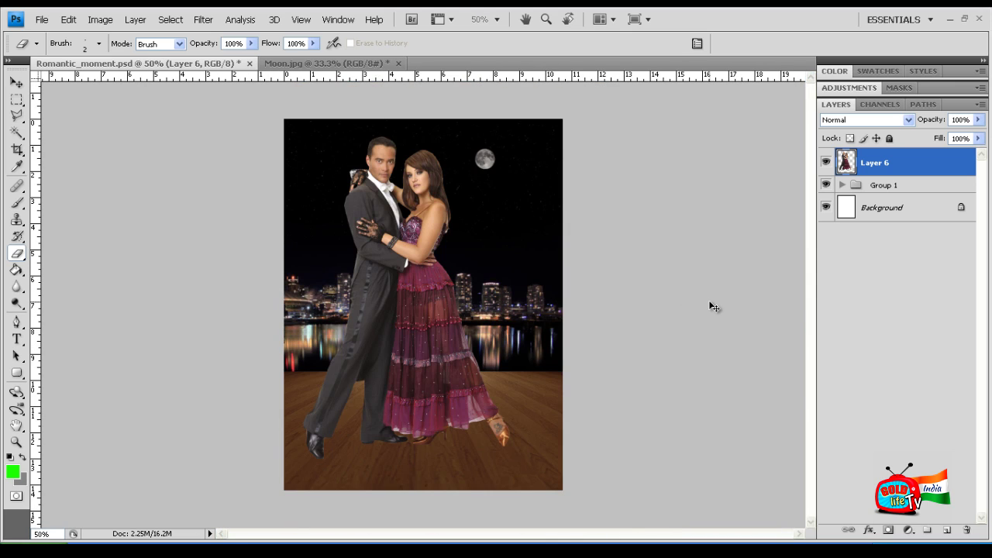
key(ctrl+plus)
drag(812, 313, 815, 288)
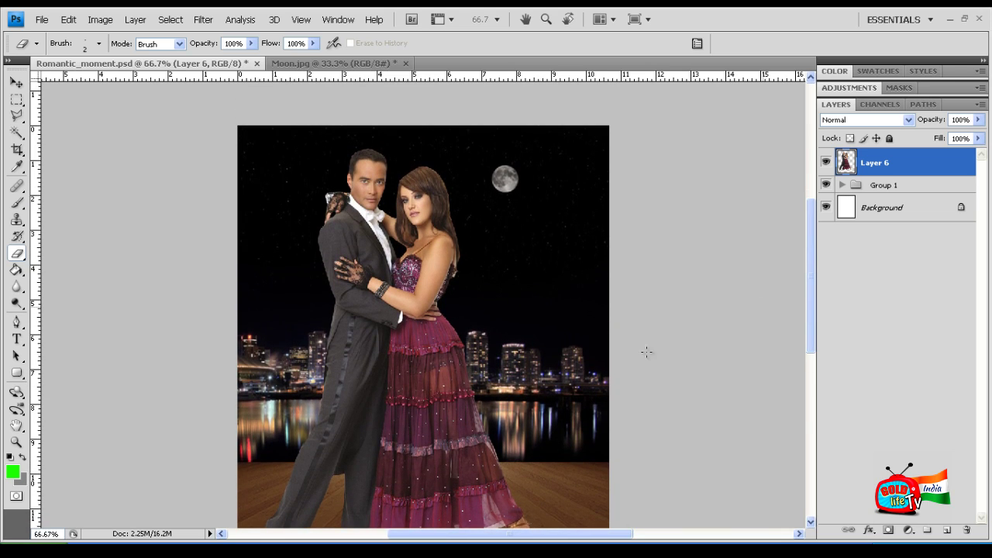
drag(609, 537, 587, 538)
mouse_move(814, 243)
mouse_down()
mouse_move(812, 265)
mouse_move(811, 251)
mouse_up()
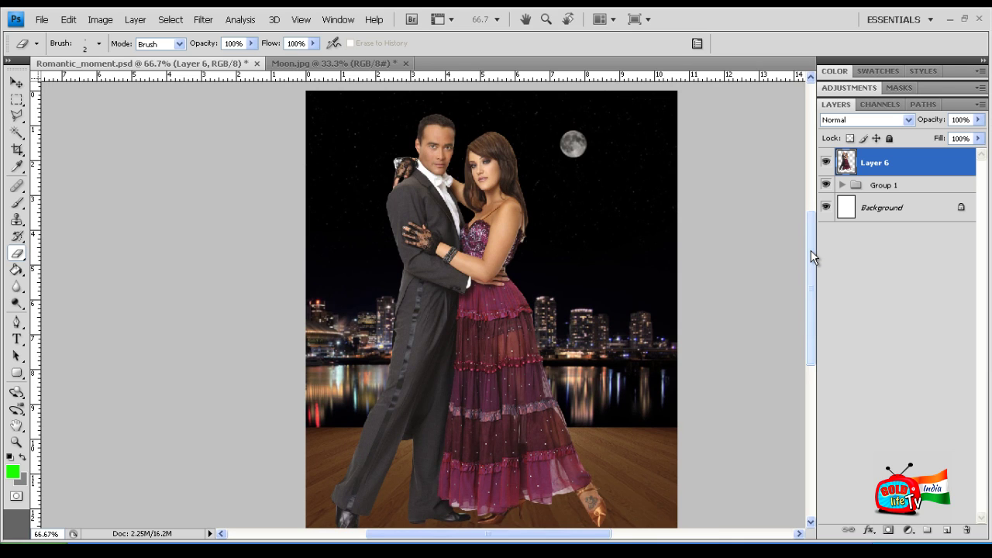
key(ctrl+plus)
key(ctrl+minus)
key(ctrl+minus)
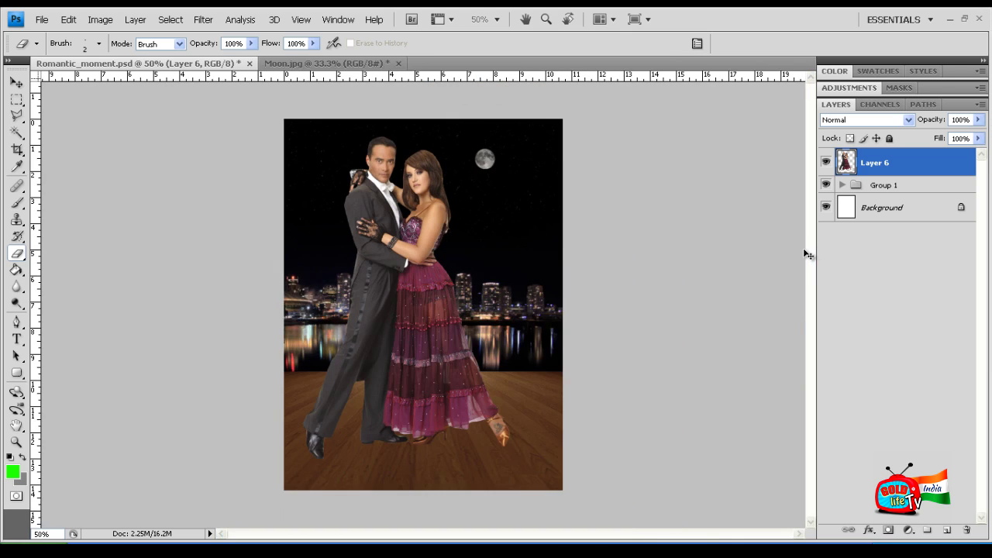
key(ctrl+plus)
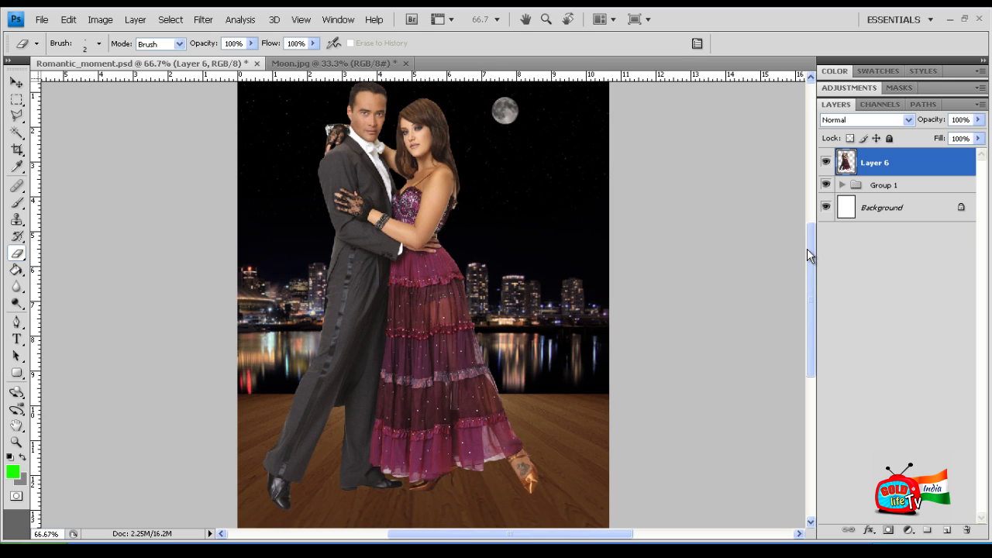
Darken the couple on Layer 6 with Curves, lowering the white point output to 220 and adjusting the shadow and upper-midtone points
click(16, 82)
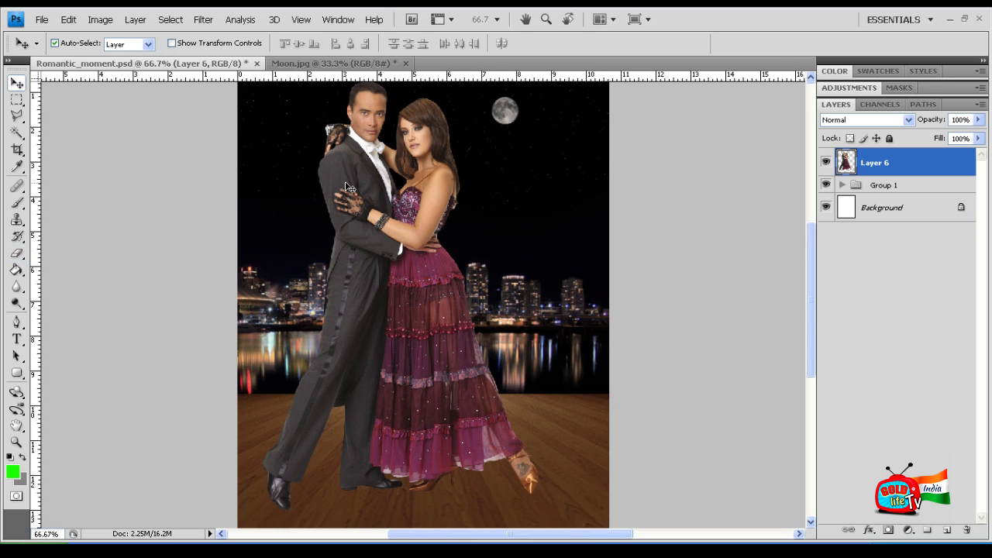
click(100, 20)
mouse_move(120, 55)
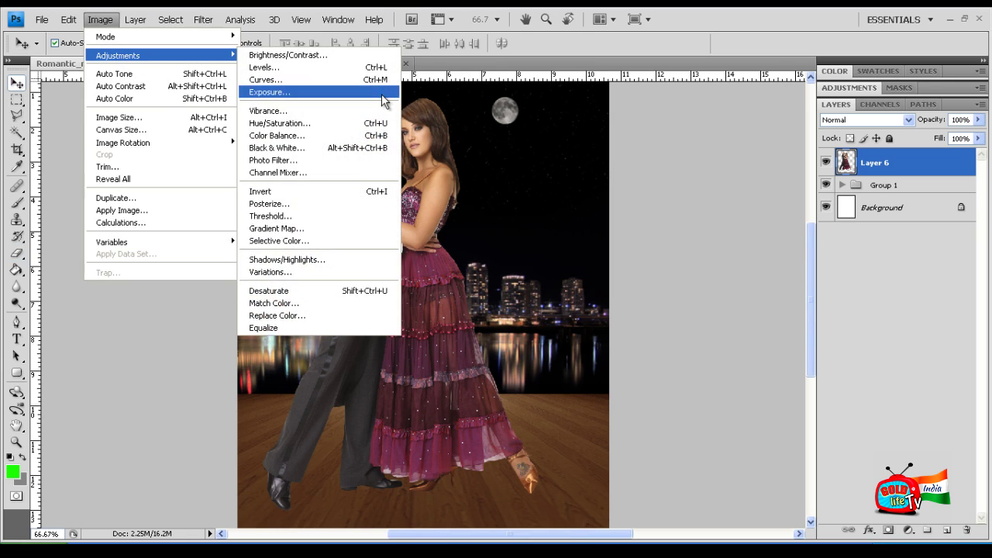
click(327, 85)
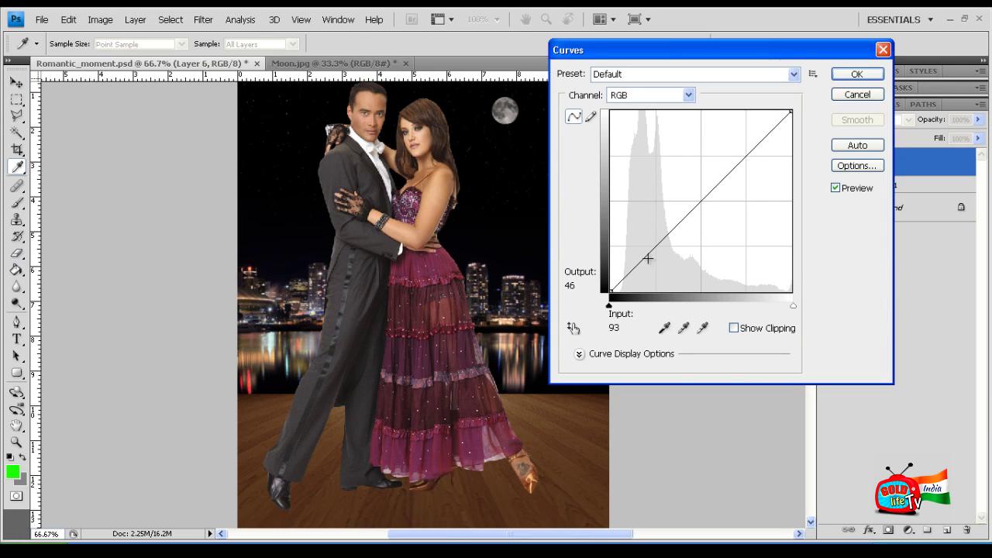
drag(633, 270, 638, 275)
drag(789, 114, 791, 136)
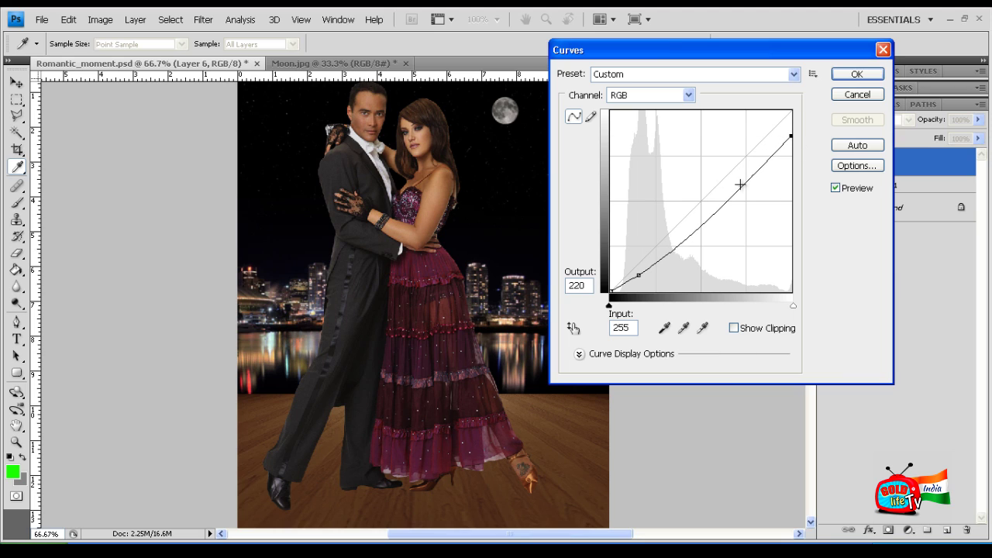
drag(733, 198, 731, 187)
mouse_move(643, 277)
mouse_down()
mouse_move(631, 274)
mouse_move(648, 270)
mouse_up()
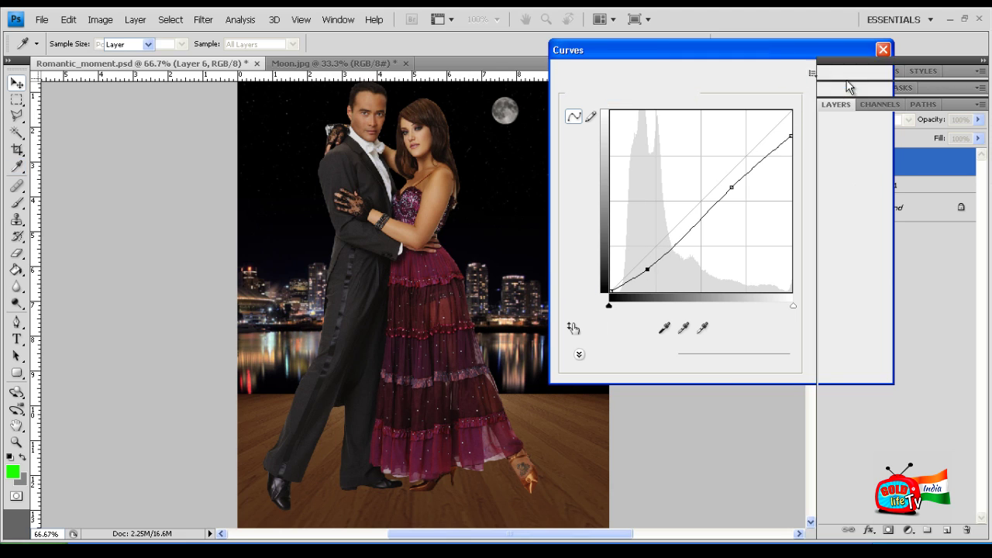
click(855, 75)
key(v)
Compare the darkened couple's tones with the background at several magnifications
key(ctrl+minus)
key(ctrl+minus)
key(ctrl+plus)
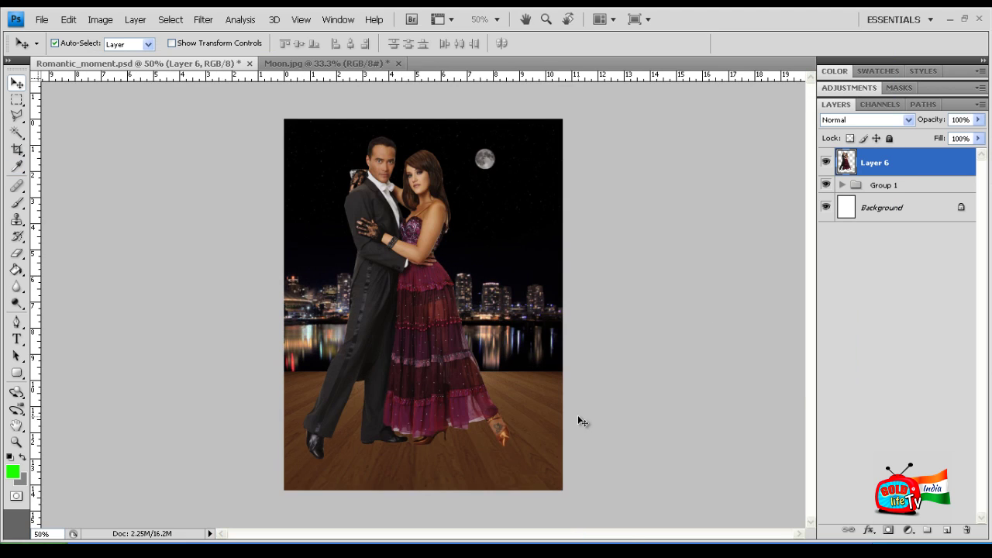
key(ctrl+plus)
key(ctrl+plus)
key(ctrl+minus)
key(ctrl+minus)
key(ctrl+minus)
key(ctrl+plus)
Select the moon's Layer 5 inside Group 1 and switch to the Eraser tool close to the moon
click(493, 168)
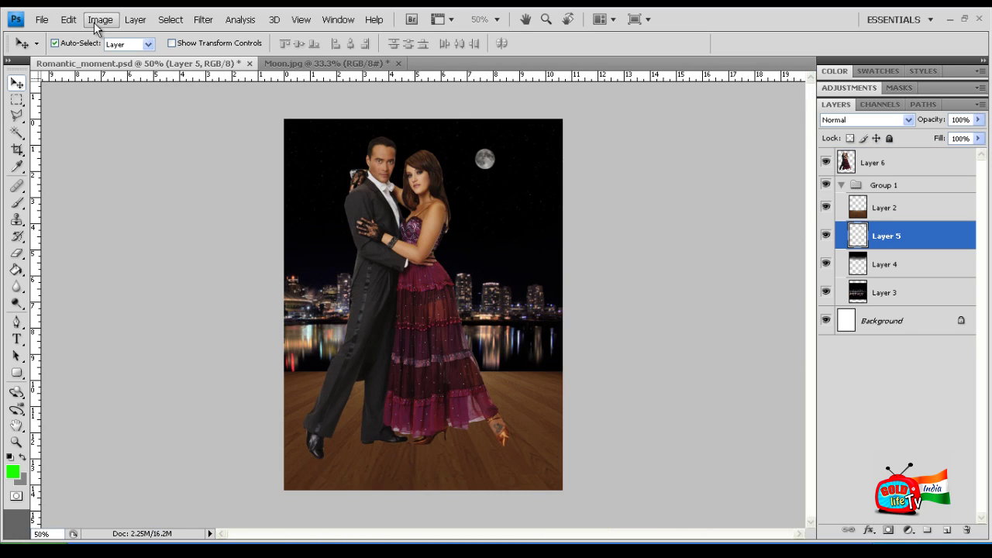
click(98, 21)
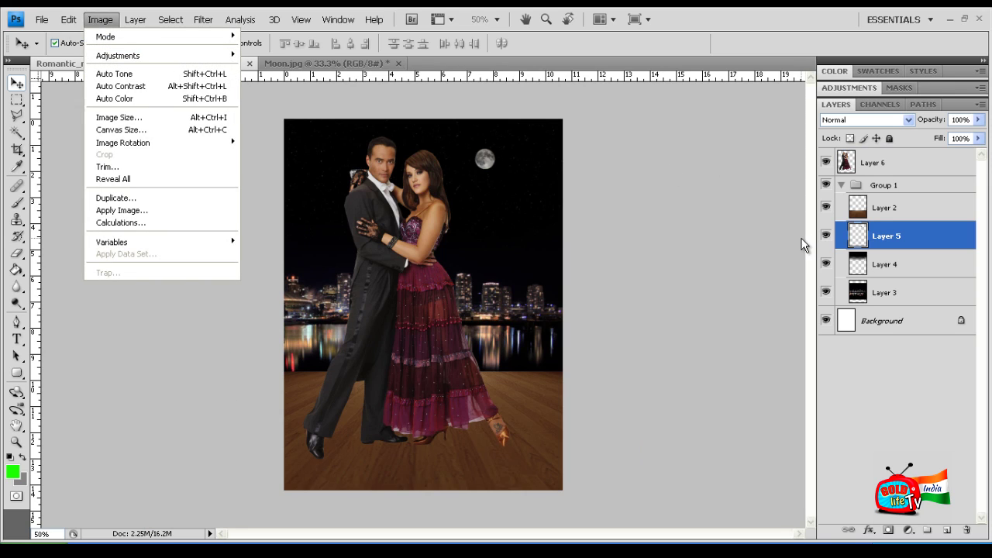
click(770, 392)
key(ctrl+plus)
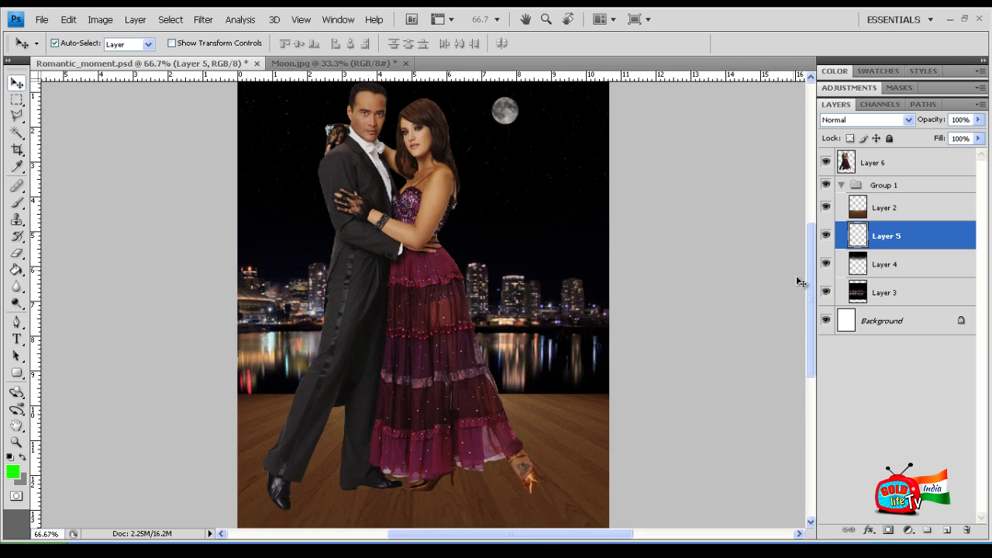
key(ctrl+plus)
drag(808, 299, 807, 220)
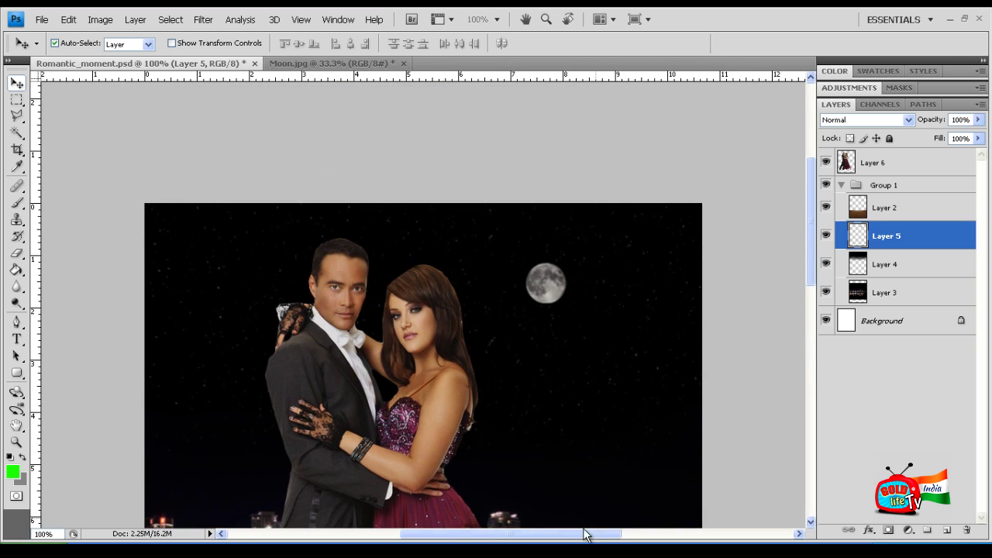
drag(561, 535, 598, 535)
key(ctrl+plus)
key(ctrl+plus)
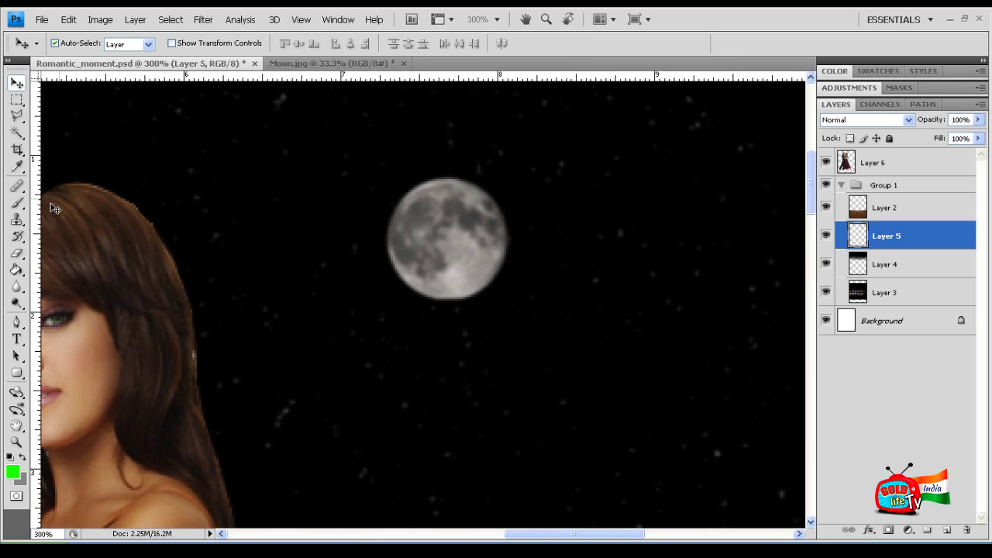
click(16, 253)
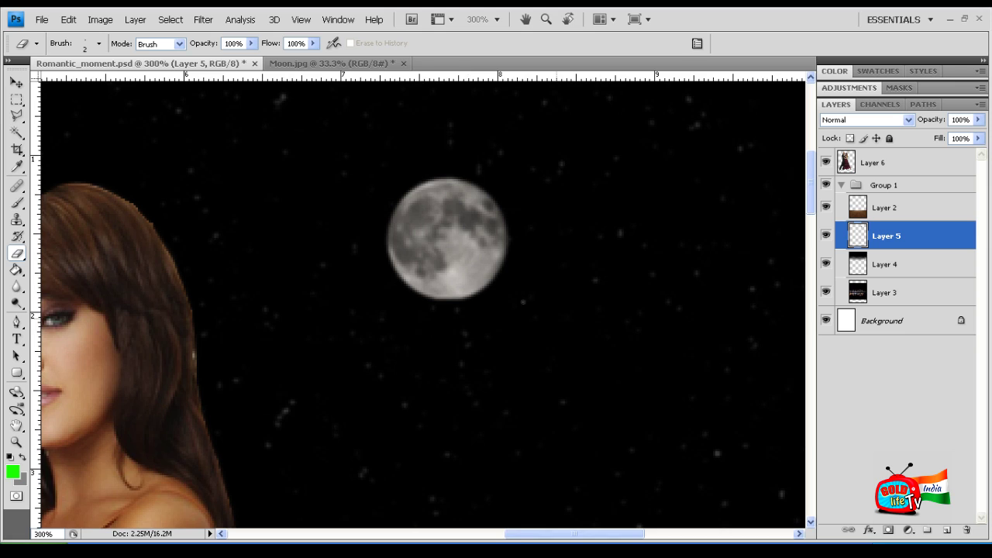
key(ctrl+plus)
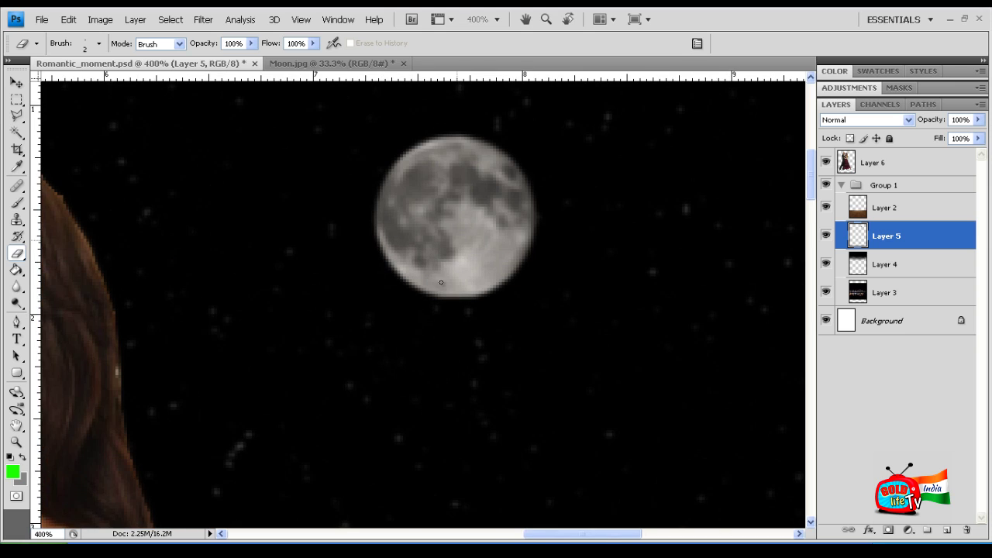
Set the eraser's brush diameter to 65 px
key(ctrl+minus)
key(ctrl+plus)
key(bracketright)
key(bracketright)
key(bracketright)
key(bracketright)
key(bracketright)
key(bracketright)
key(bracketright)
key(bracketright)
key(bracketright)
key(bracketright)
key(bracketright)
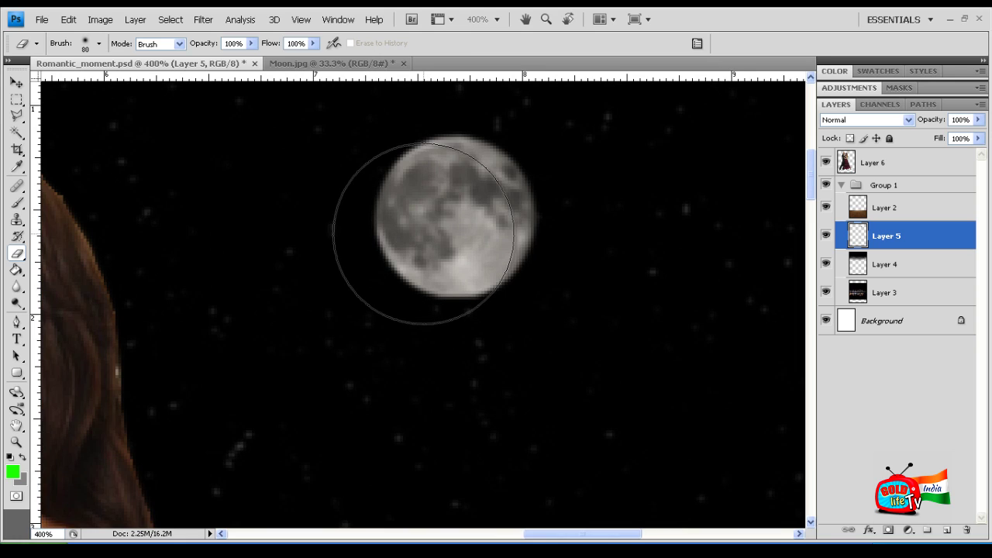
click(98, 42)
drag(73, 83, 68, 82)
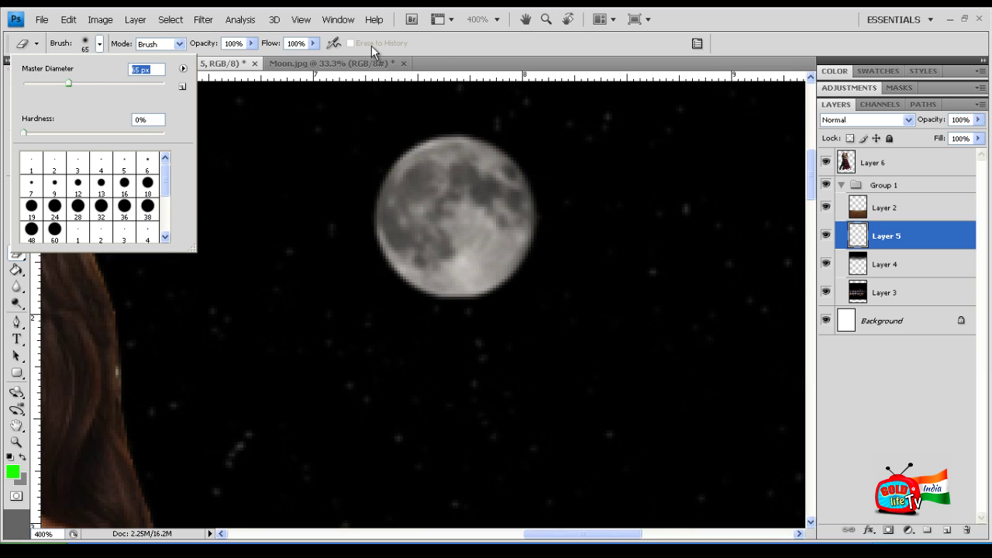
click(436, 42)
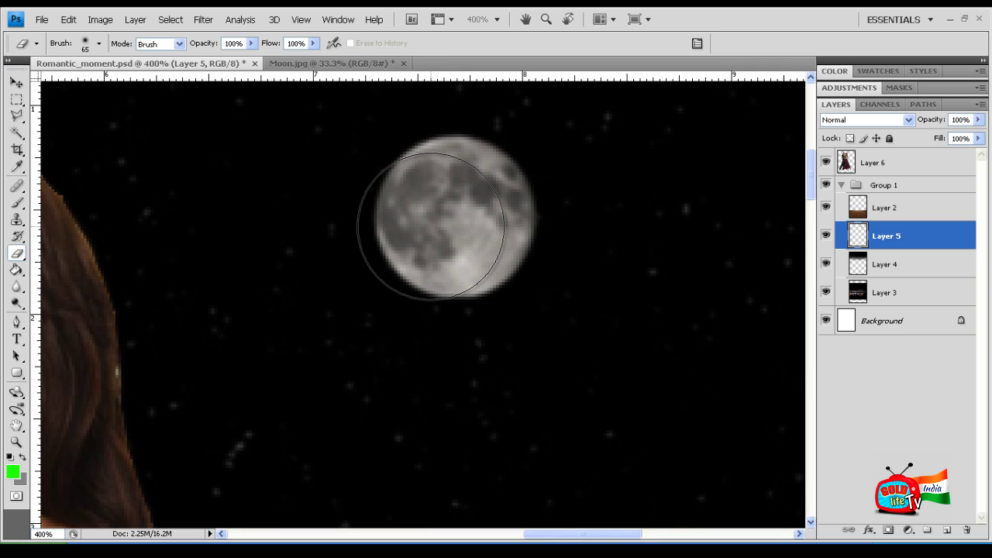
Erase the left and central part of the moon on Layer 5 with the soft eraser, leaving a crescent along its right edge
mouse_move(431, 224)
mouse_down()
mouse_move(410, 224)
mouse_move(388, 255)
mouse_move(390, 233)
mouse_move(419, 221)
mouse_move(407, 259)
mouse_move(419, 224)
mouse_move(430, 230)
mouse_move(427, 251)
mouse_move(414, 226)
mouse_move(402, 234)
mouse_up()
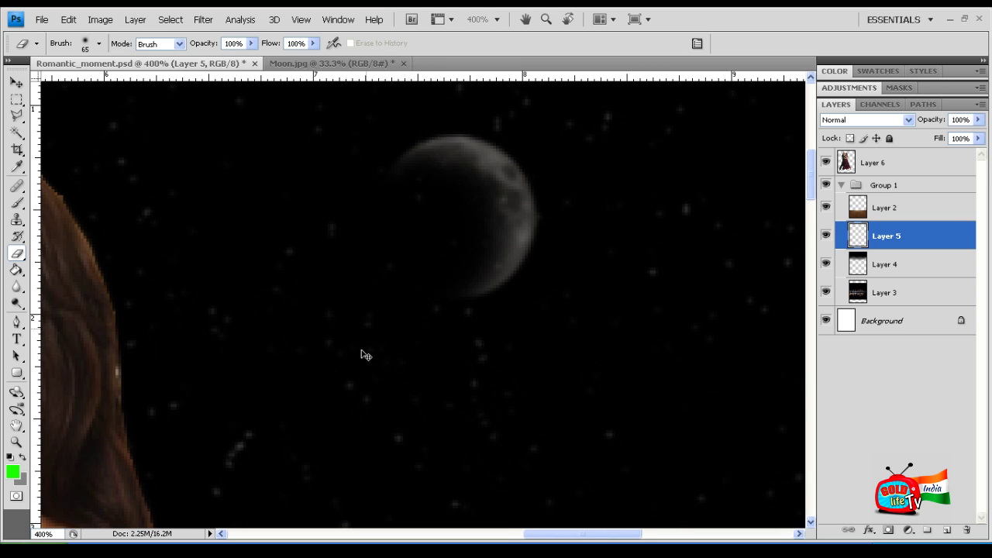
key(ctrl+minus)
key(ctrl+minus)
key(ctrl+minus)
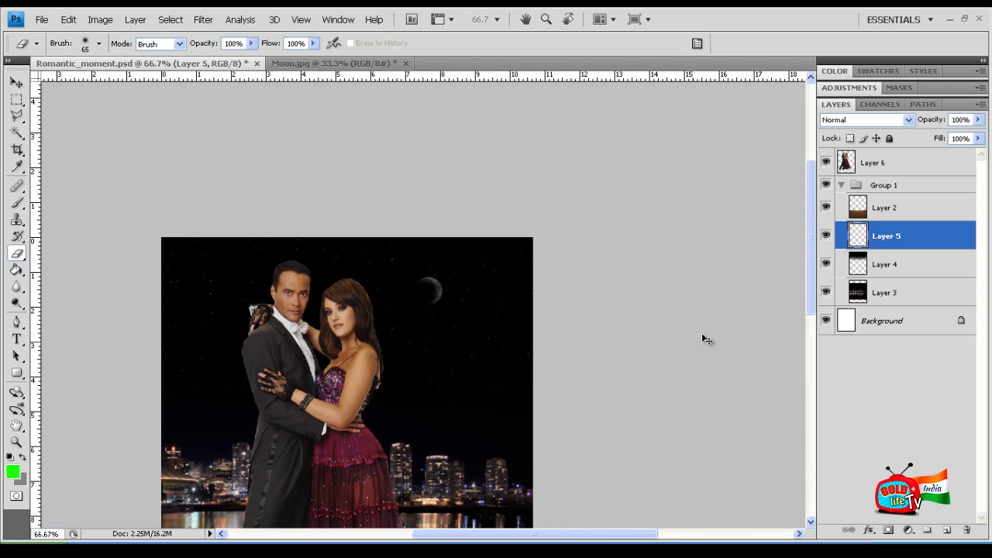
Undo the last eraser strokes on Layer 5's moon and erase its left side again more lightly, leaving a wider, softly faded crescent
key(ctrl+plus)
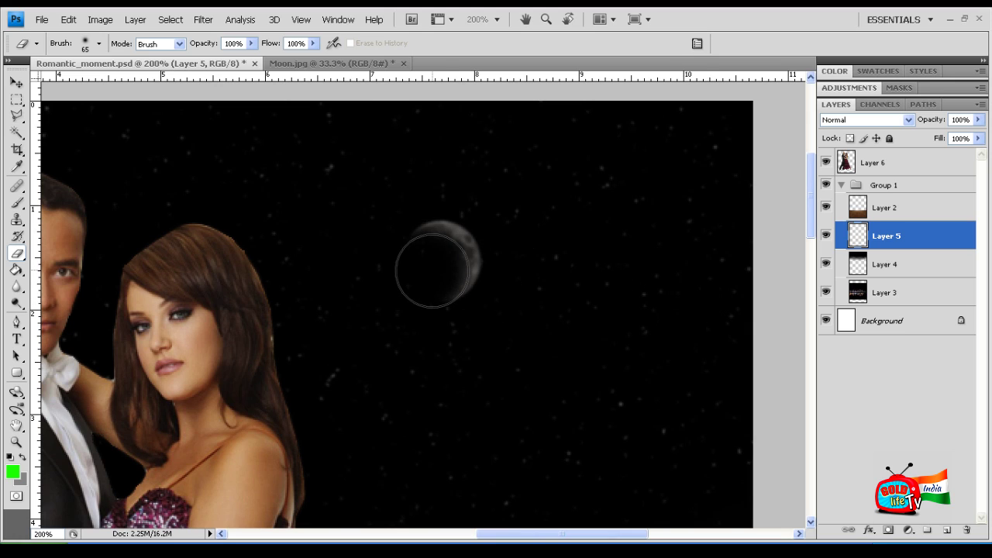
key(ctrl+alt+z)
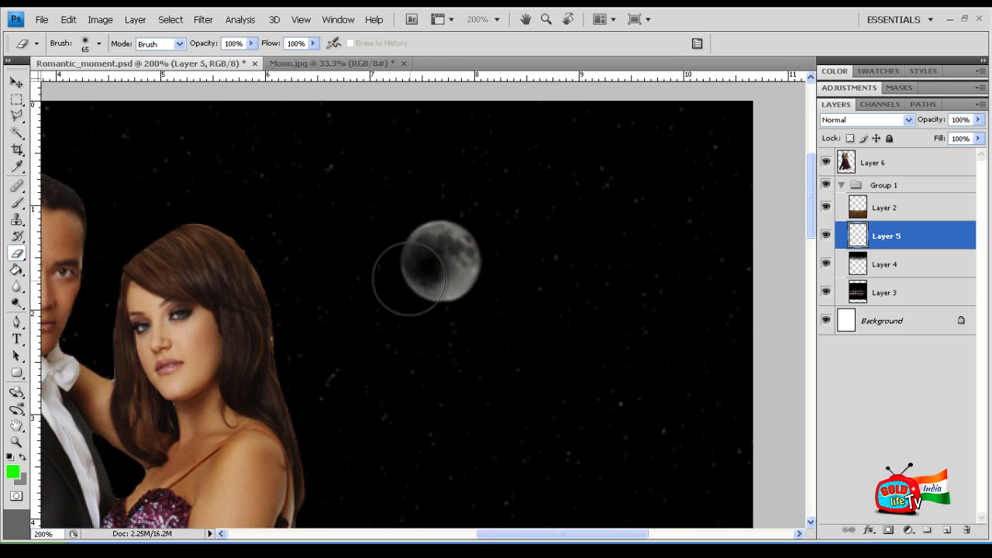
click(411, 267)
click(408, 254)
click(421, 299)
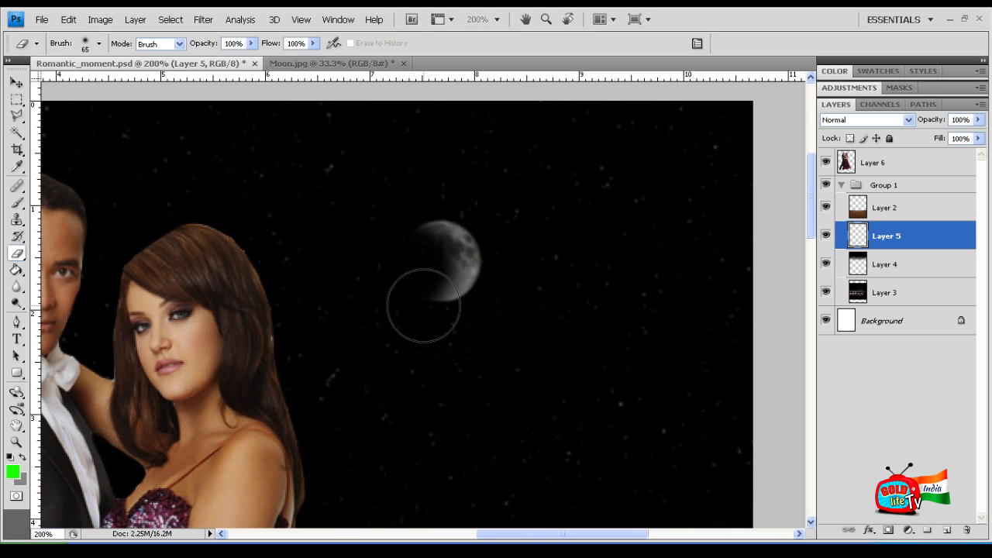
click(426, 263)
click(424, 294)
click(427, 270)
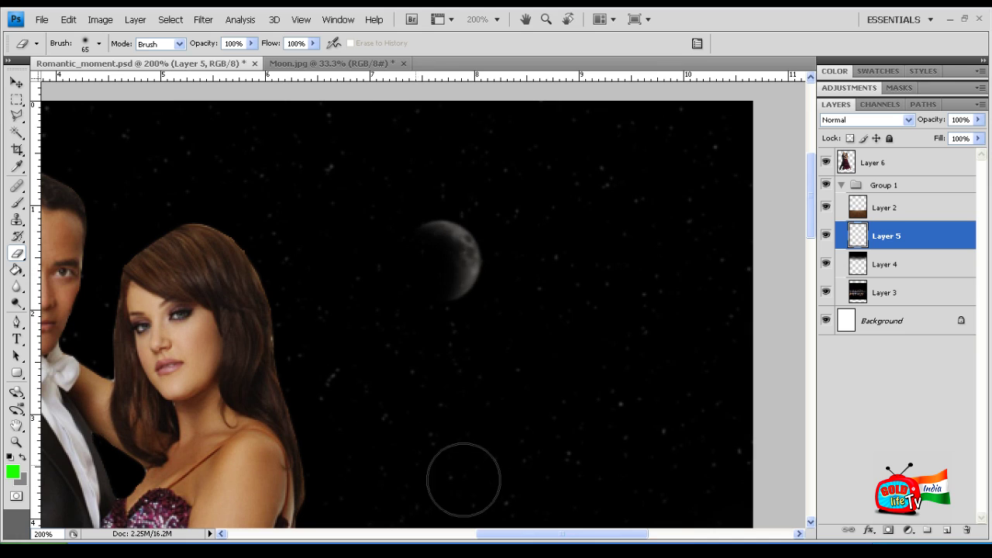
Check the reshaped crescent moon up close and switch from the Eraser to the Move tool
key(ctrl+minus)
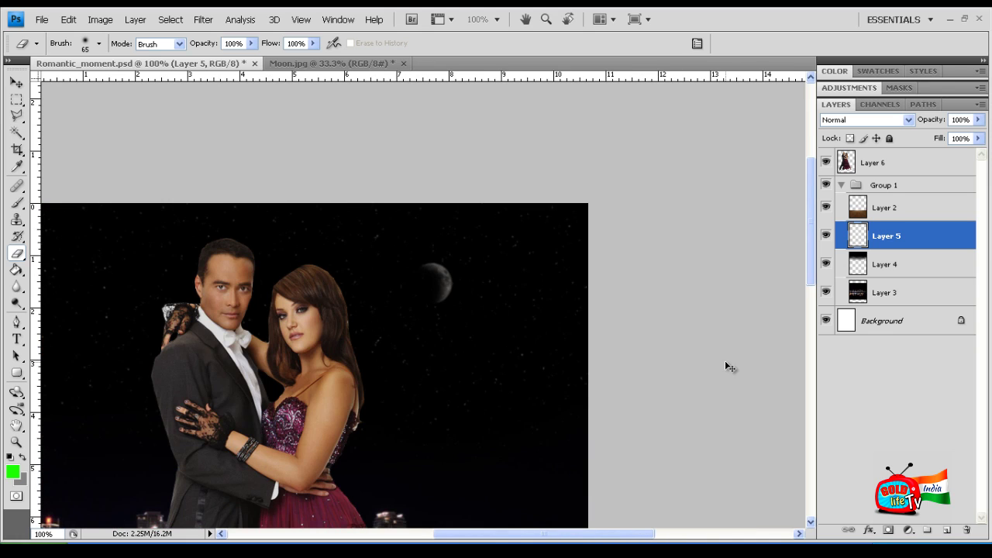
key(ctrl+plus)
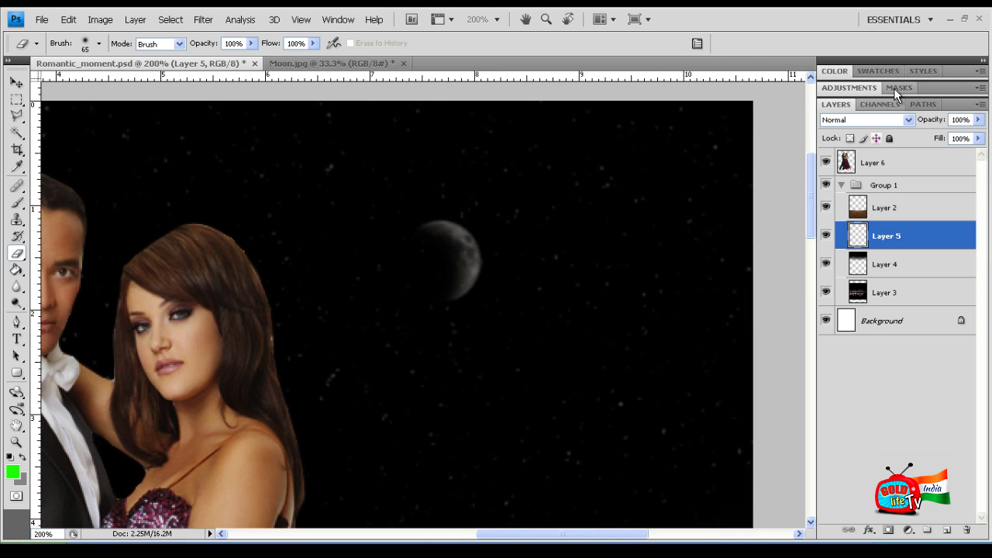
key(ctrl+plus)
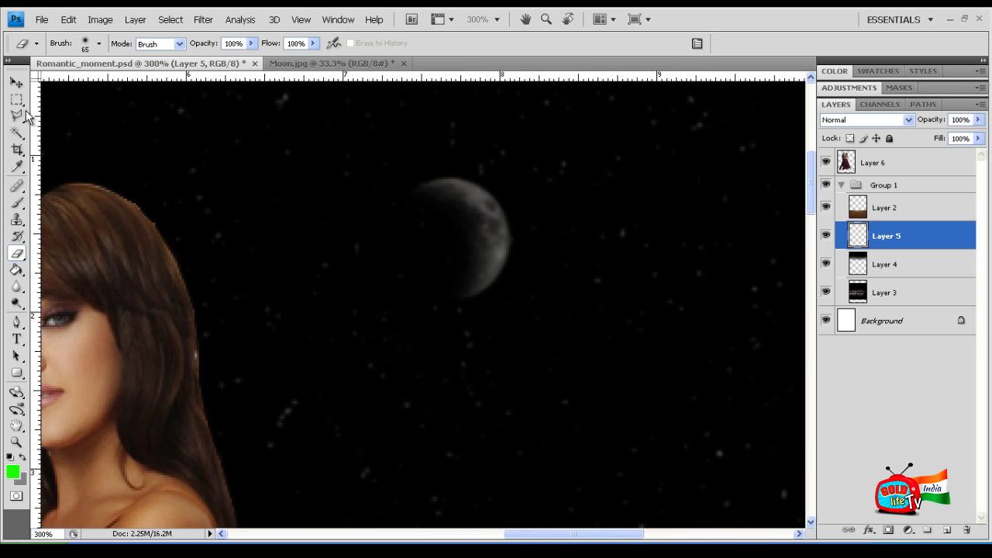
click(16, 83)
Examine how the couple, crescent moon, skyline and wooden floor blend, both close up and in the full image
key(ctrl+minus)
key(ctrl+minus)
key(ctrl+minus)
key(ctrl+minus)
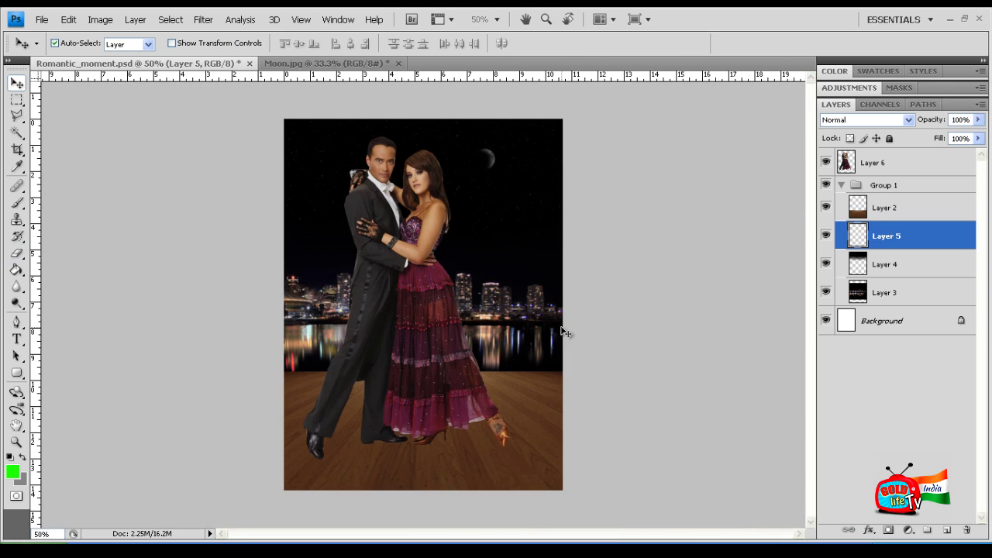
key(ctrl+plus)
key(ctrl+plus)
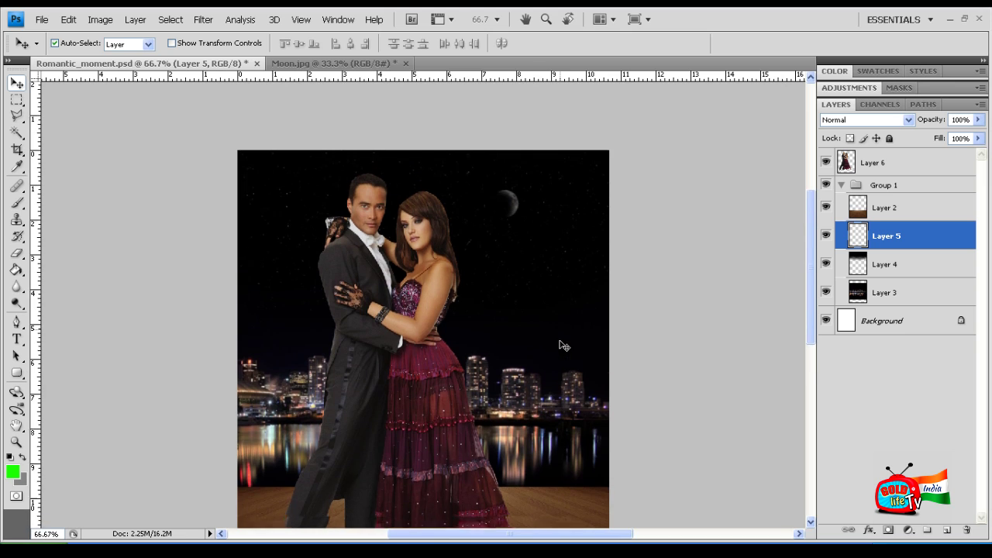
key(ctrl+plus)
scroll(177, 300, up, 3)
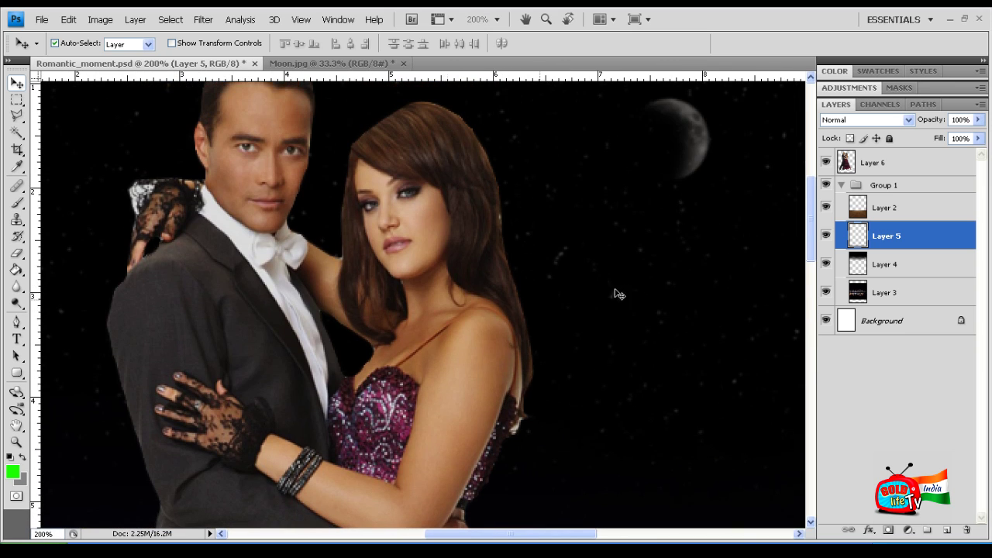
key(ctrl+minus)
key(ctrl+minus)
key(ctrl+minus)
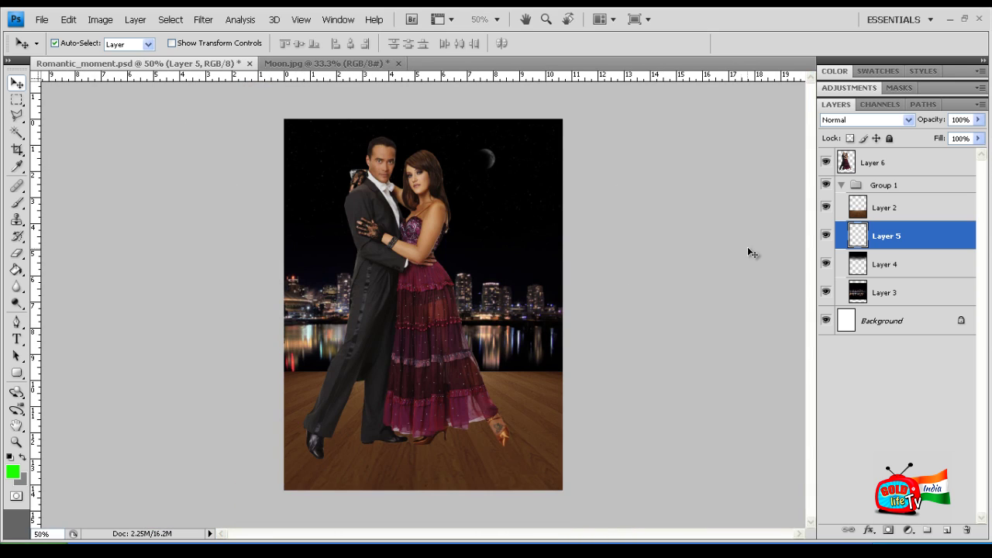
key(ctrl+plus)
key(ctrl+minus)
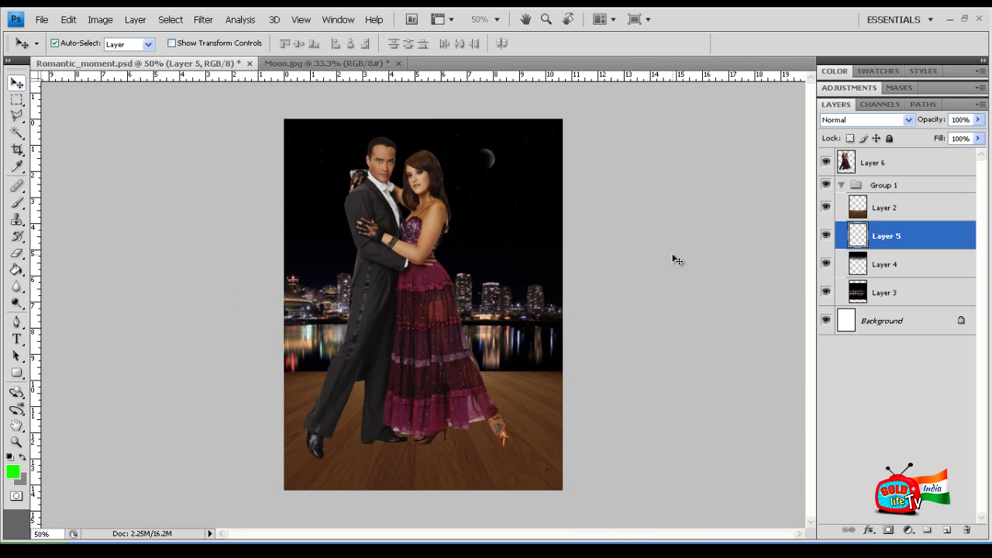